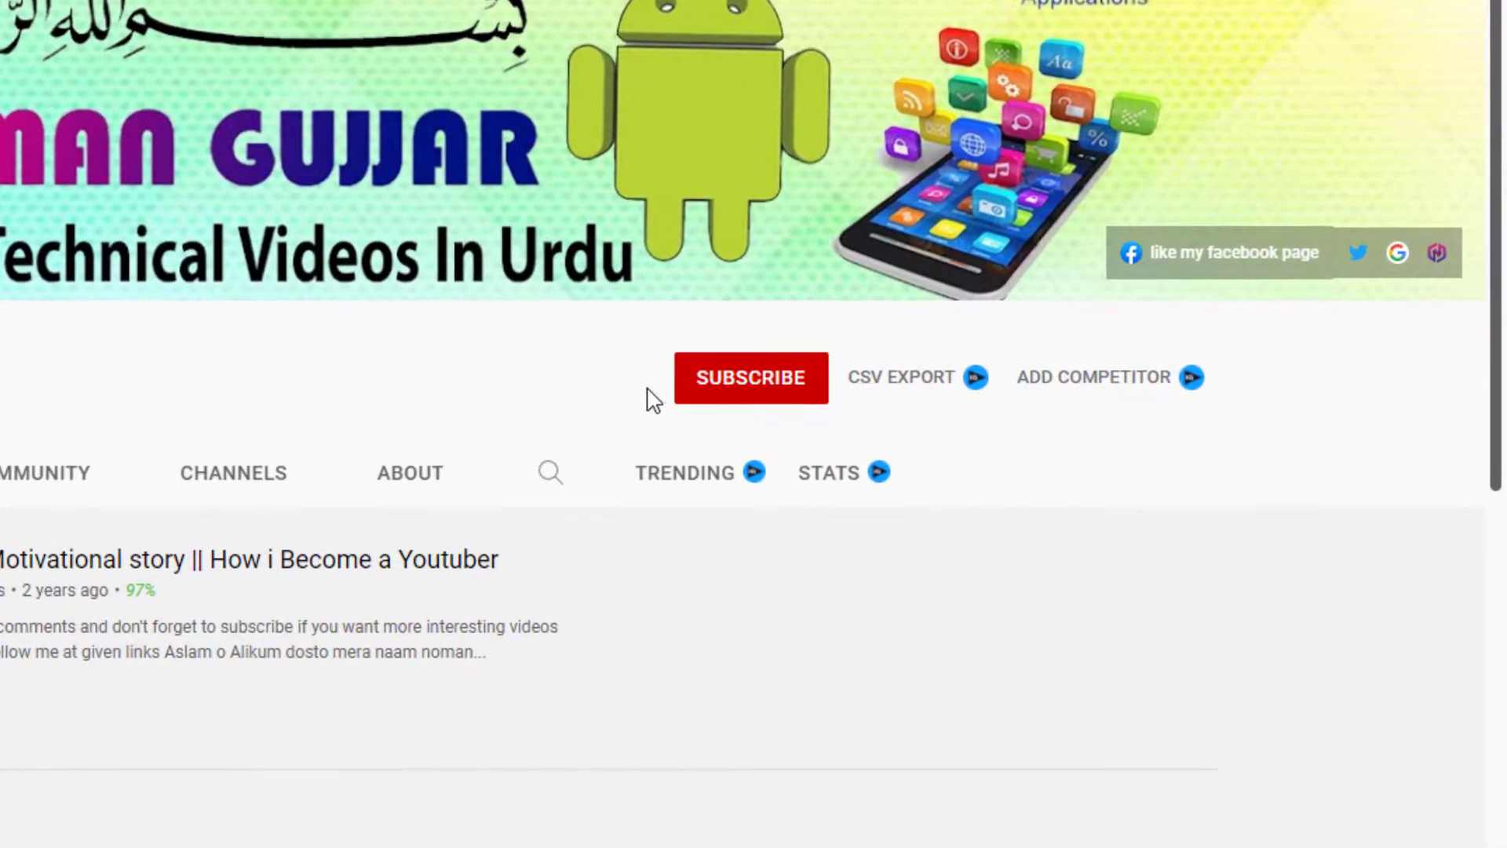
- Subscribe to the open YouTube channel and set its notifications to All
{"action": "left_click", "coordinate": [684, 398]}
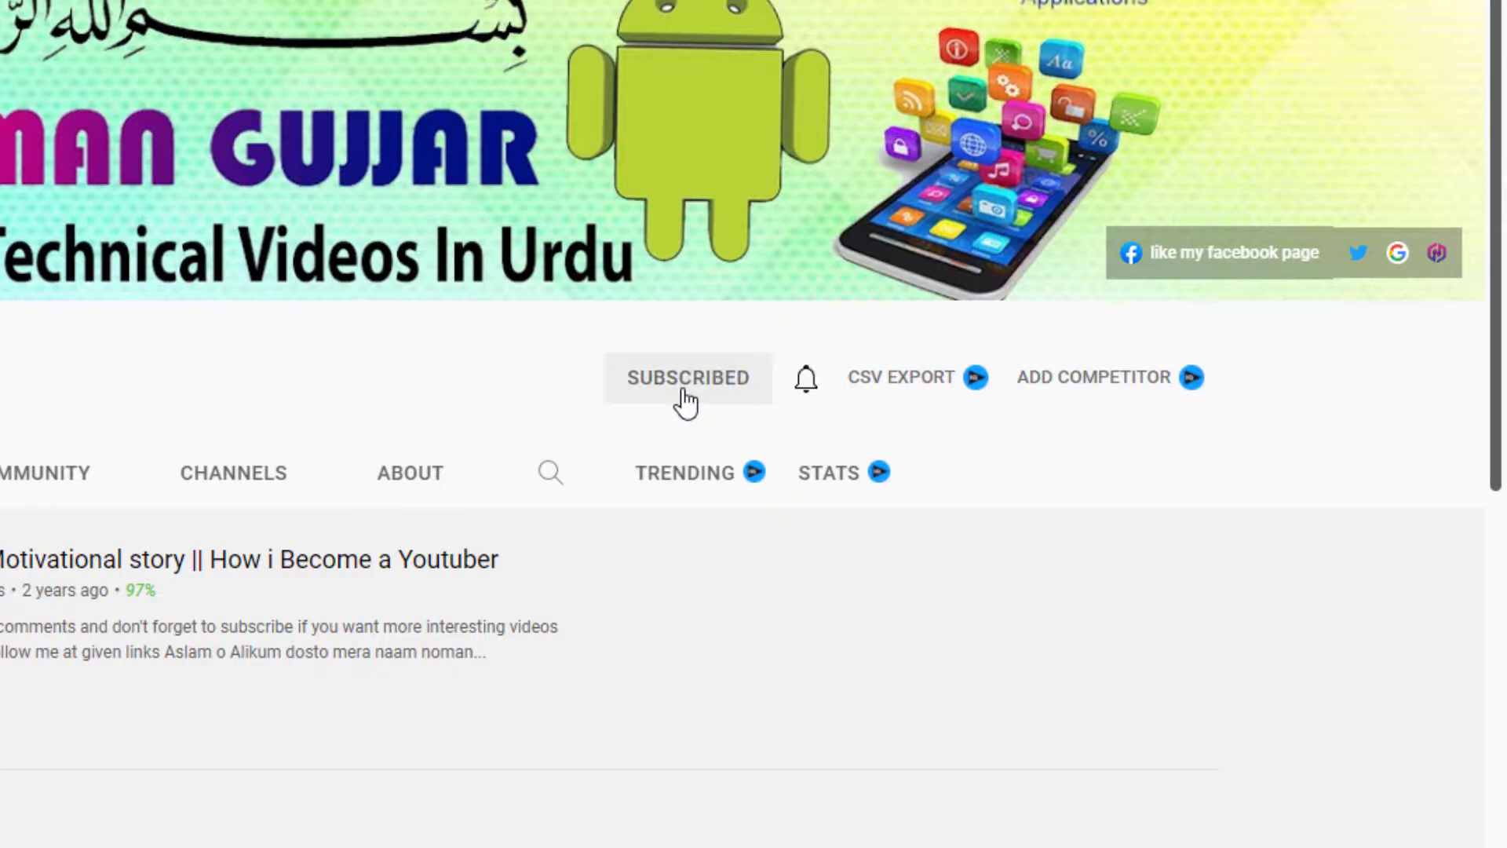
{"action": "left_click", "coordinate": [806, 385]}
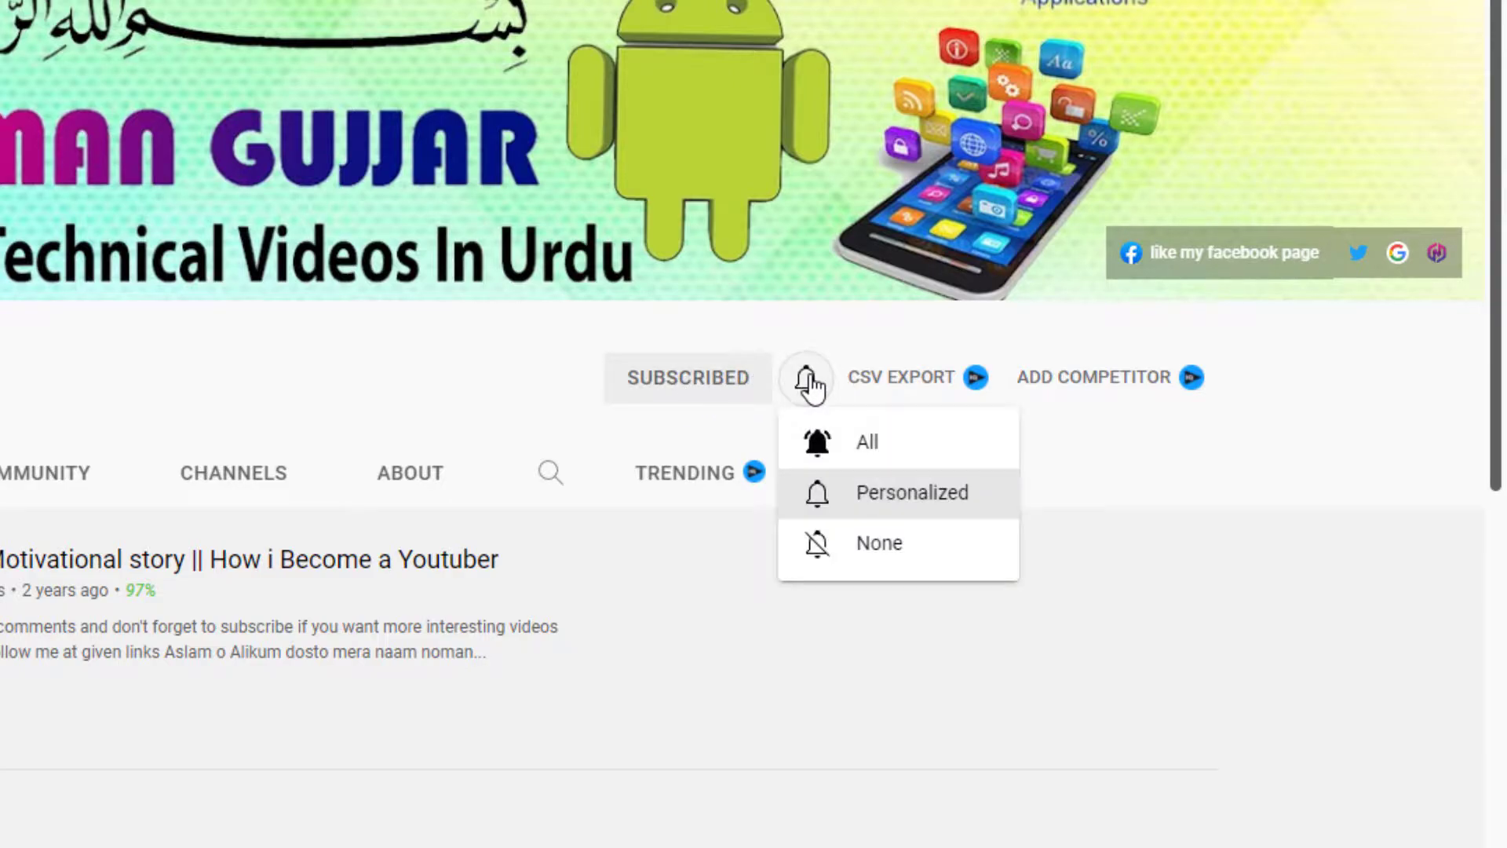
{"action": "left_click", "coordinate": [820, 448]}
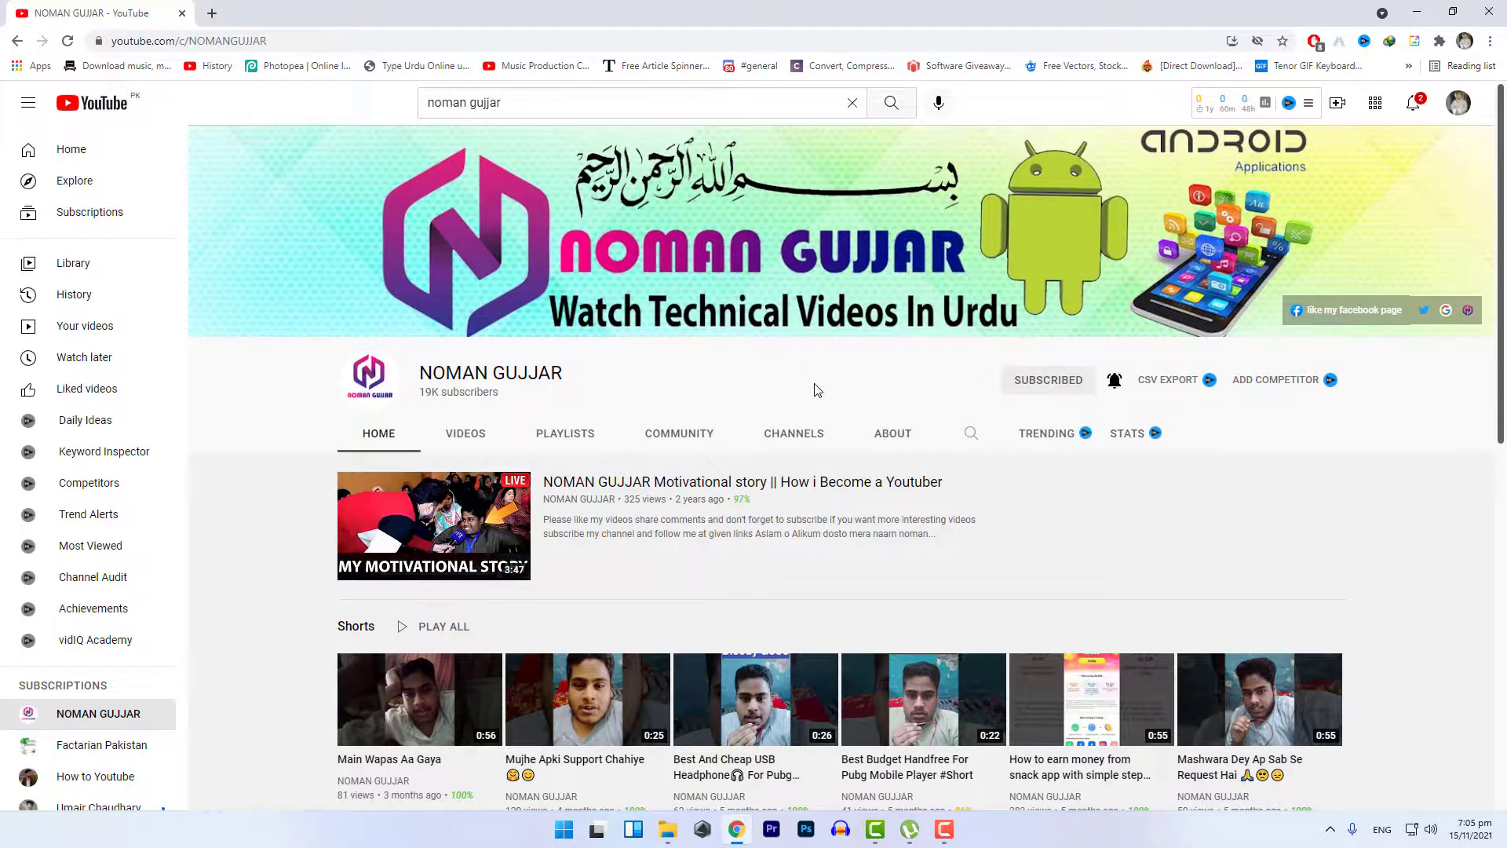
- Switch to Camtasia, open the Library and expand its Icons folder
{"action": "left_click", "coordinate": [875, 829]}
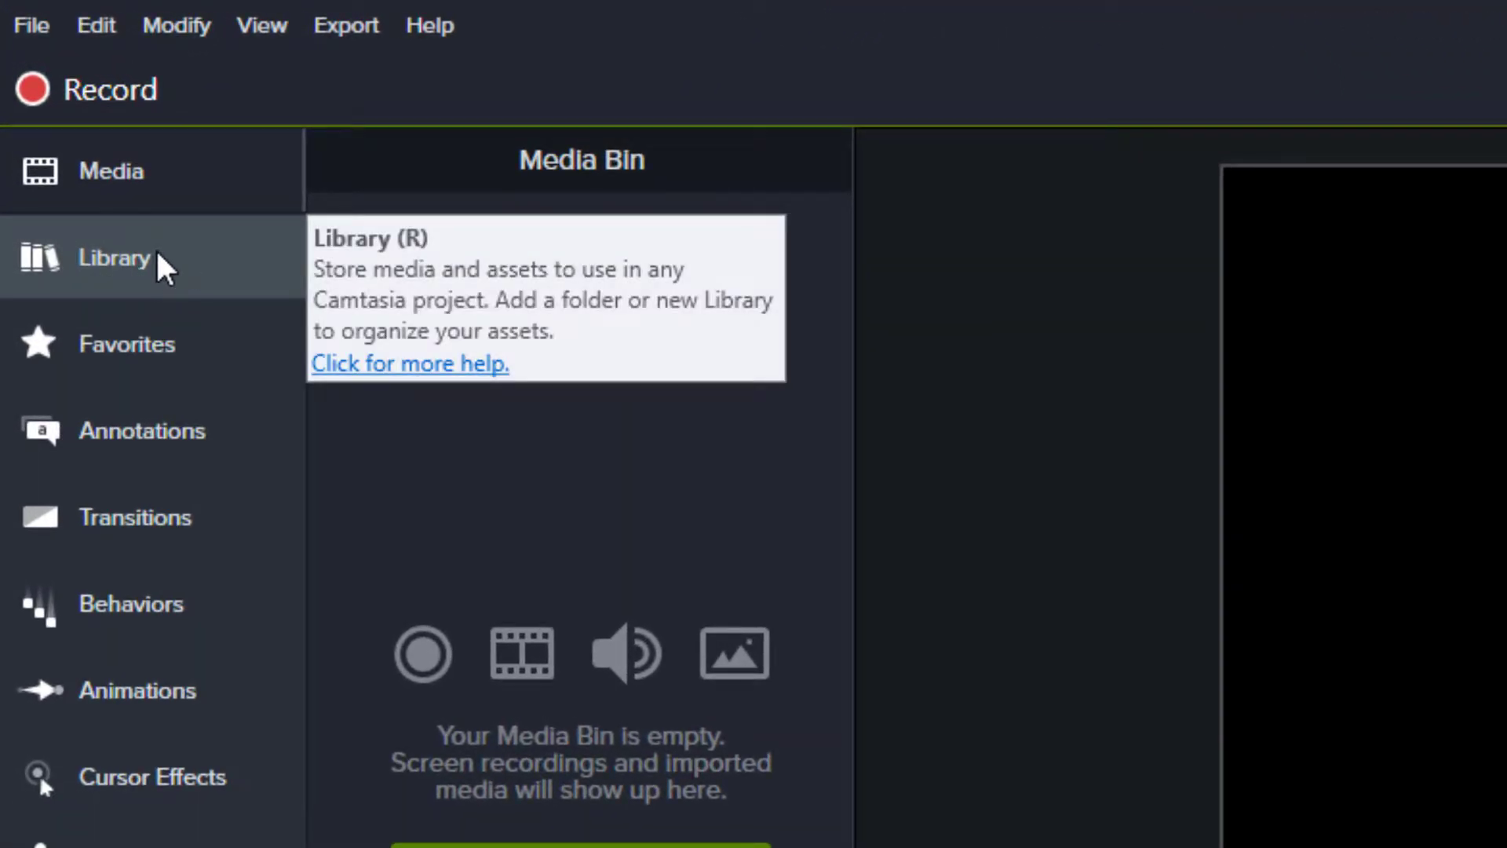
{"action": "left_click", "coordinate": [144, 284]}
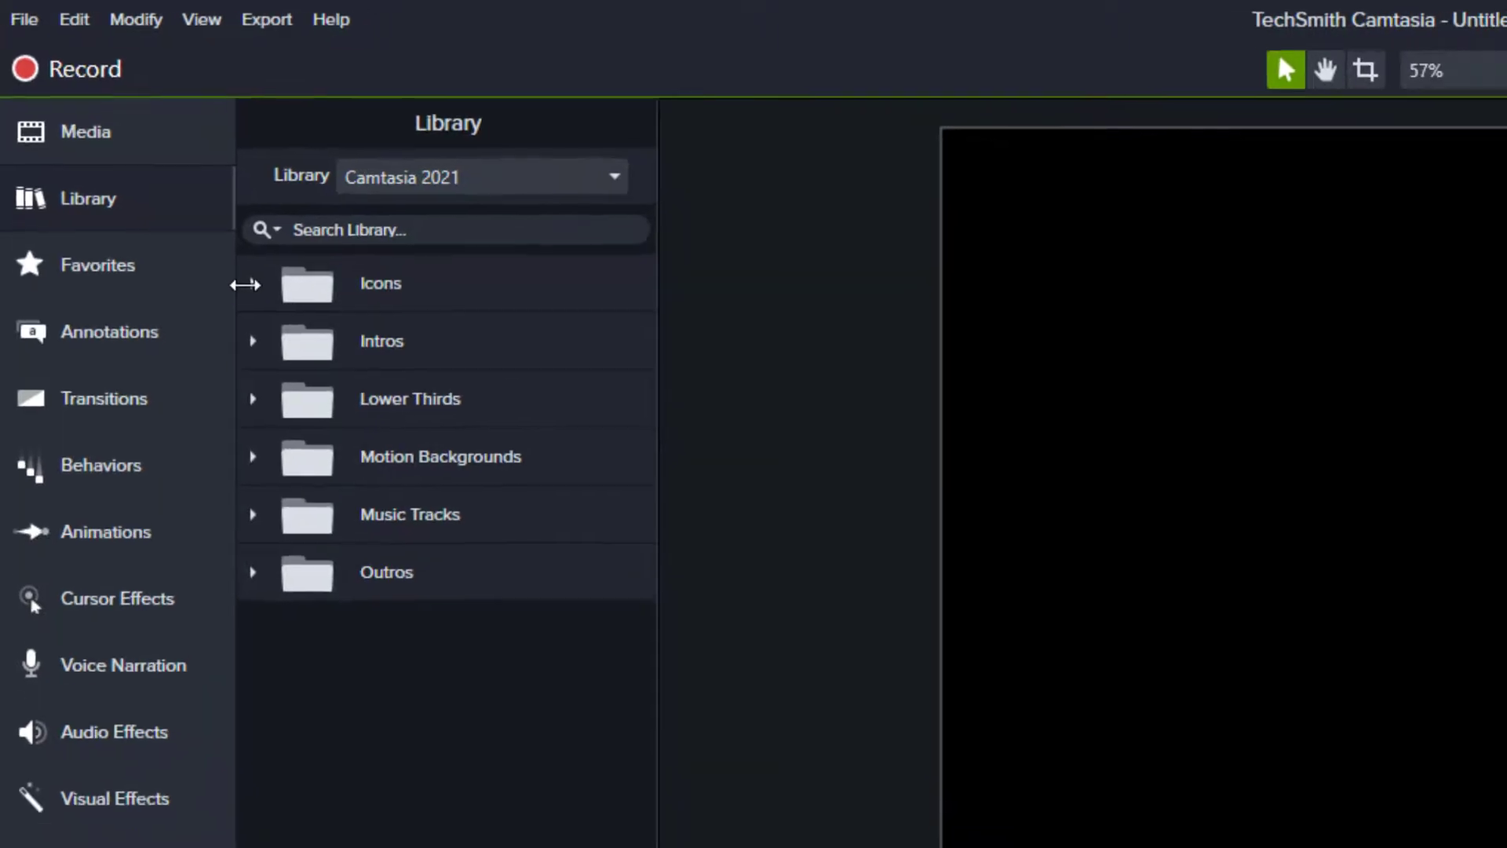
{"action": "left_click", "coordinate": [252, 283]}
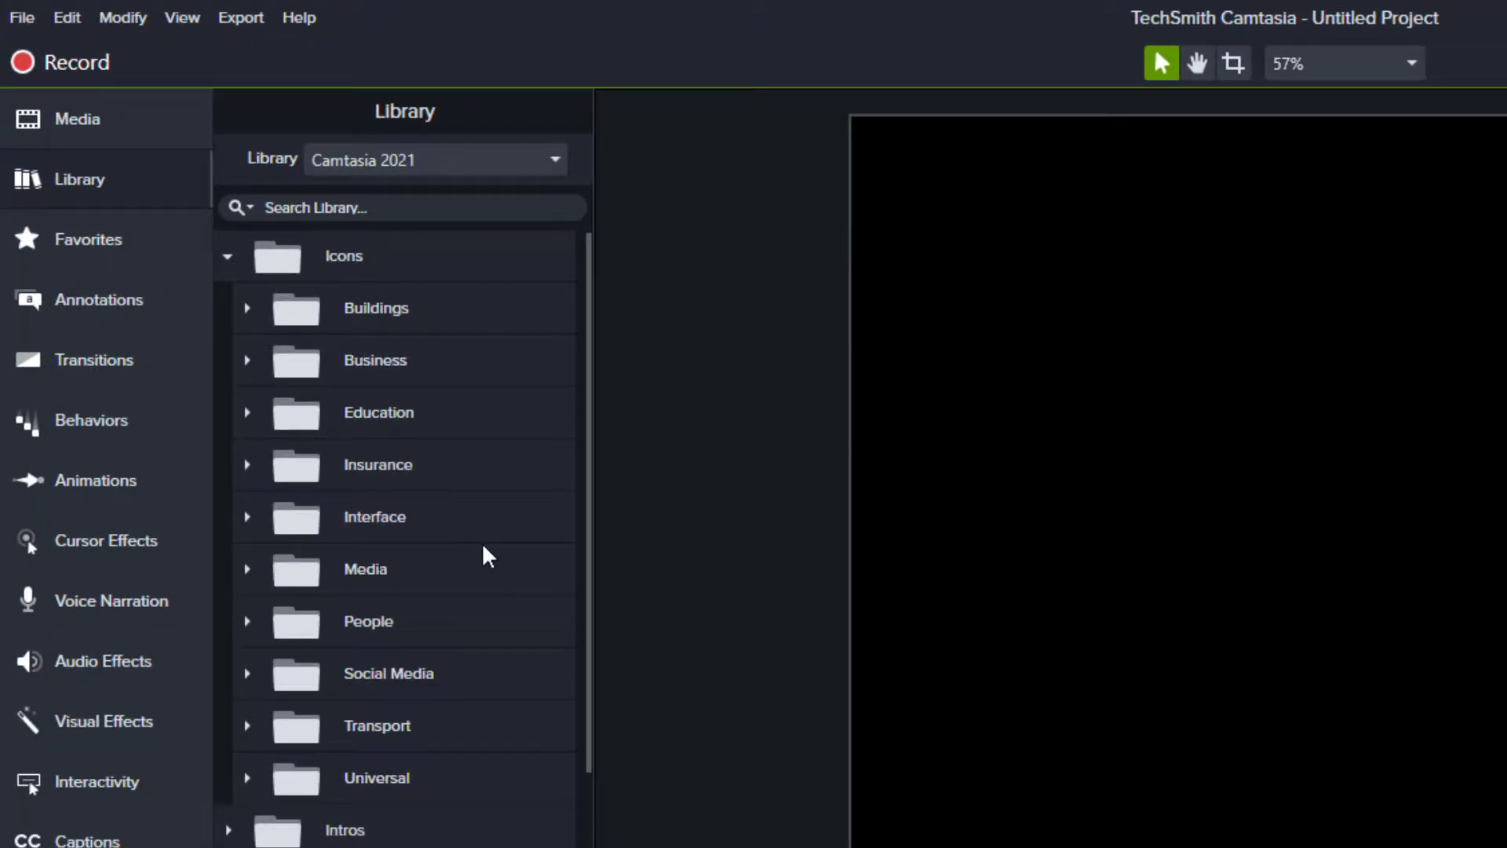
- Try out the Apartment-01 icon from the Buildings folder on Track 1, delete it from the timeline and collapse the folder
{"action": "left_click", "coordinate": [246, 309]}
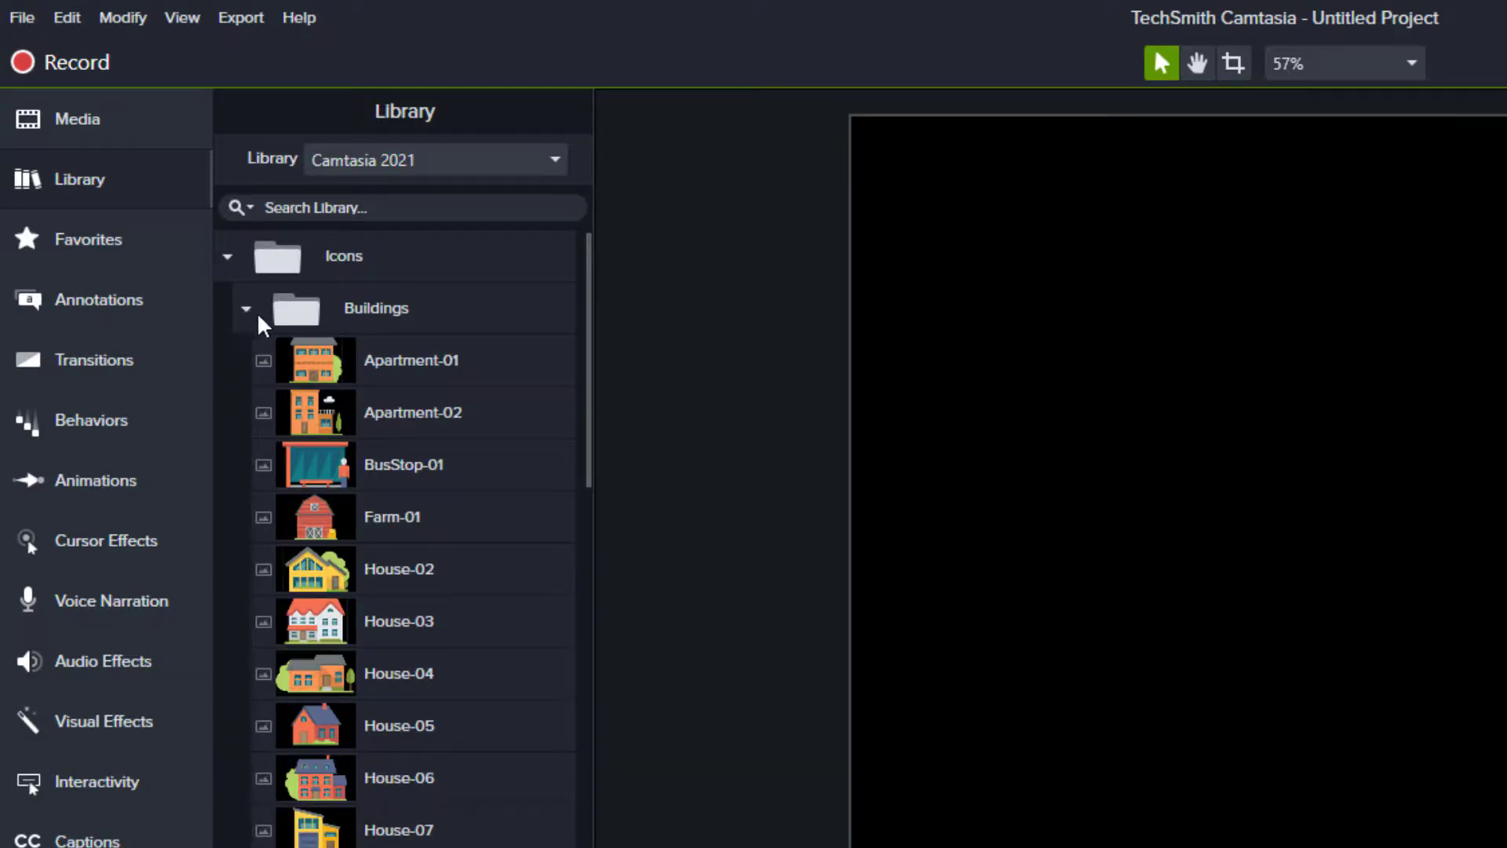
{"action": "scroll", "coordinate": [417, 556], "scroll_direction": "down", "scroll_amount": 5}
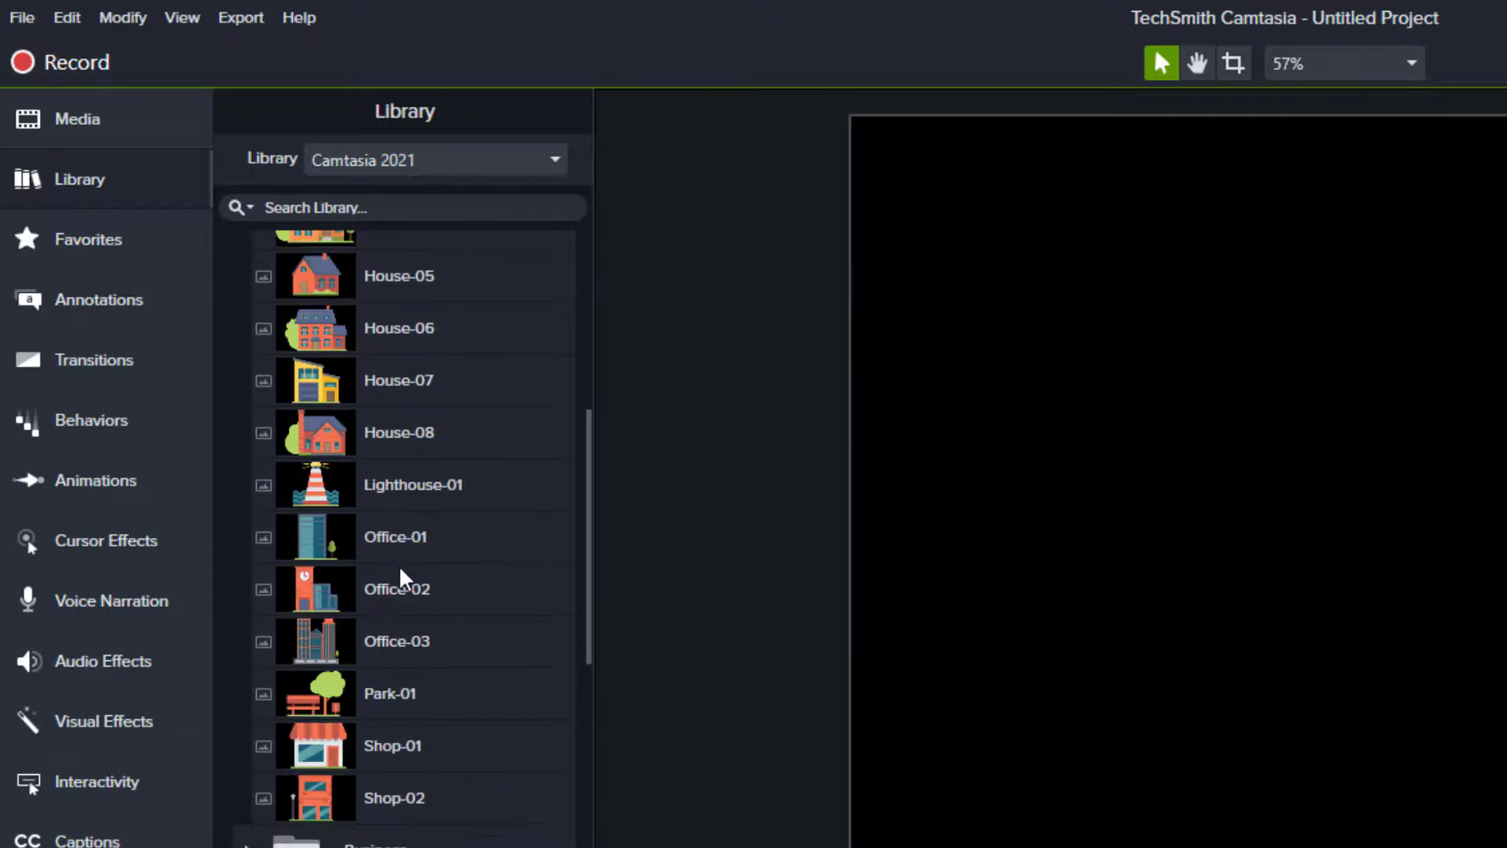
{"action": "scroll", "coordinate": [375, 561], "scroll_direction": "up", "scroll_amount": 5}
{"action": "left_click_drag", "start_coordinate": [317, 359], "coordinate": [87, 781]}
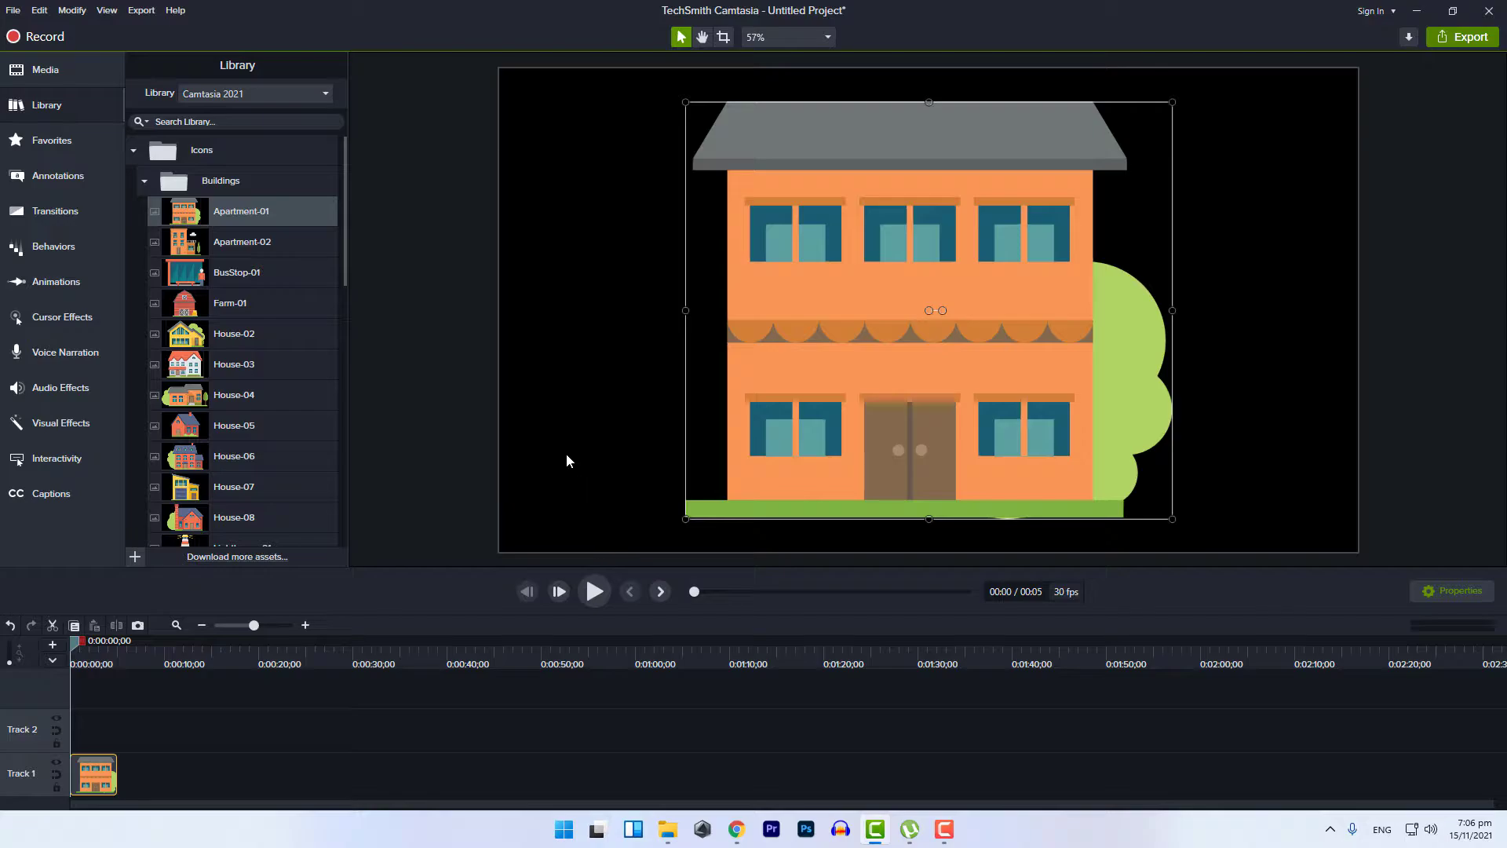
{"action": "key", "text": "Delete"}
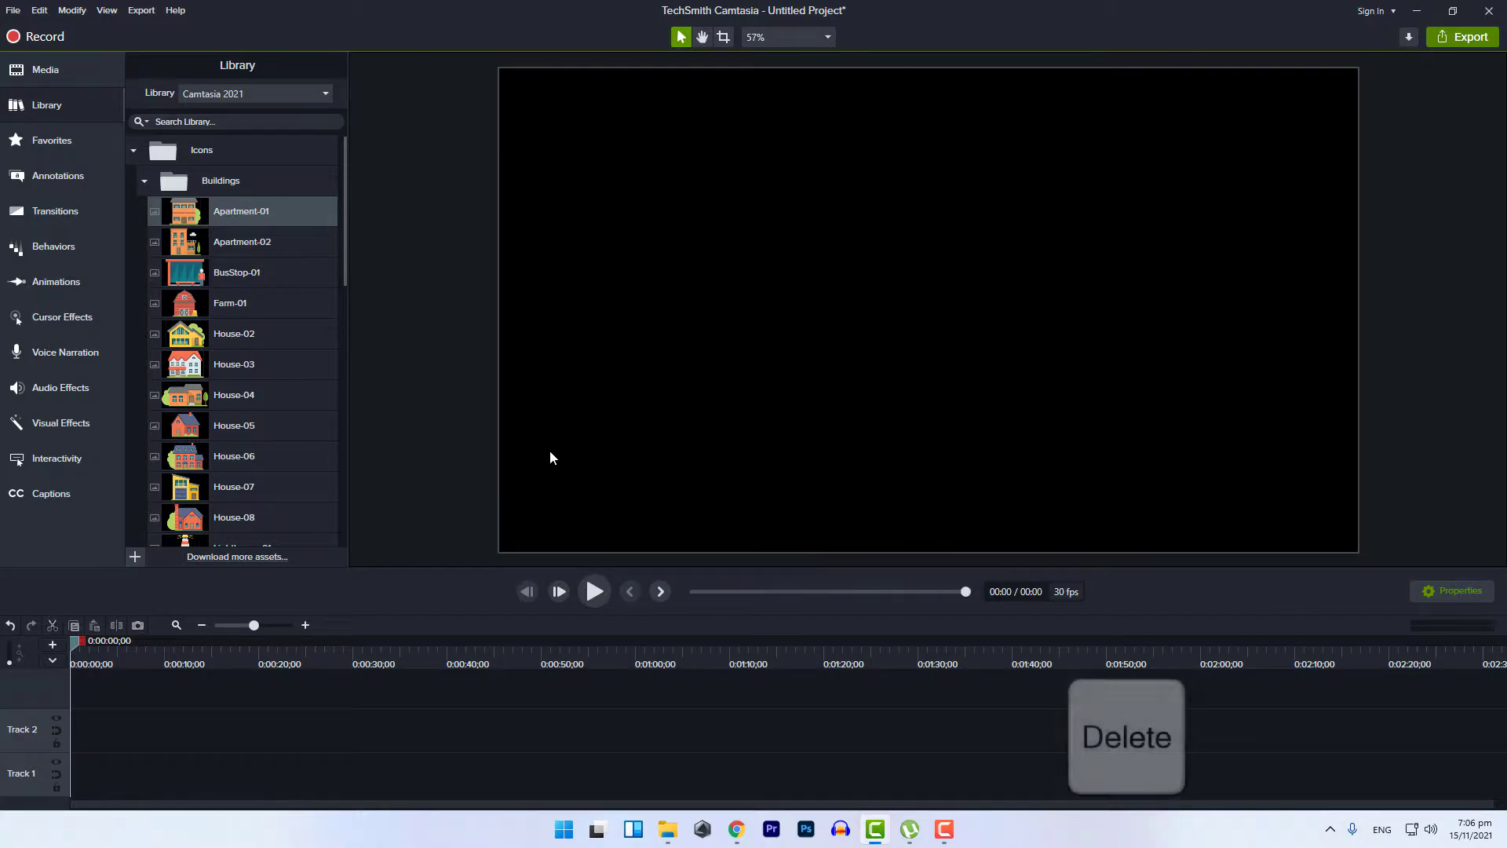
{"action": "left_click", "coordinate": [145, 180]}
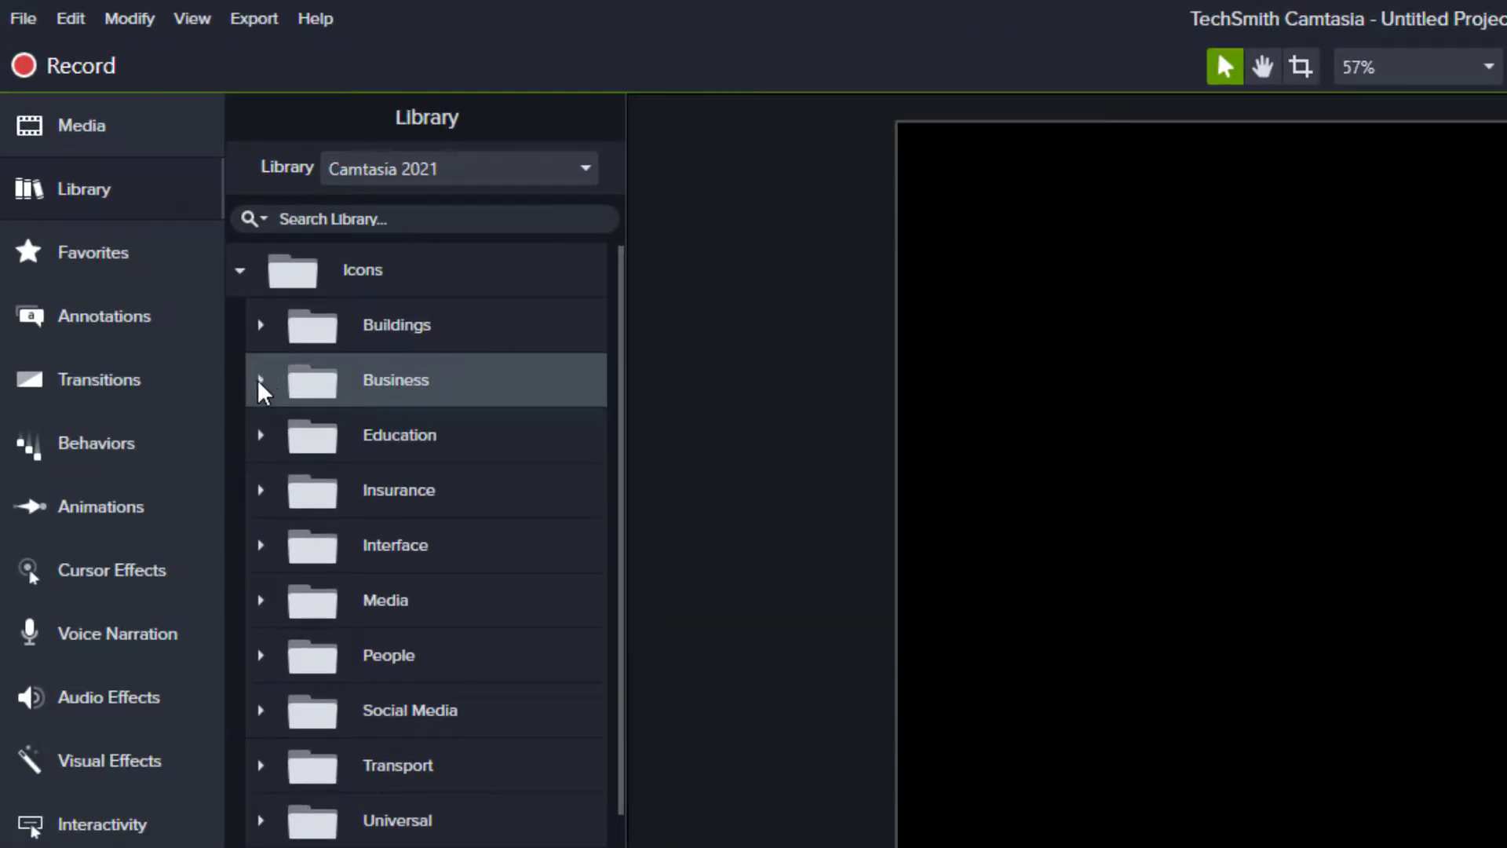
- Try out the BusinessGuy-01 icon from the Business folder on Track 1 at about half size, remove it and collapse the folder
{"action": "left_click", "coordinate": [259, 380]}
{"action": "scroll", "coordinate": [410, 784], "scroll_direction": "down", "scroll_amount": 3}
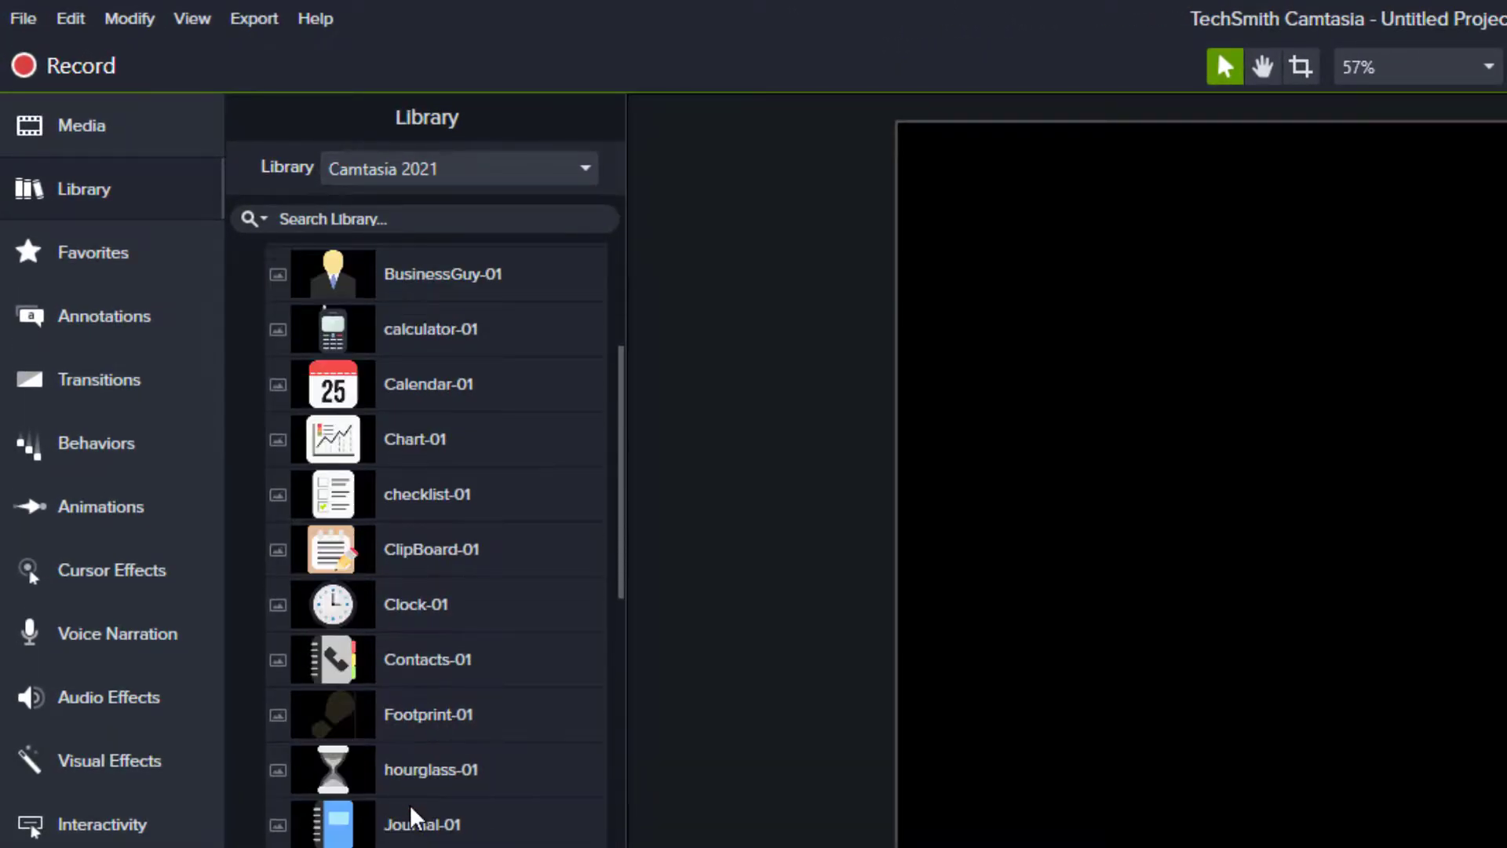
{"action": "scroll", "coordinate": [410, 813], "scroll_direction": "up", "scroll_amount": 3}
{"action": "left_click_drag", "start_coordinate": [338, 544], "coordinate": [86, 788]}
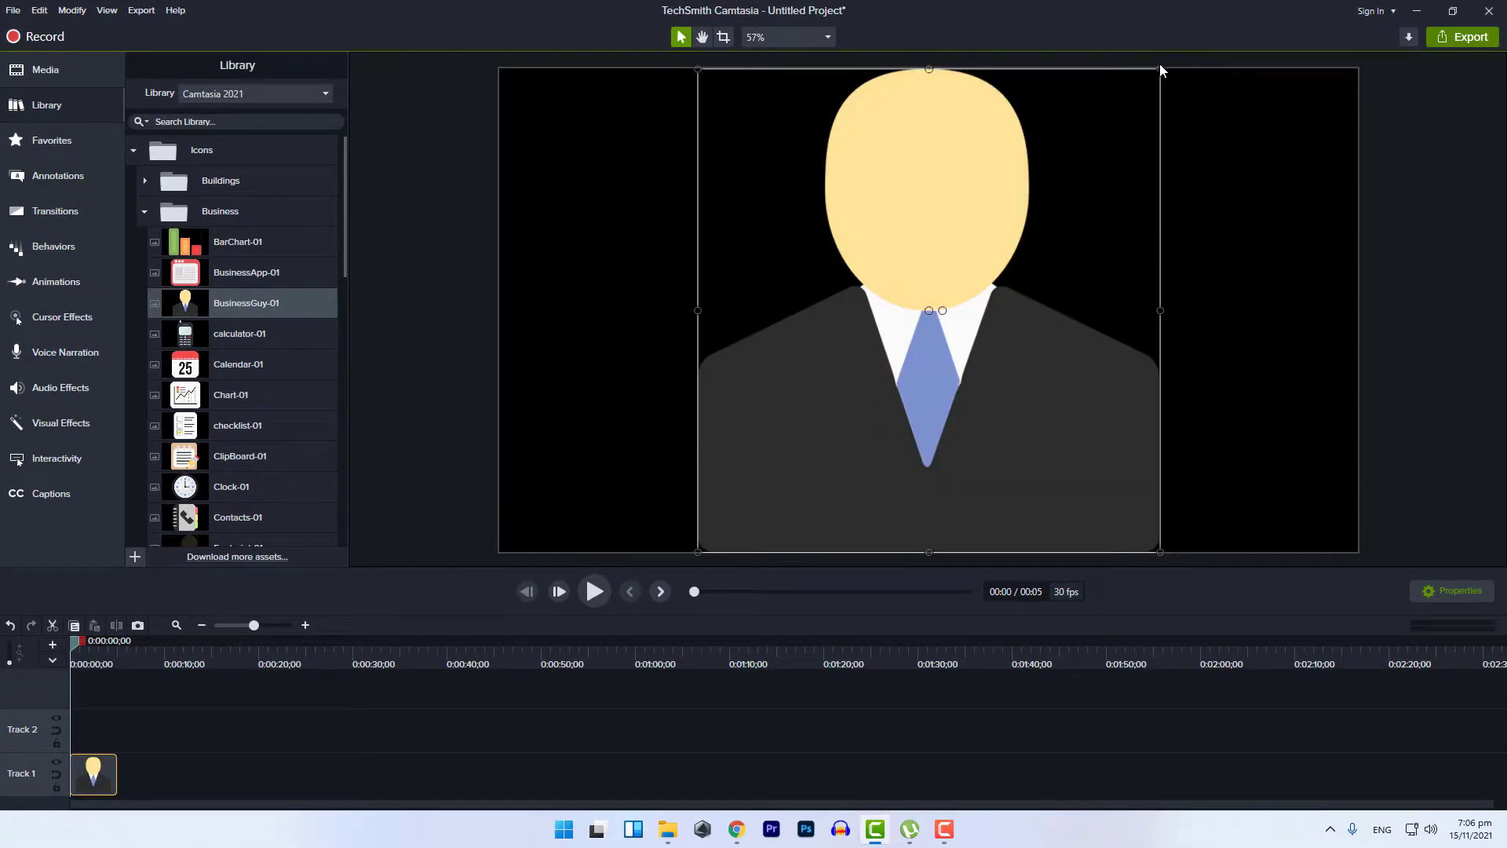
{"action": "left_click_drag", "start_coordinate": [1160, 69], "coordinate": [926, 310]}
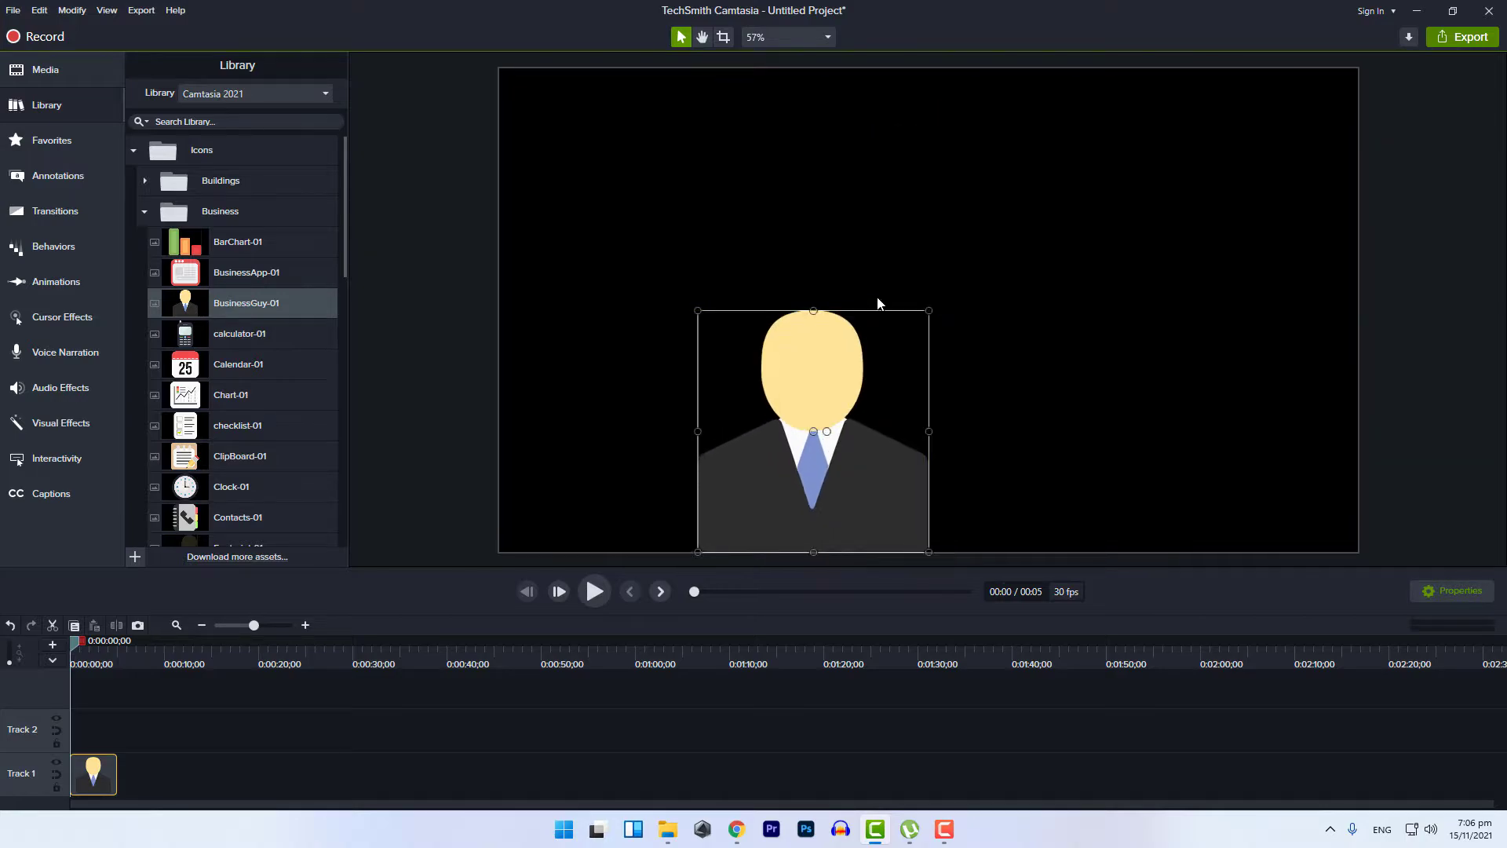
{"action": "key", "text": "ctrl+z"}
{"action": "key", "text": "Delete"}
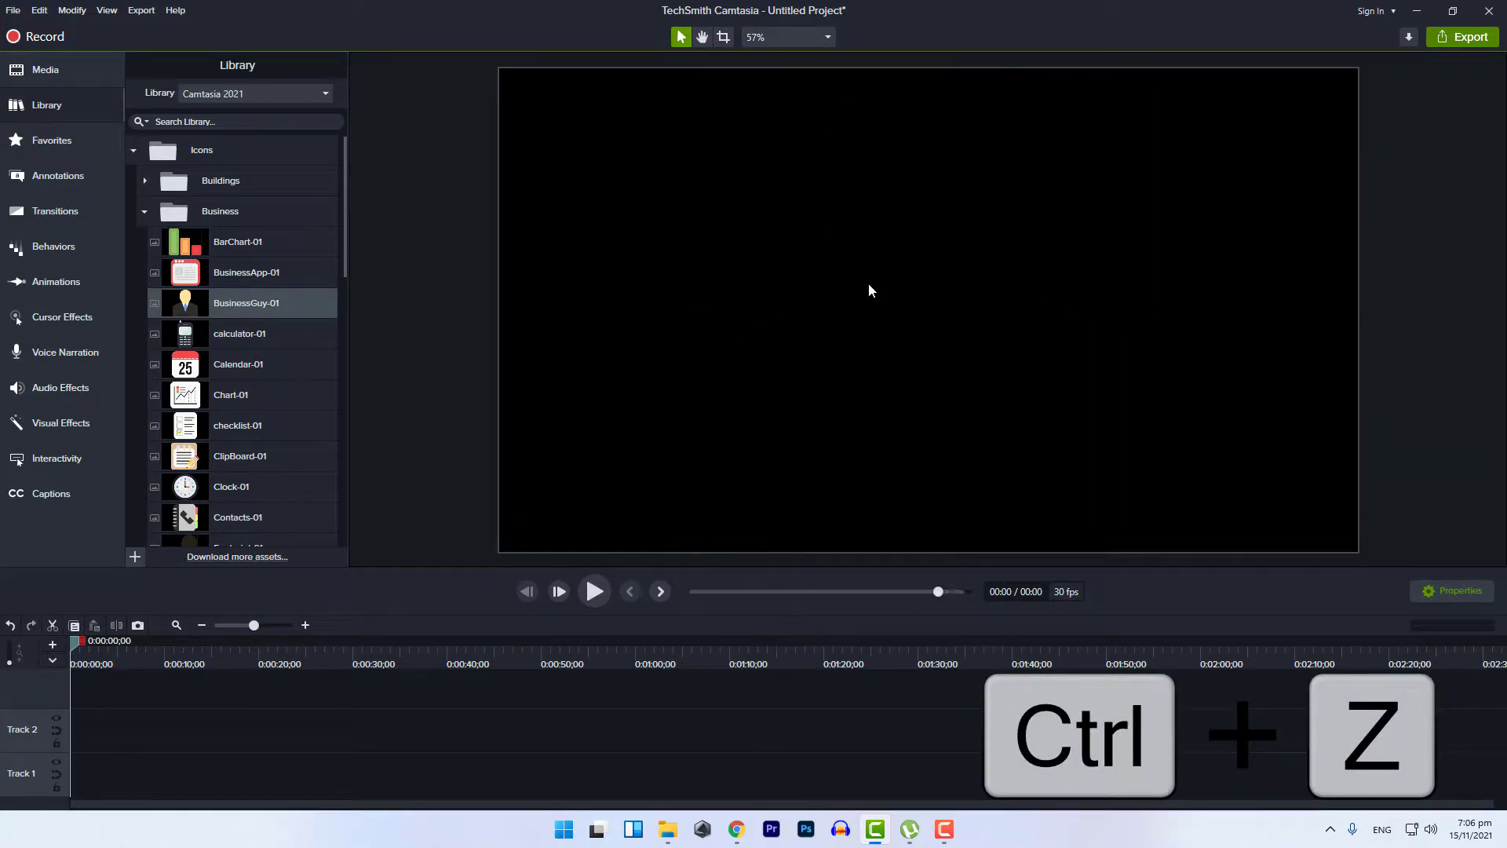
{"action": "left_click", "coordinate": [146, 211]}
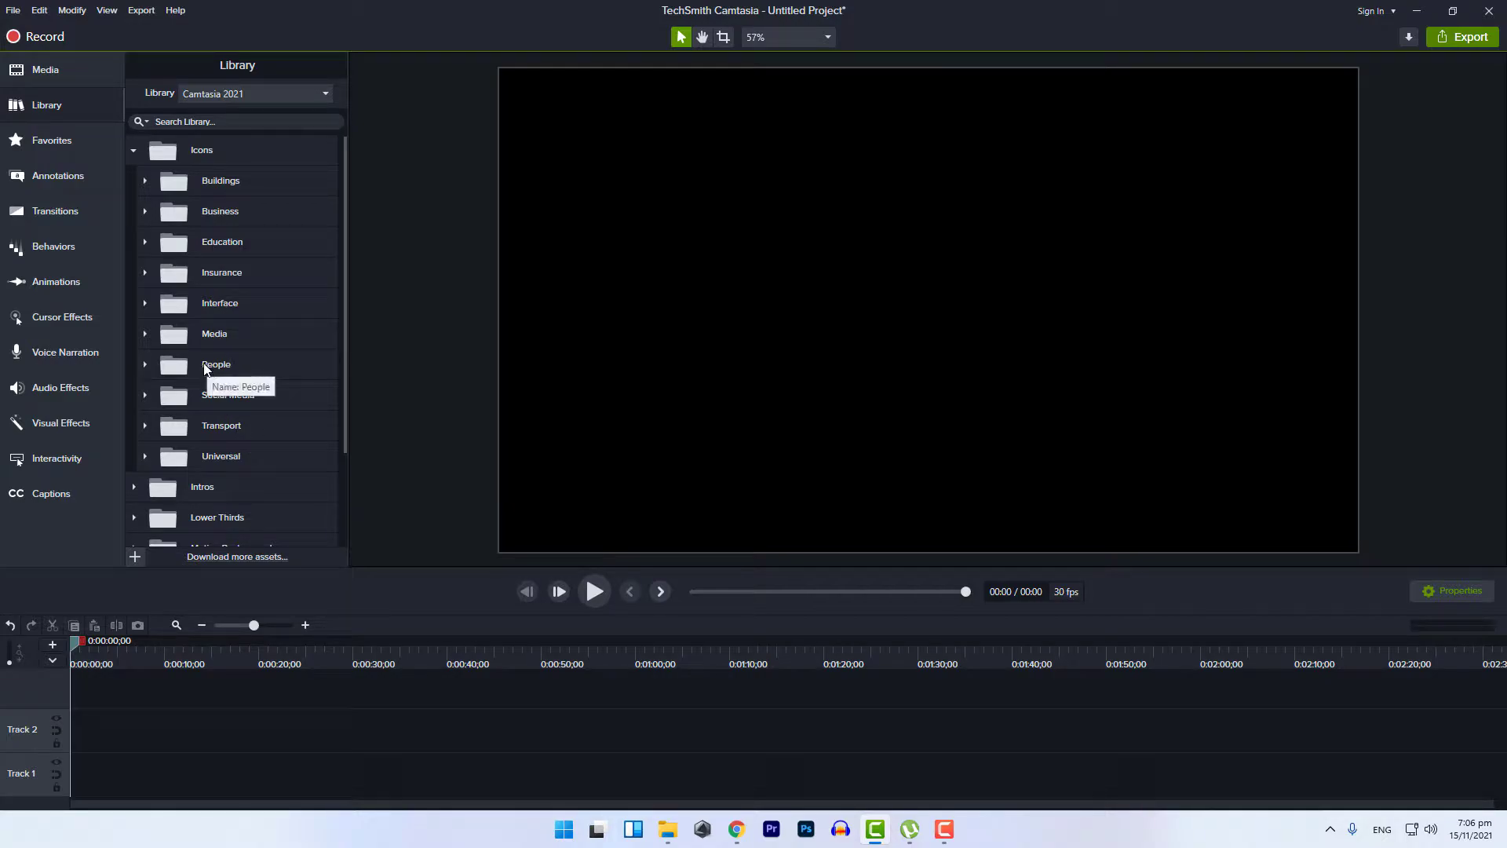
- Look through the icon assets in the Library's Media subfolder, closing it and the Icons folder when done
{"action": "left_click", "coordinate": [145, 335]}
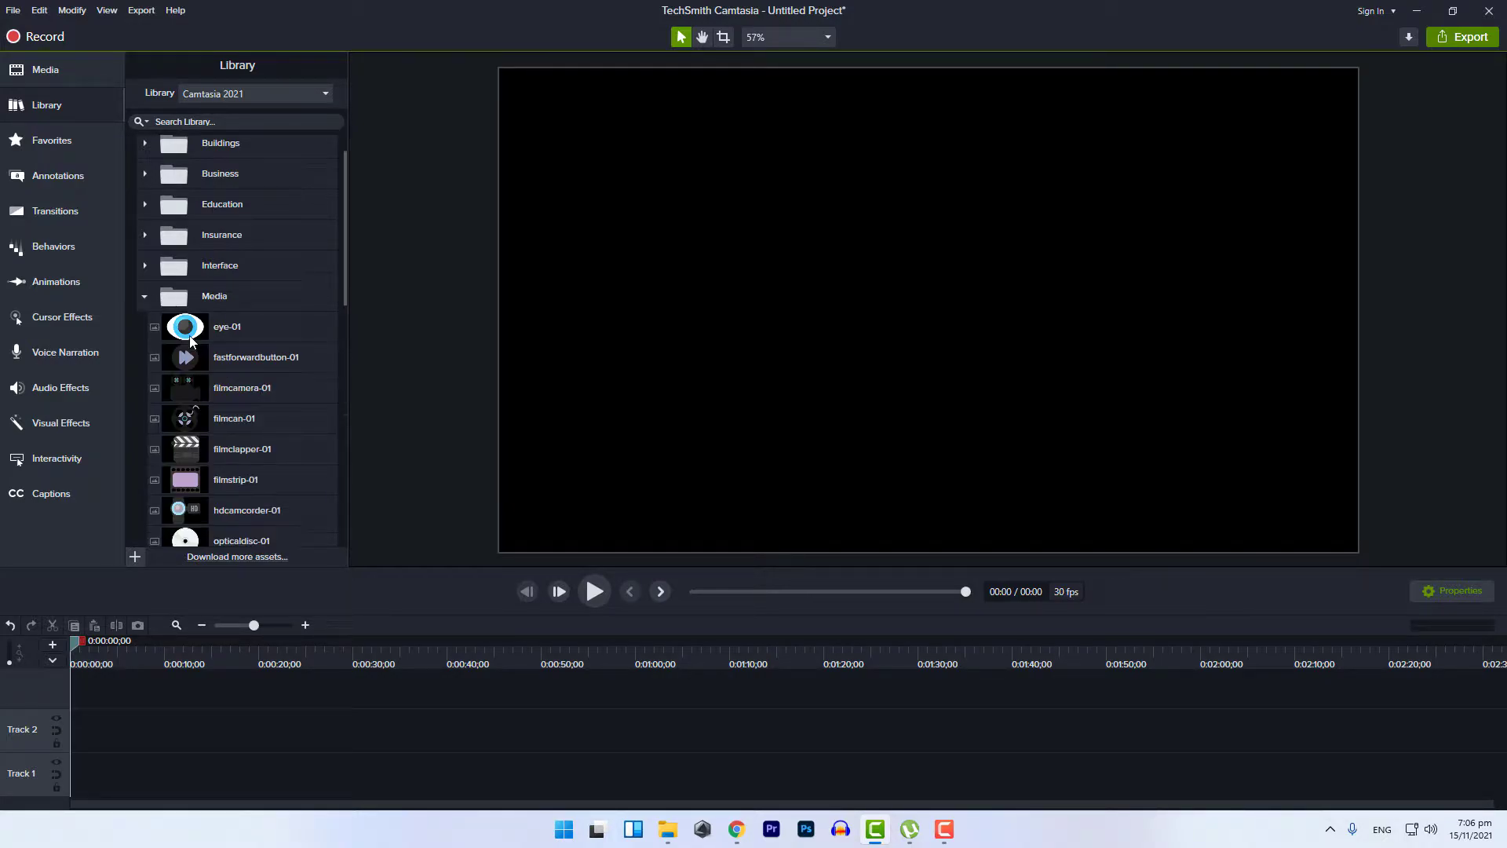
{"action": "scroll", "coordinate": [225, 363], "scroll_direction": "down", "scroll_amount": 3}
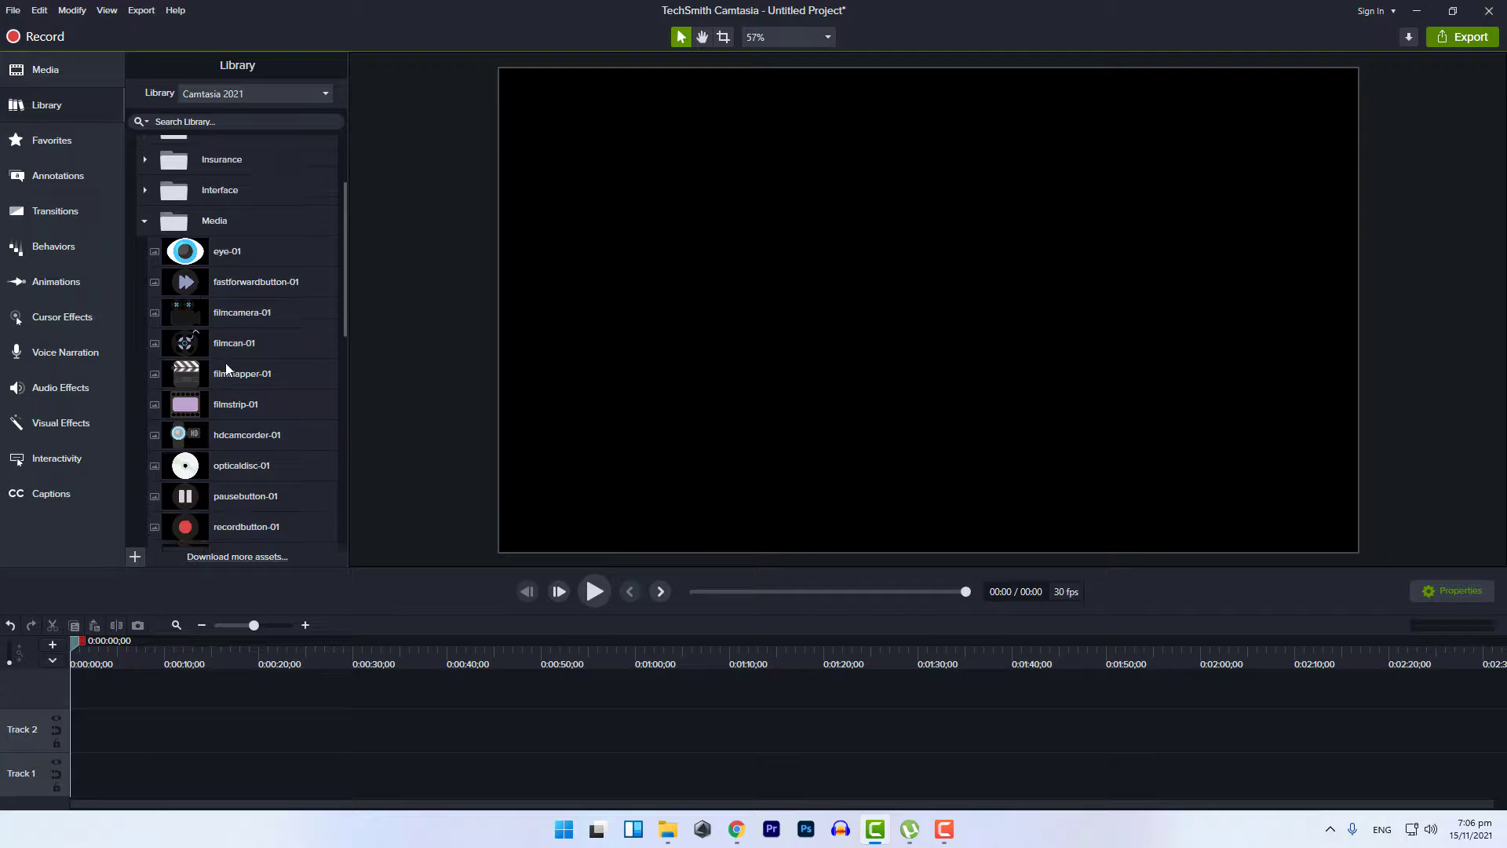
{"action": "scroll", "coordinate": [245, 480], "scroll_direction": "up", "scroll_amount": 1}
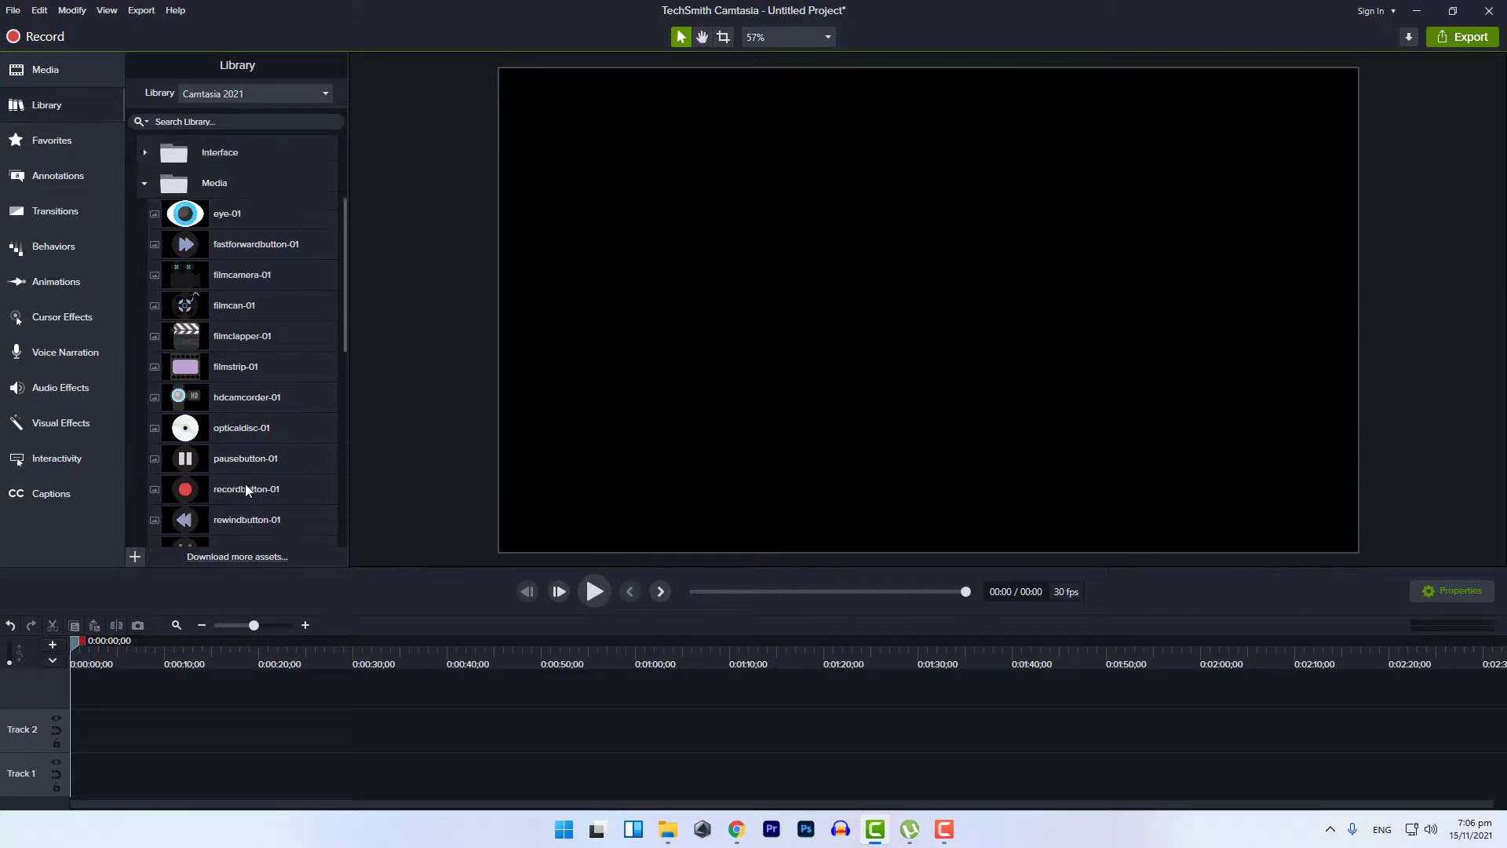
{"action": "scroll", "coordinate": [245, 484], "scroll_direction": "down", "scroll_amount": 1}
{"action": "scroll", "coordinate": [196, 484], "scroll_direction": "down", "scroll_amount": 1}
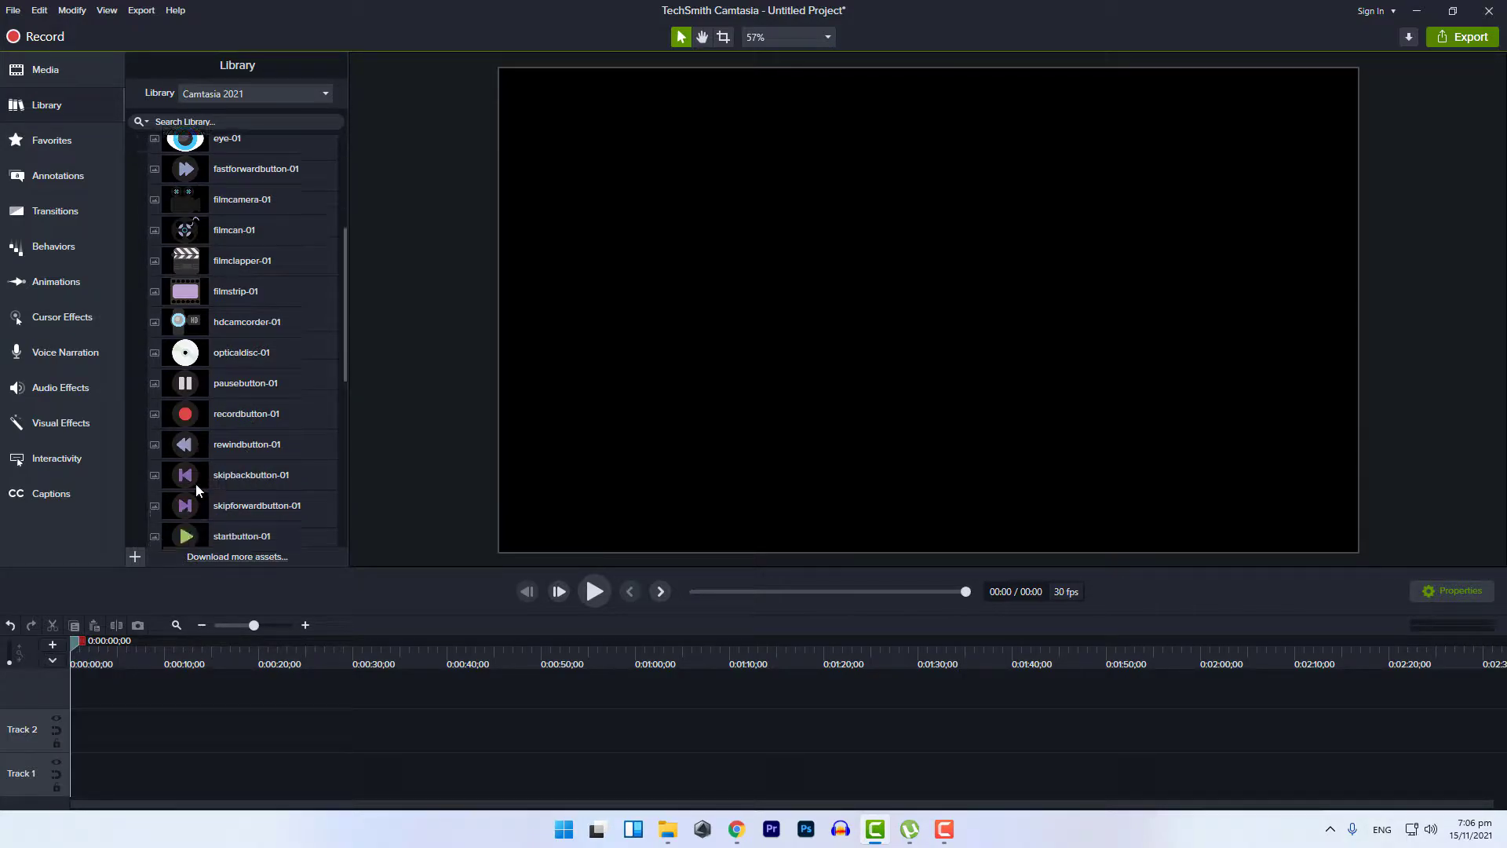
{"action": "scroll", "coordinate": [198, 488], "scroll_direction": "up", "scroll_amount": 1}
{"action": "scroll", "coordinate": [198, 488], "scroll_direction": "up", "scroll_amount": 2}
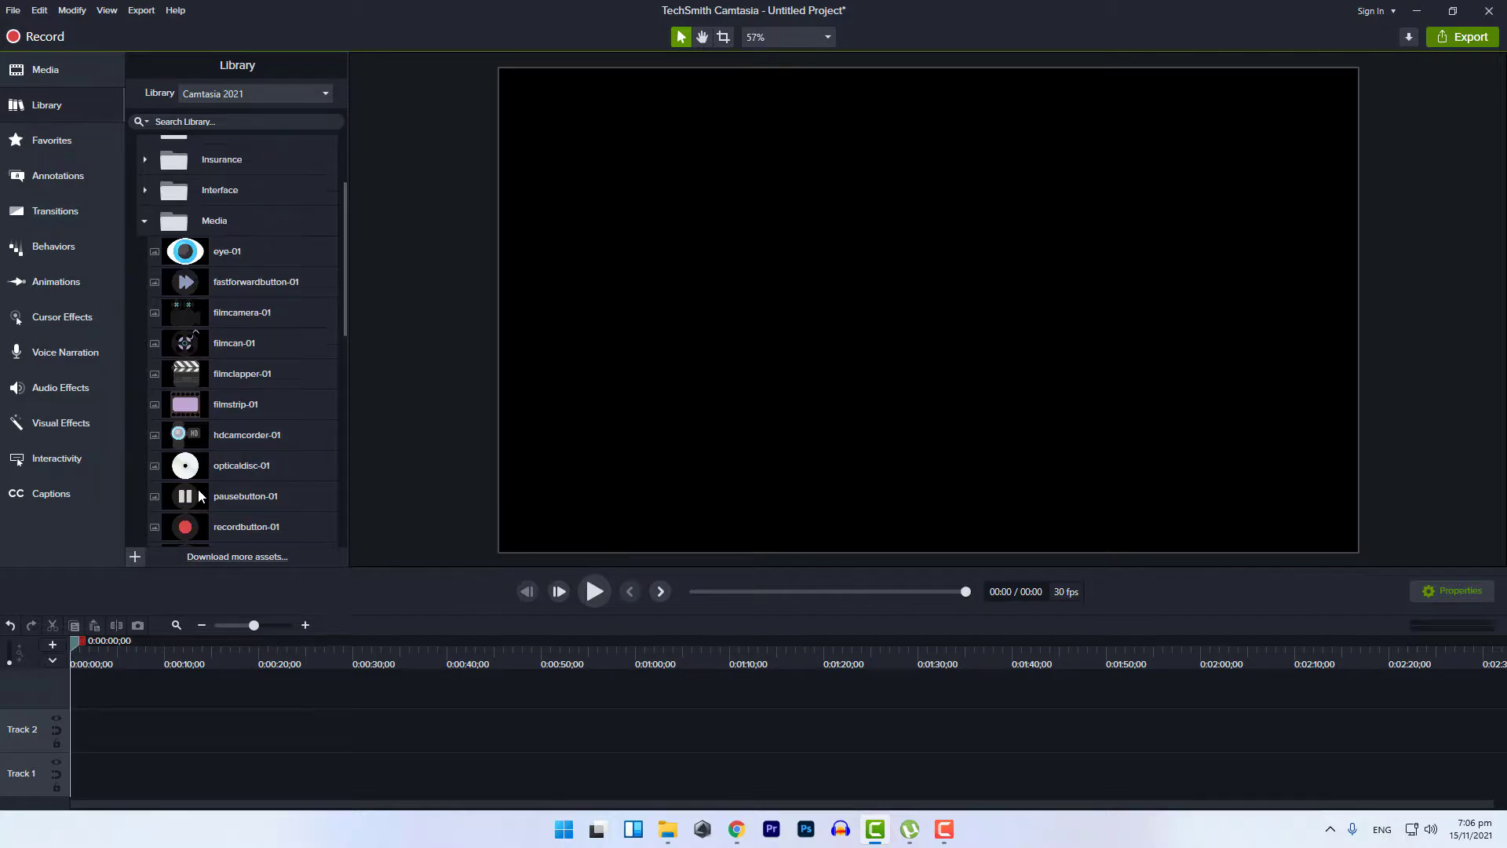
{"action": "scroll", "coordinate": [204, 424], "scroll_direction": "down", "scroll_amount": 8}
{"action": "scroll", "coordinate": [219, 454], "scroll_direction": "down", "scroll_amount": 3}
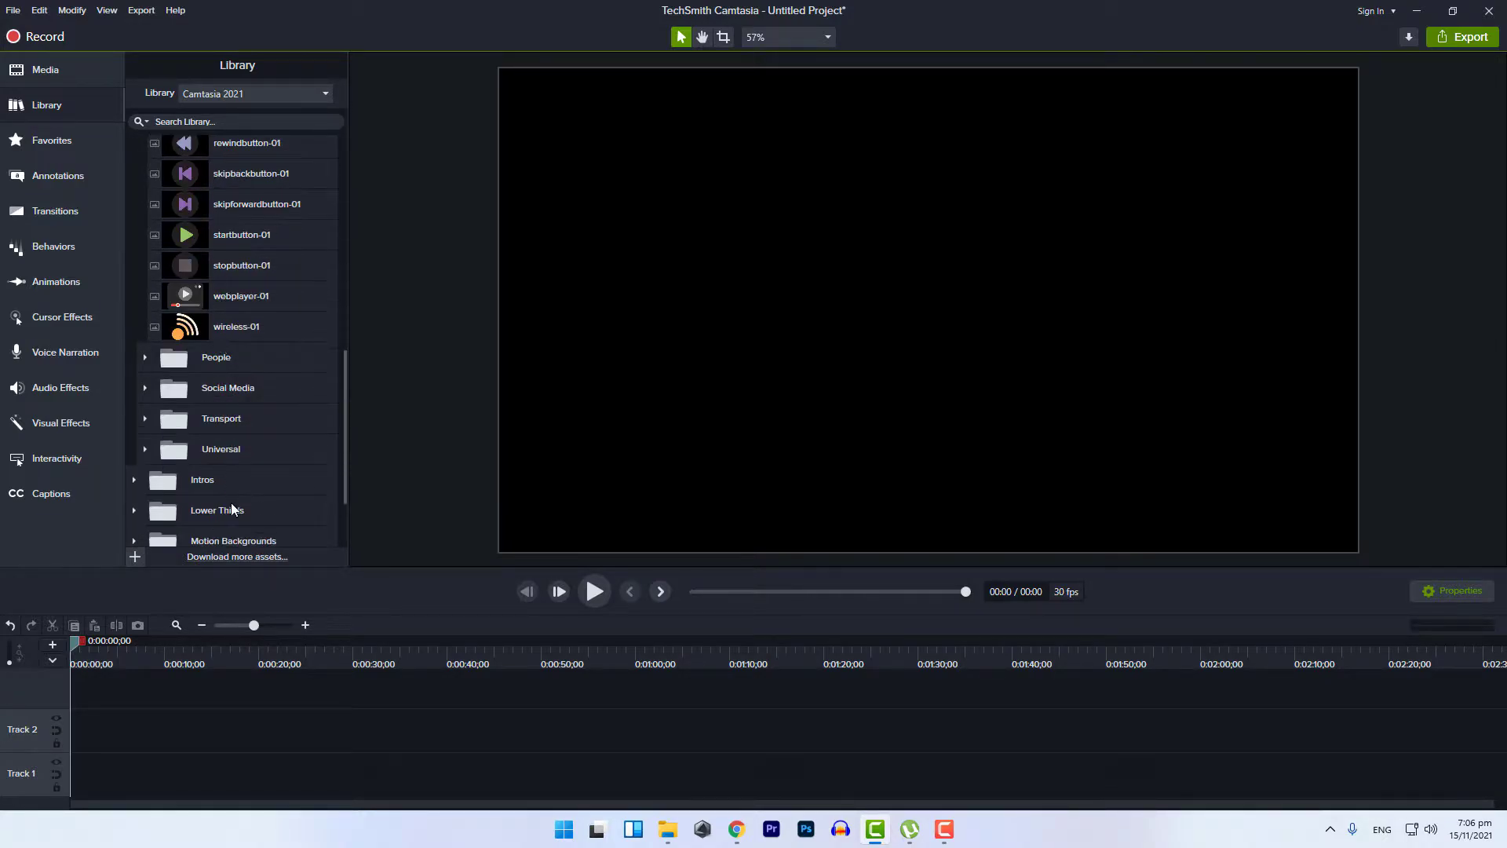
{"action": "scroll", "coordinate": [212, 377], "scroll_direction": "up", "scroll_amount": 6}
{"action": "scroll", "coordinate": [188, 279], "scroll_direction": "up", "scroll_amount": 3}
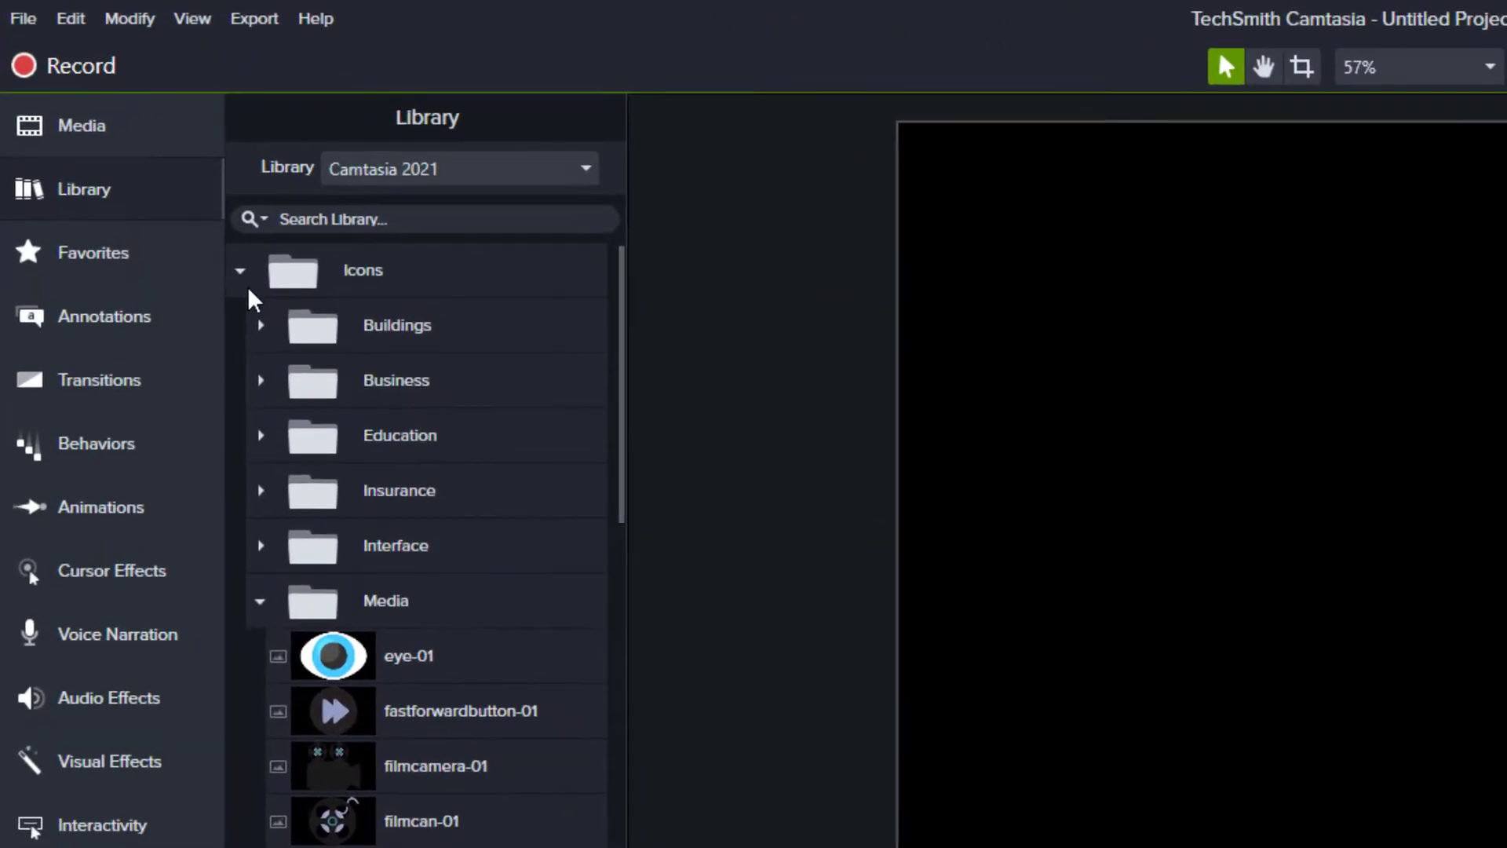
{"action": "left_click", "coordinate": [271, 624]}
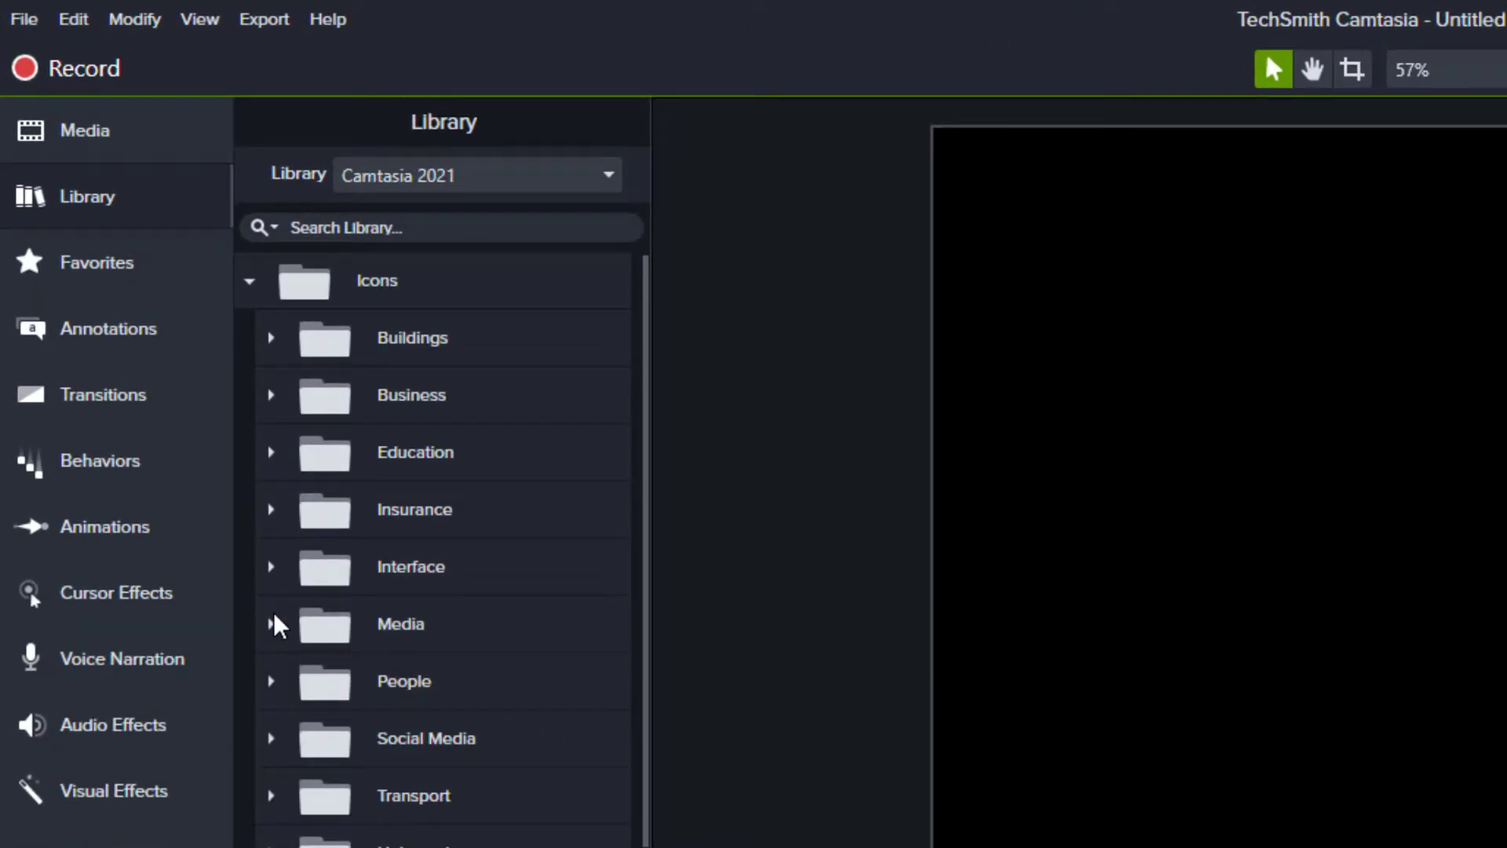
{"action": "left_click", "coordinate": [251, 282]}
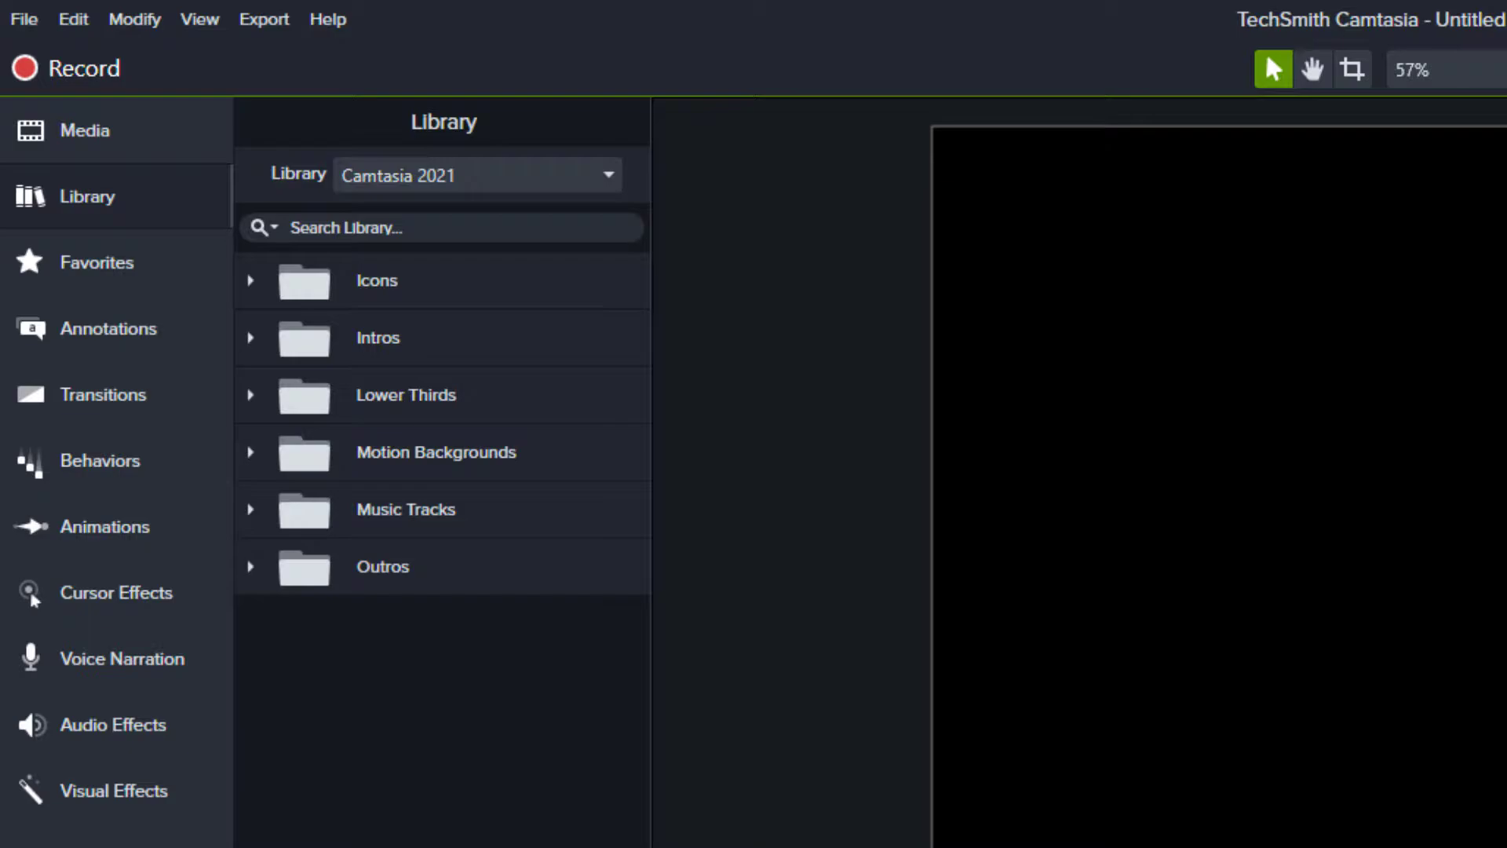
- Add the linewipe intro from the Library's Intros folder to the start of Track 1 and preview its title animation
{"action": "left_click", "coordinate": [250, 337]}
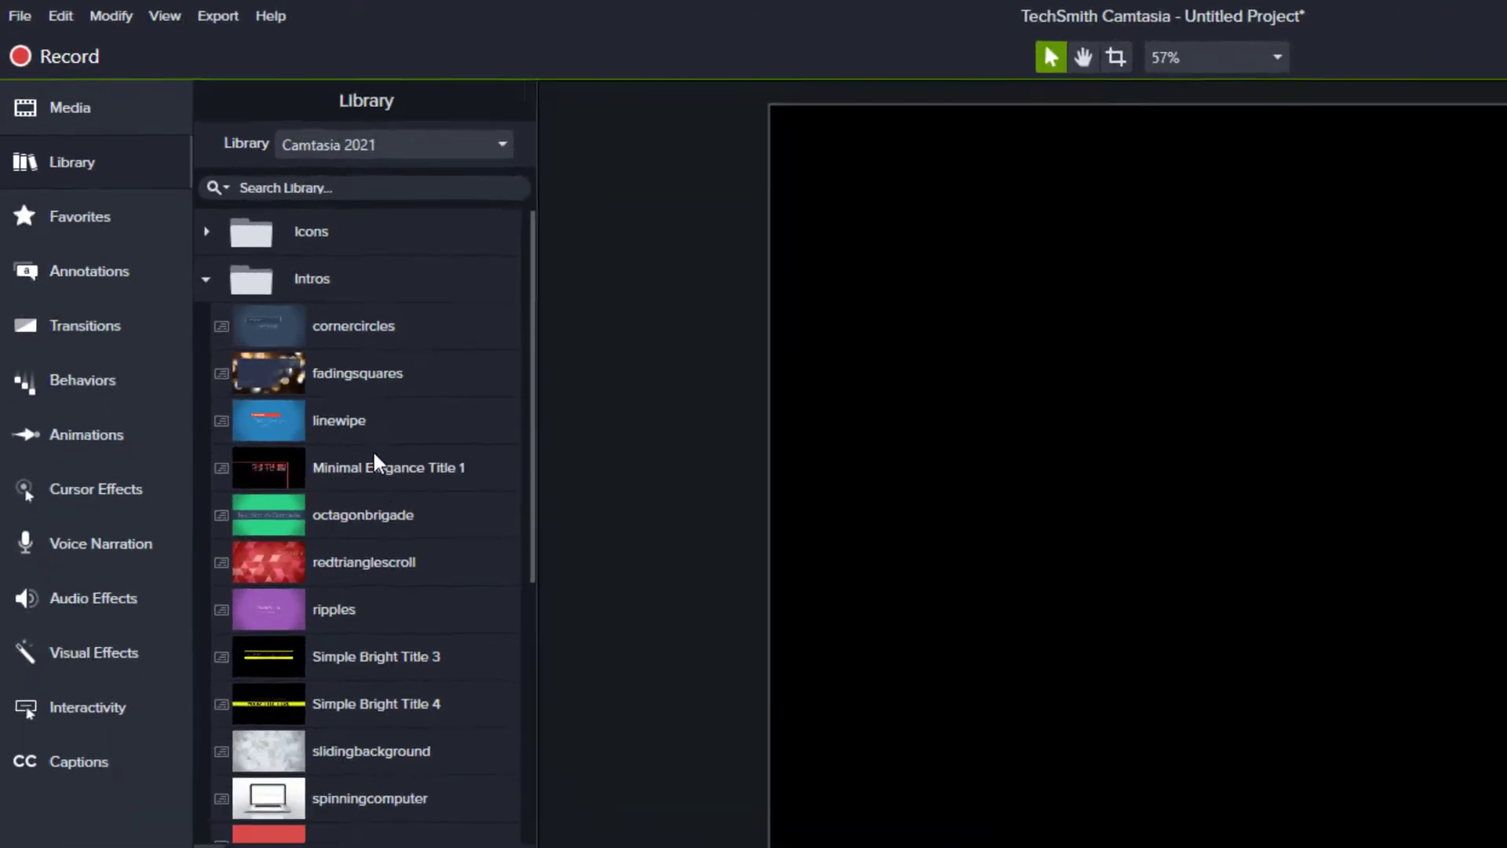
{"action": "left_click_drag", "start_coordinate": [411, 509], "coordinate": [235, 777]}
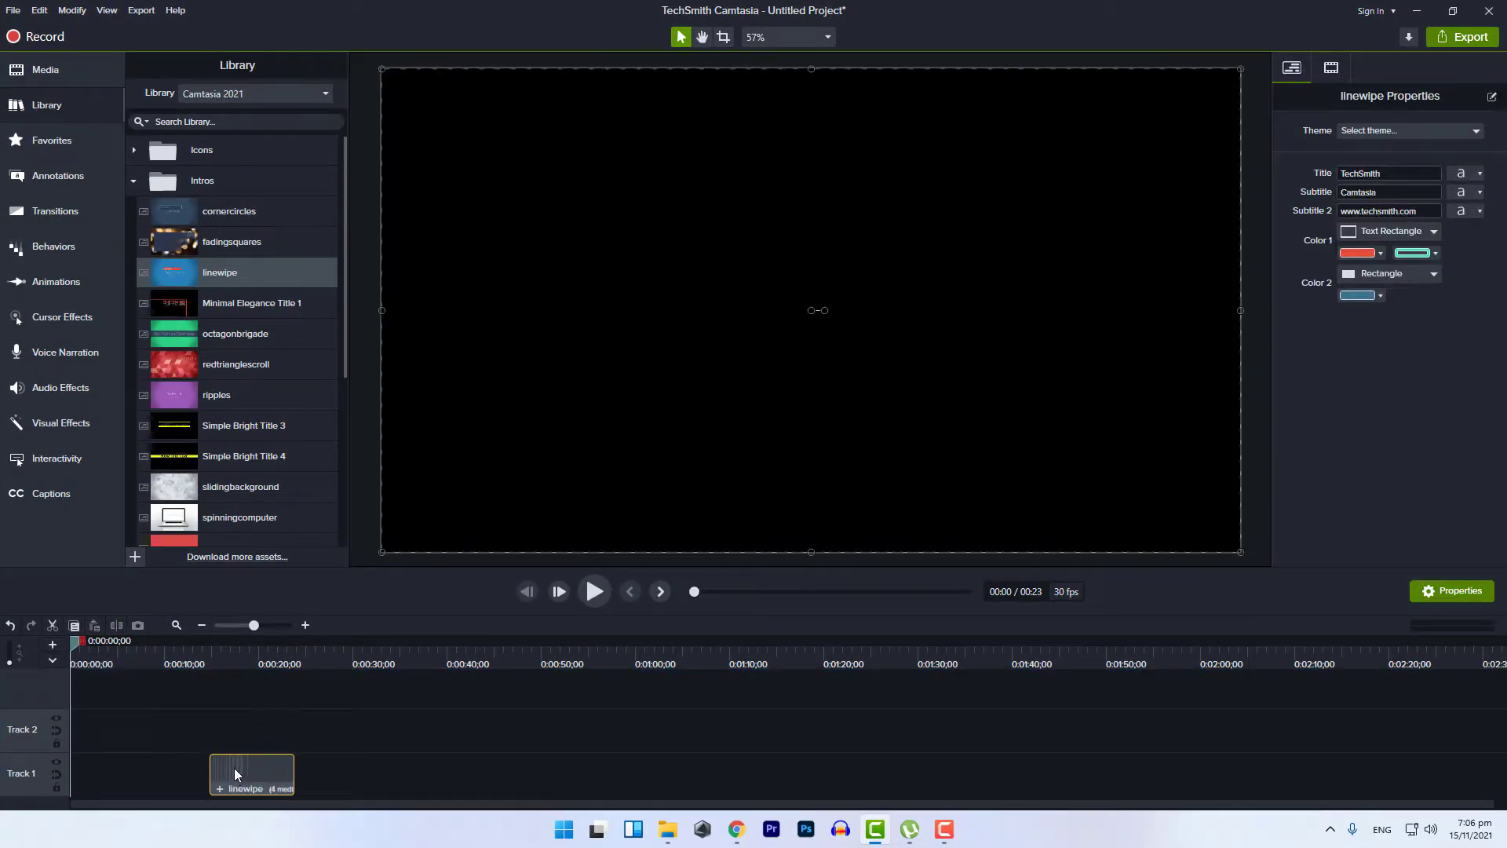
{"action": "left_click", "coordinate": [594, 594]}
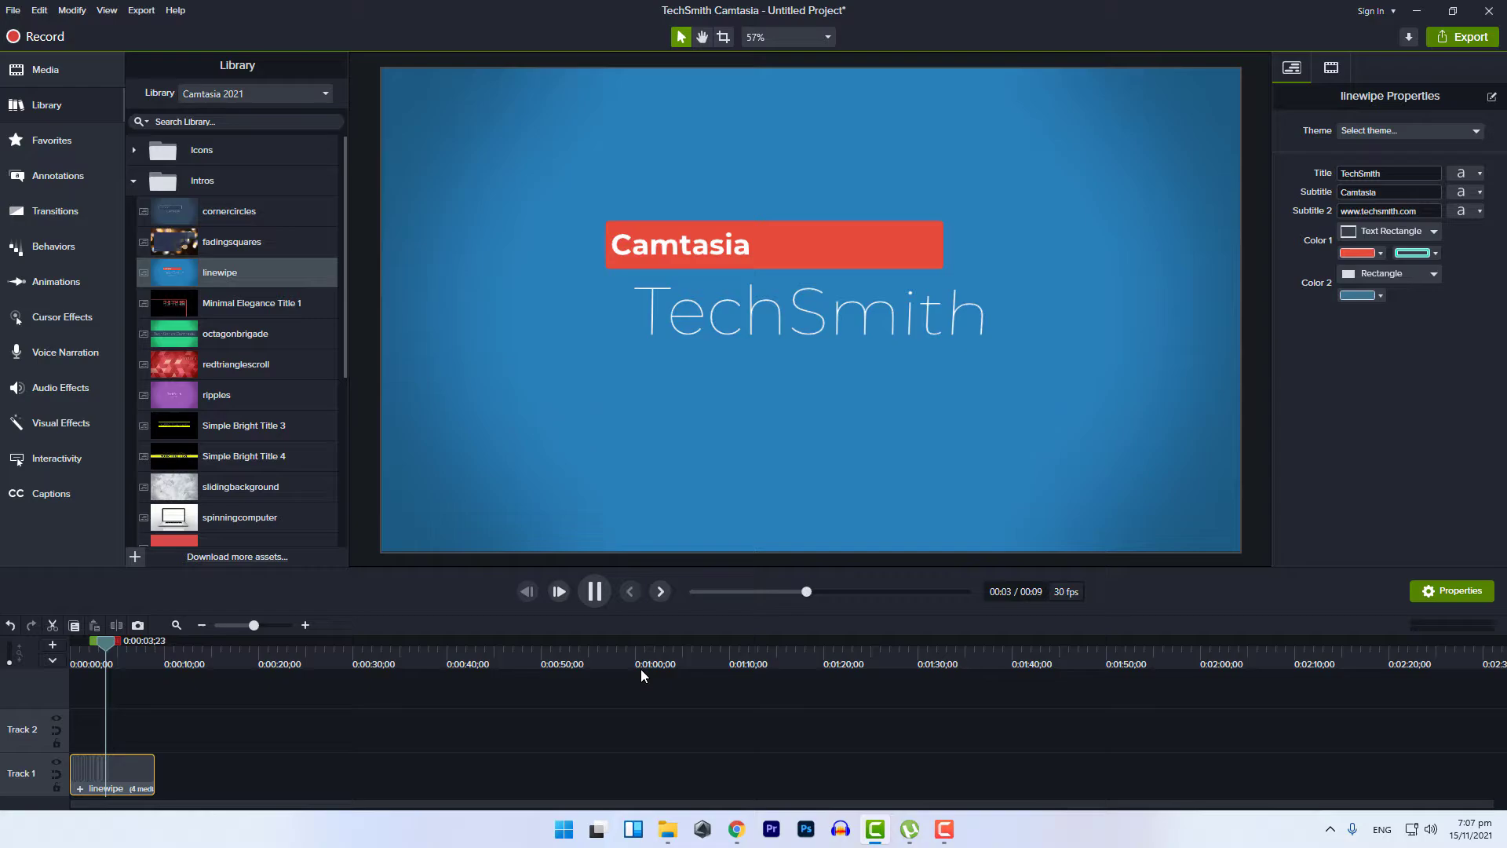
{"action": "left_click", "coordinate": [593, 601]}
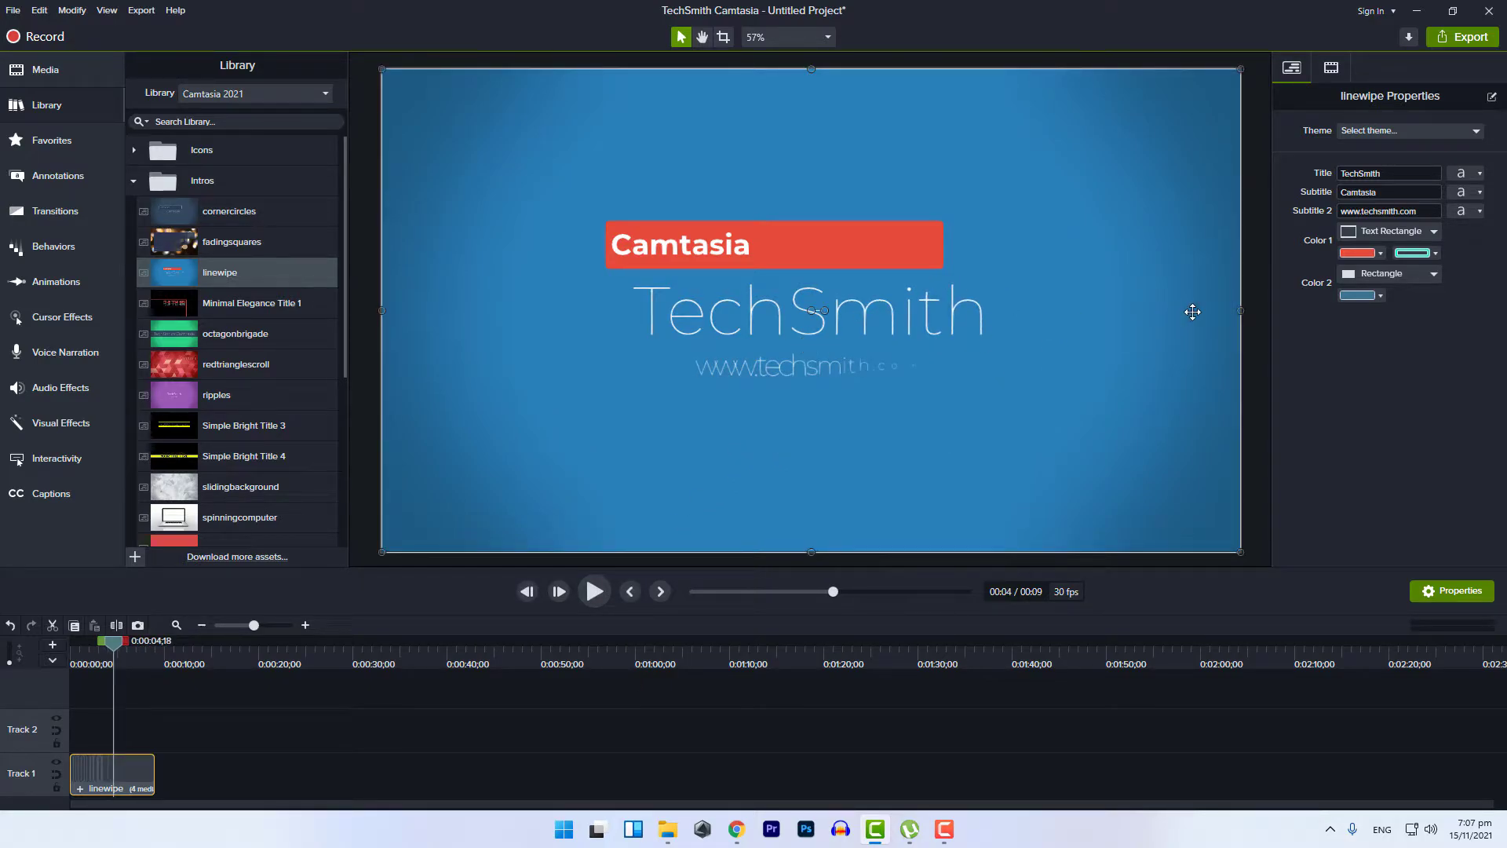
{"action": "left_click", "coordinate": [603, 598]}
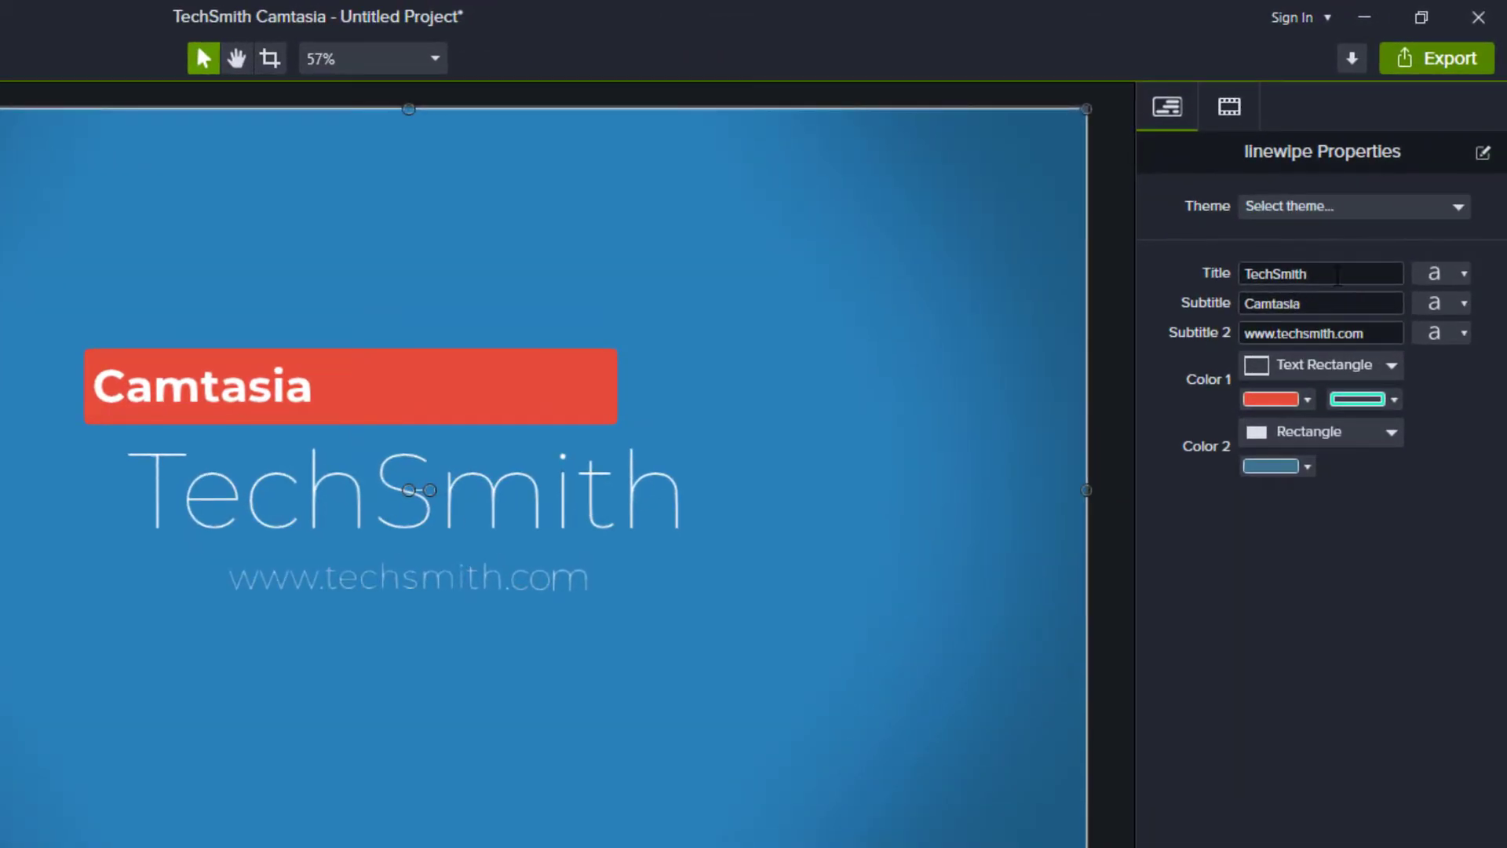
- Replace the linewipe intro's Title text with the channel owner's name in lowercase
{"action": "left_click", "coordinate": [1327, 275]}
{"action": "double_click", "coordinate": [1347, 269]}
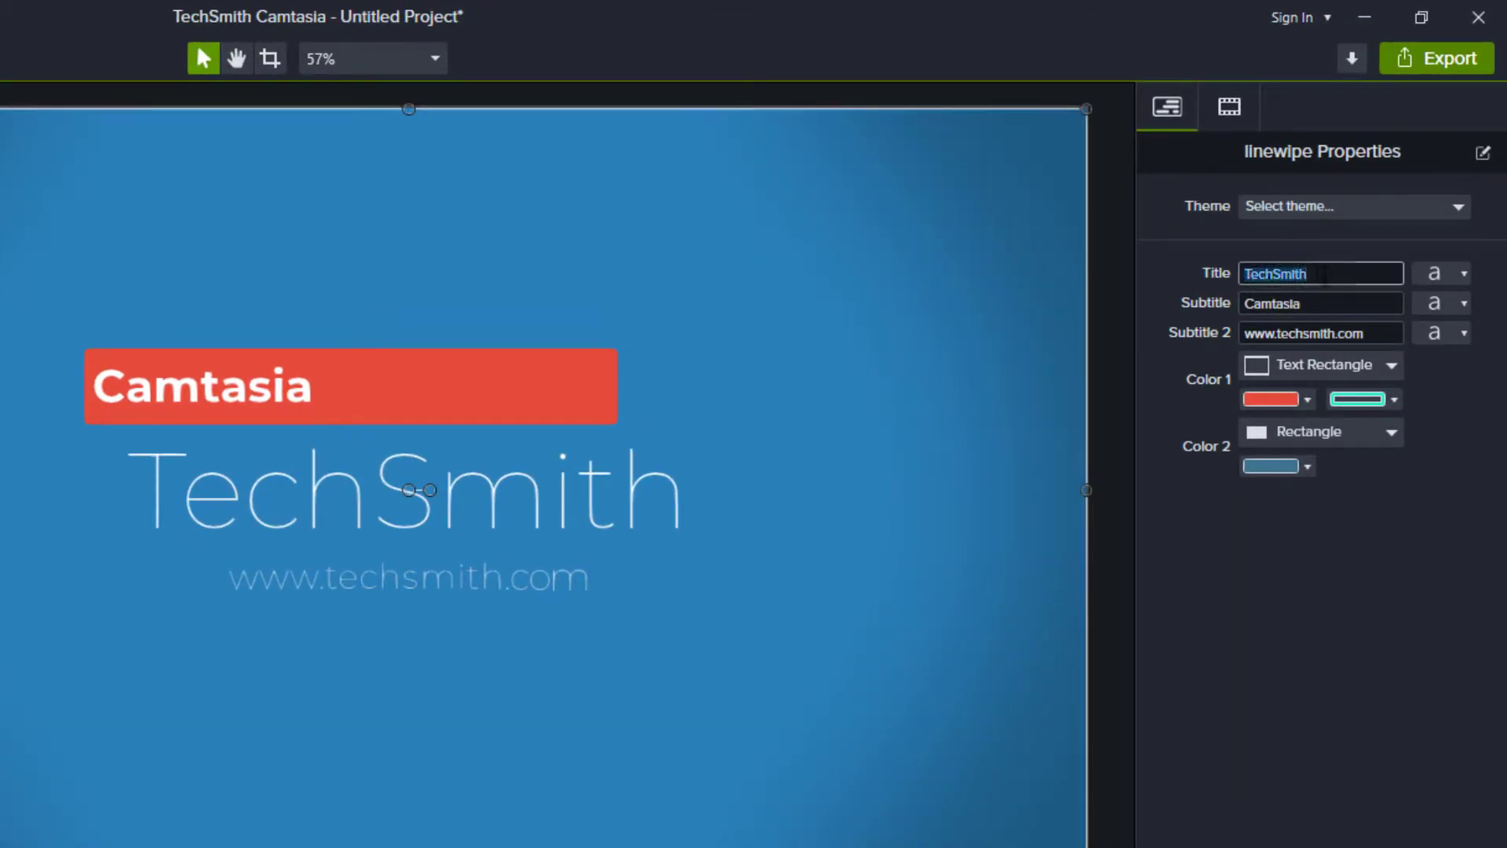
{"action": "type", "text": "no"}
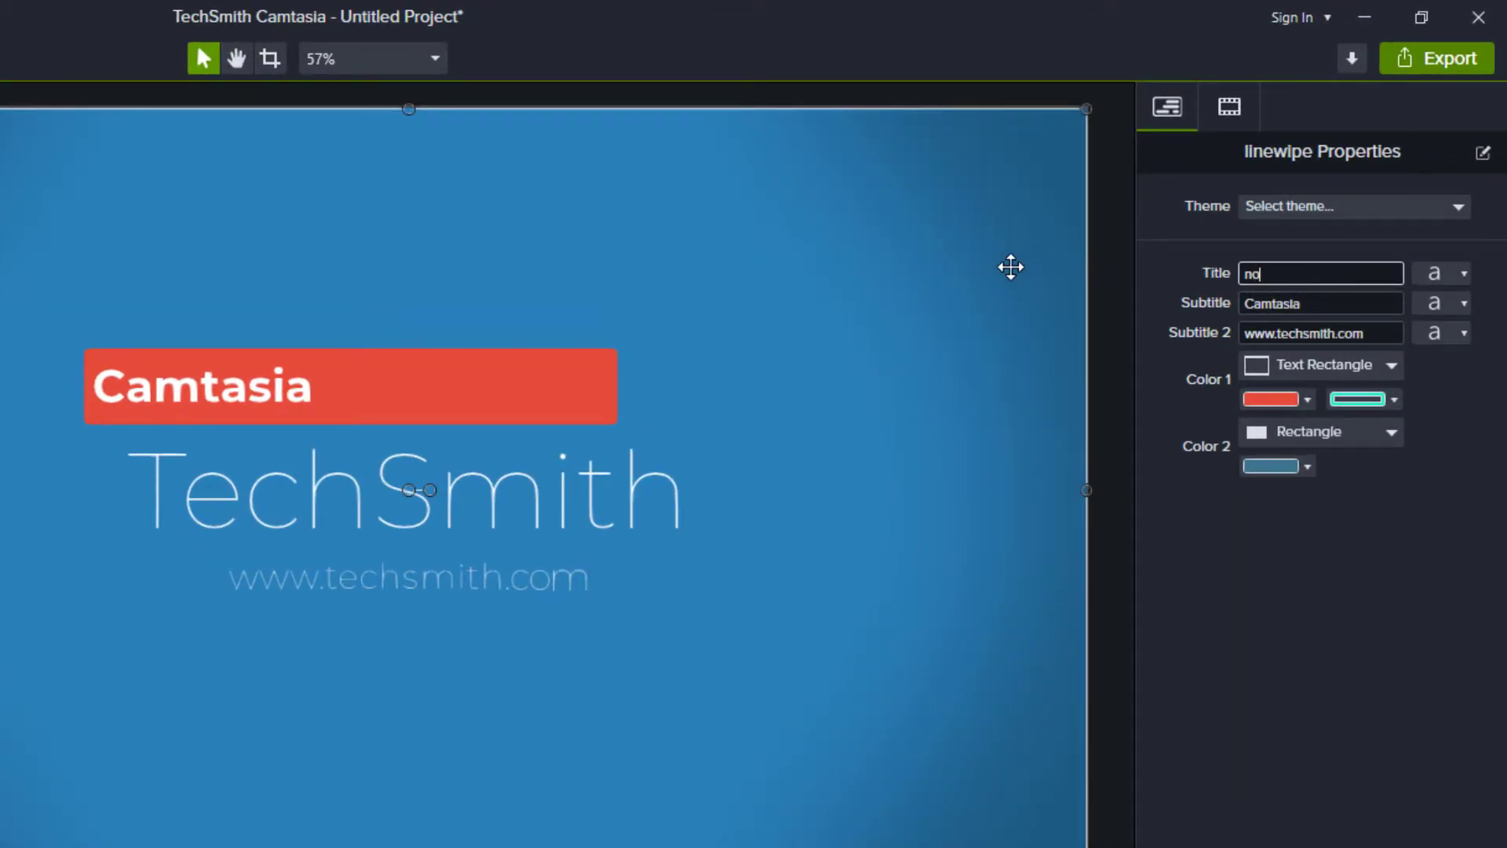
{"action": "type", "text": "man gujjar"}
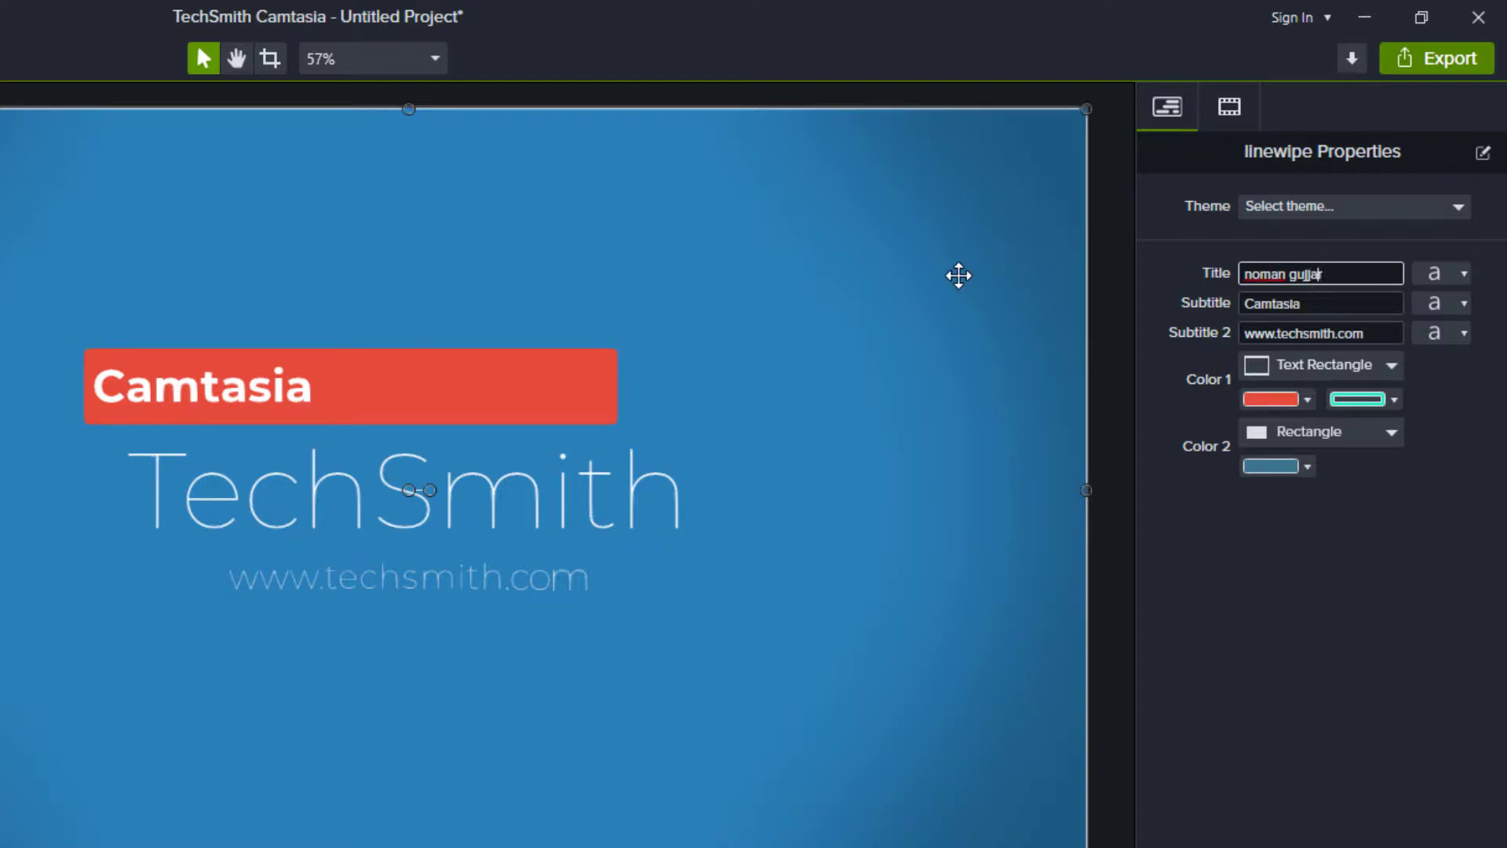
{"action": "key", "text": "Return"}
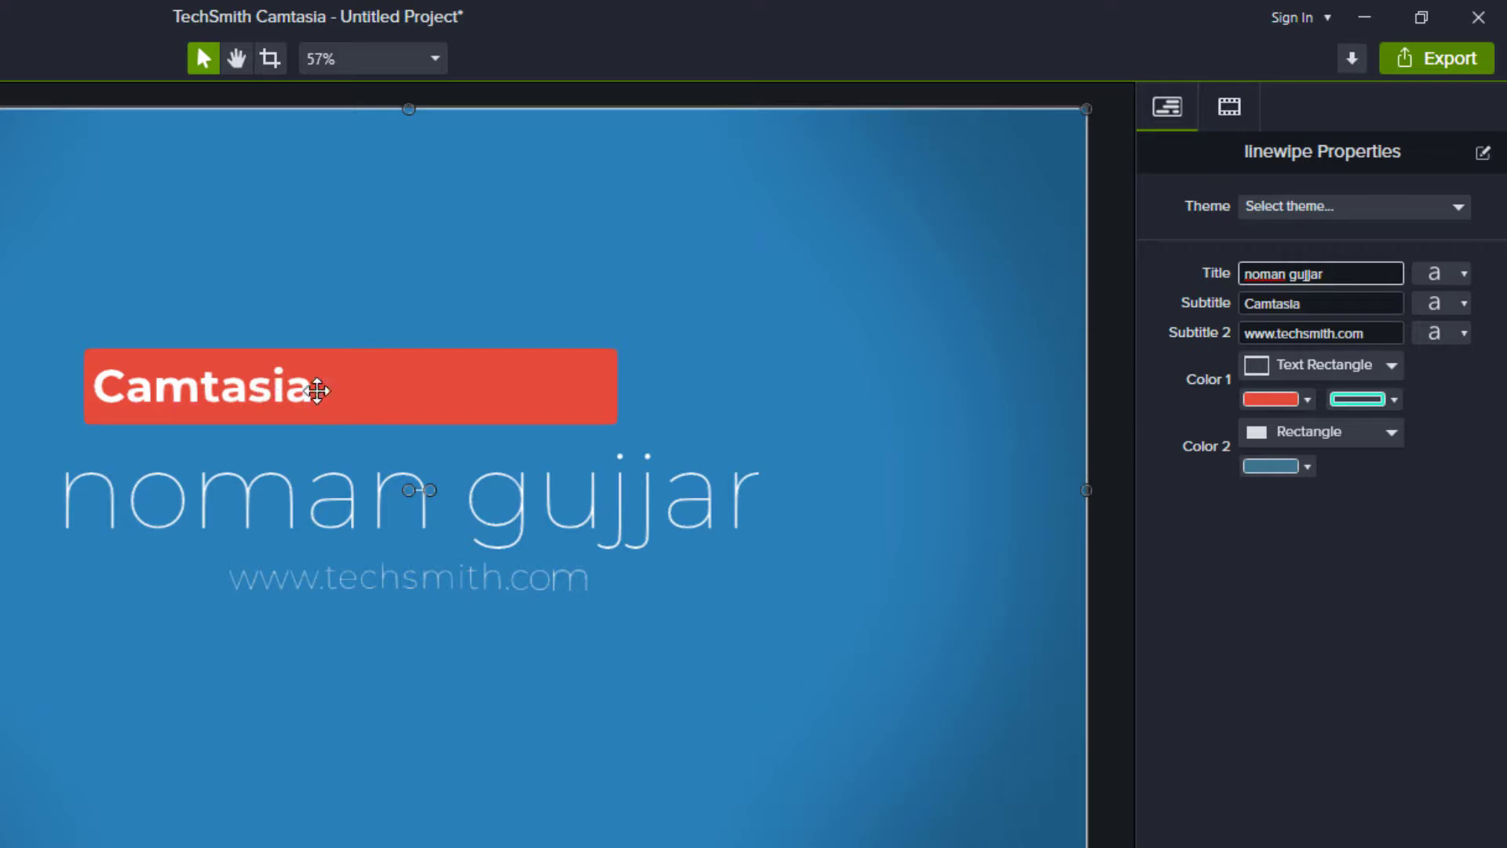
- Replace the linewipe intro's Subtitle text with "course"
{"action": "left_click", "coordinate": [1239, 311]}
{"action": "left_click_drag", "start_coordinate": [1240, 311], "coordinate": [1317, 312]}
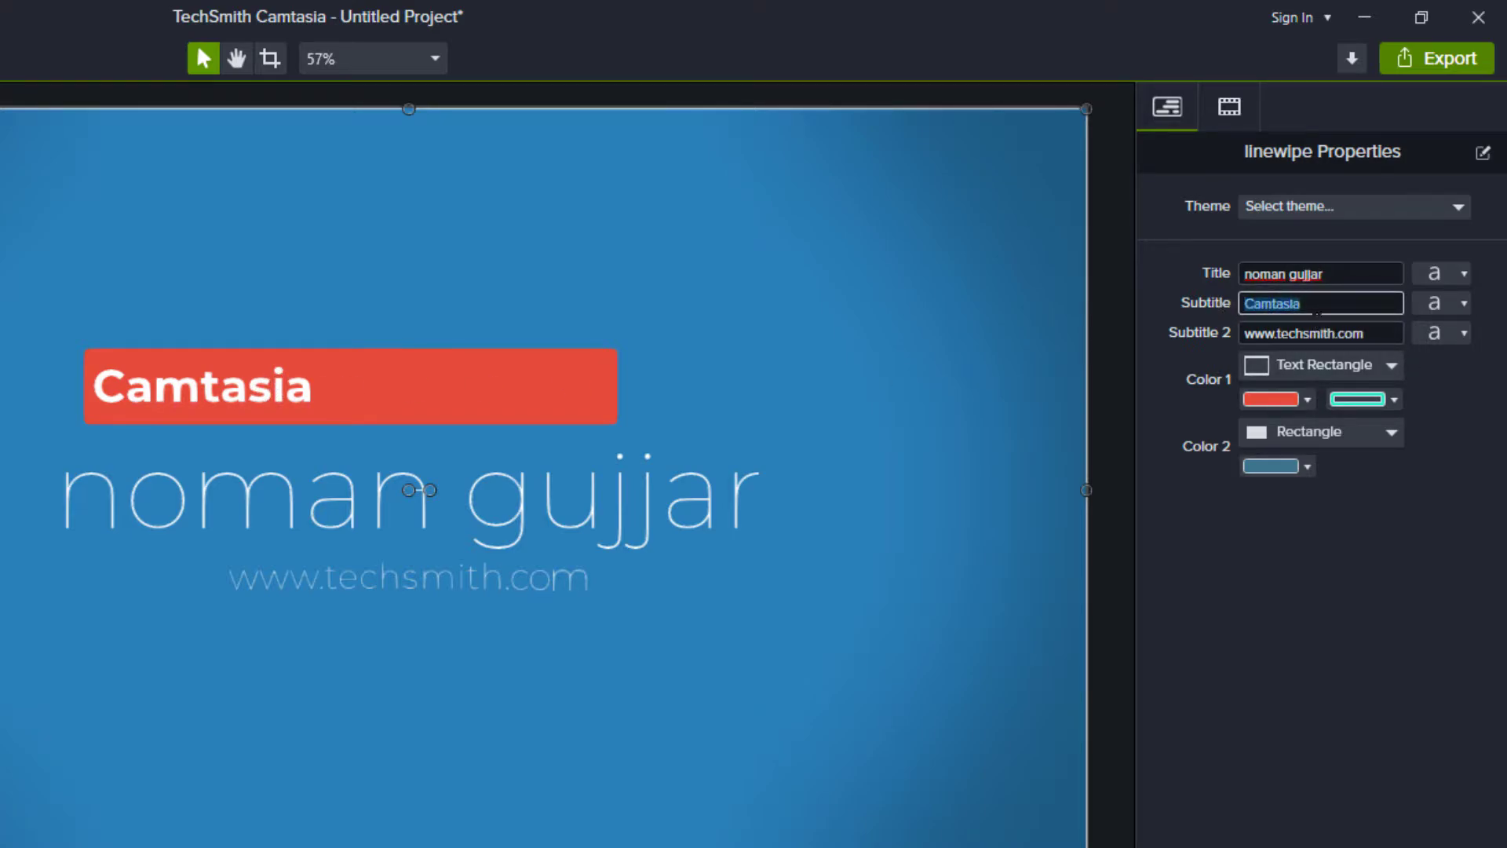
{"action": "type", "text": "dourse"}
{"action": "key", "text": "Return"}
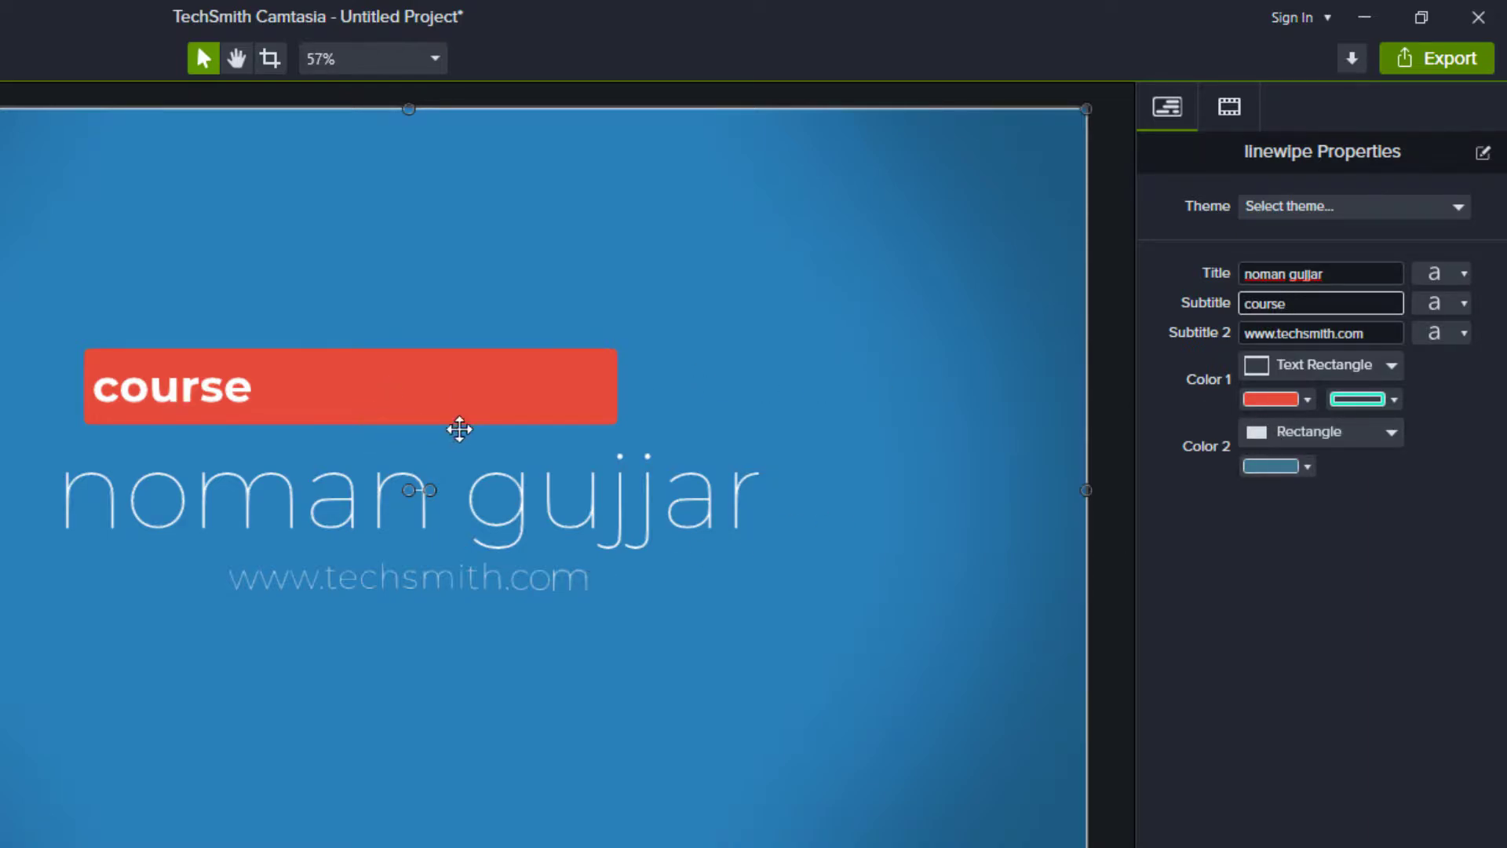
- Try blue, green and magenta fills for the linewipe intro's Color 1 text rectangle, settling on red #E63C40
{"action": "left_click", "coordinate": [1262, 400]}
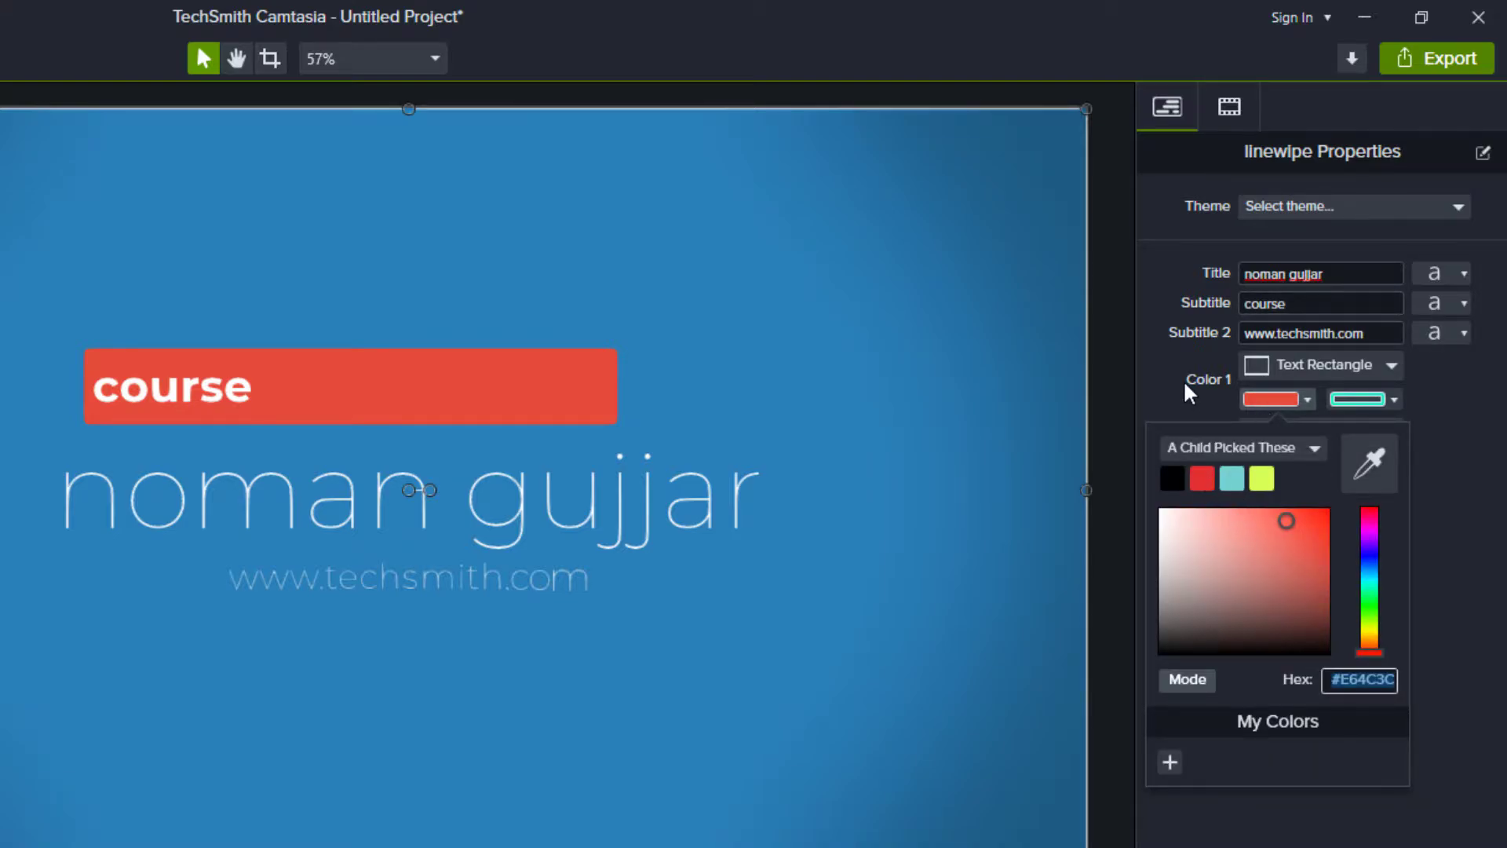
{"action": "left_click", "coordinate": [1367, 563]}
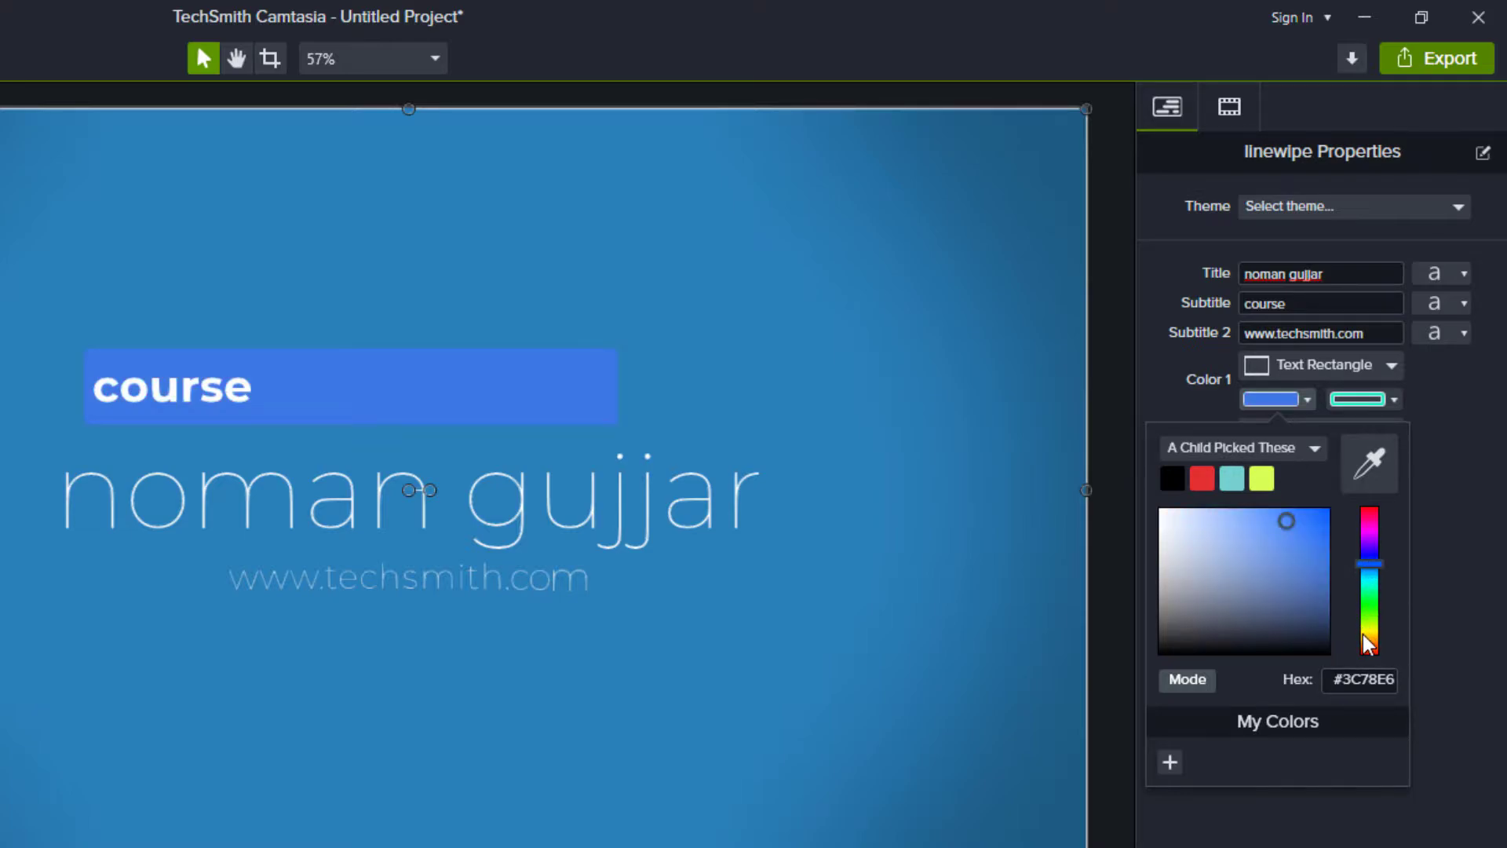
{"action": "left_click", "coordinate": [1370, 613]}
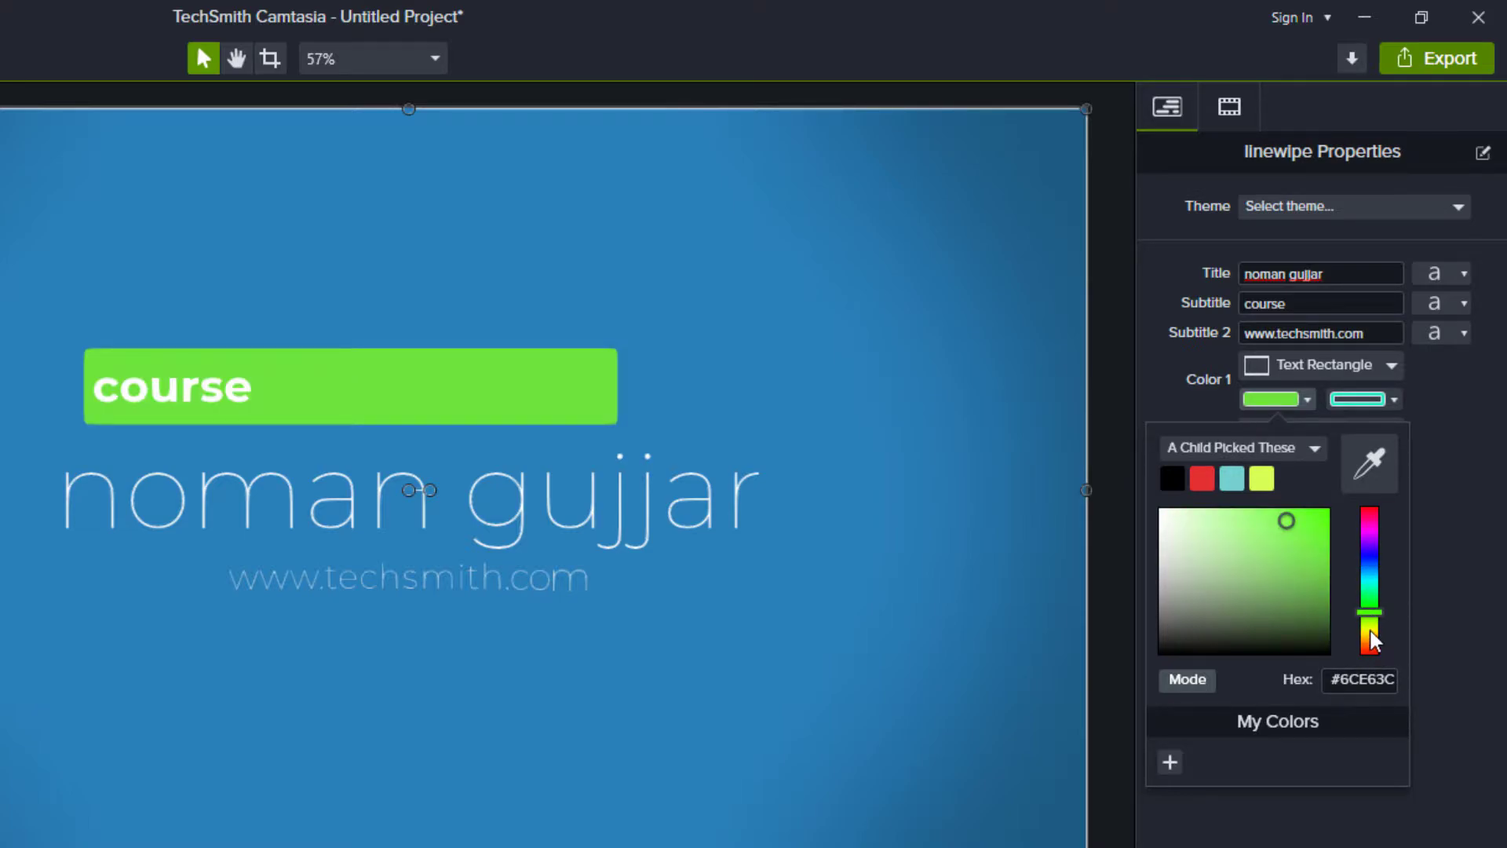
{"action": "left_click", "coordinate": [1372, 628]}
{"action": "left_click", "coordinate": [1370, 532]}
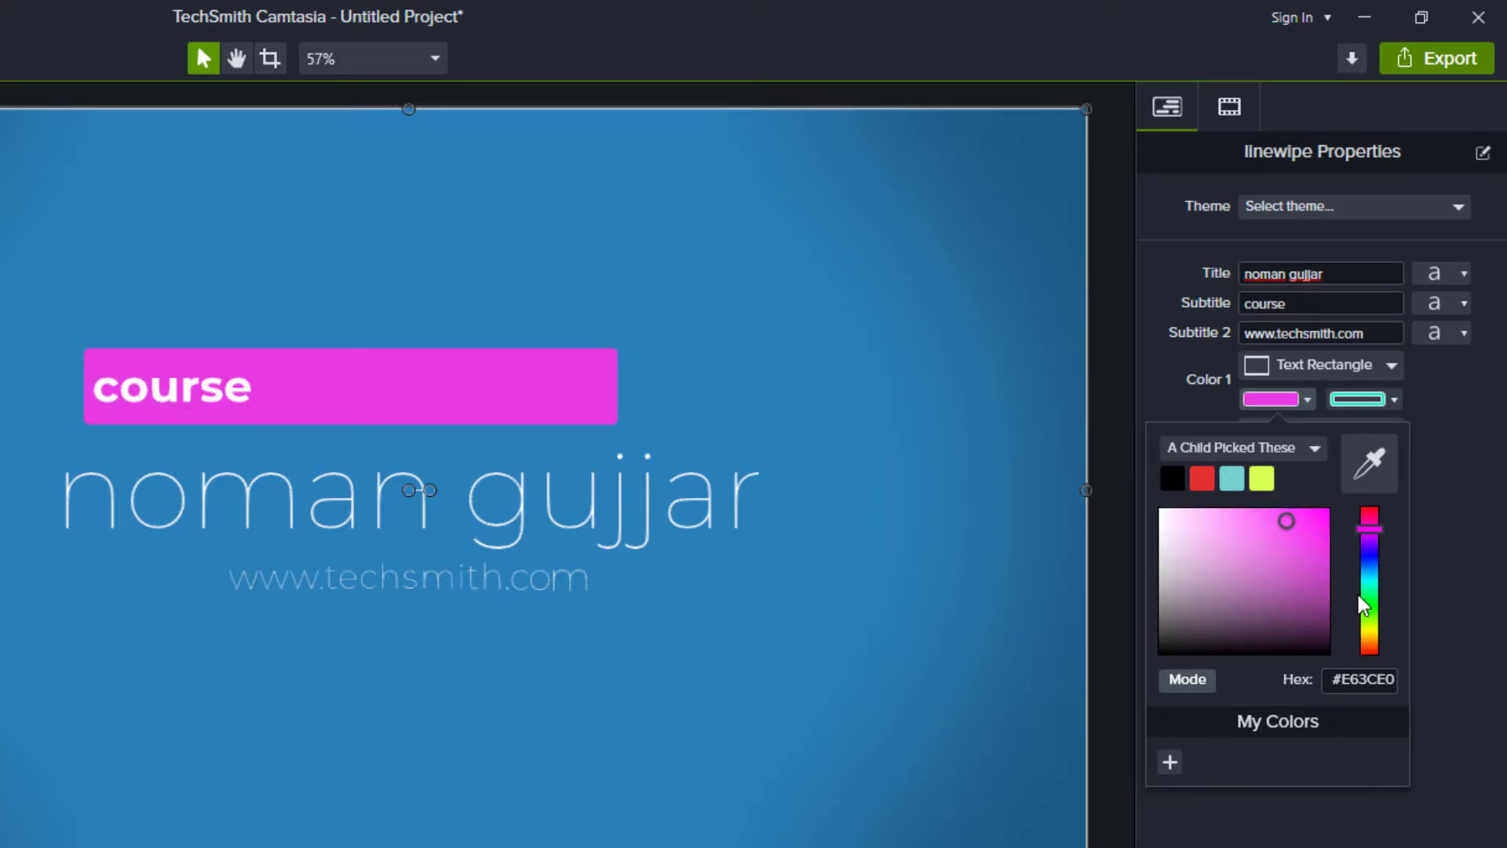
{"action": "left_click_drag", "start_coordinate": [1370, 524], "coordinate": [1376, 495]}
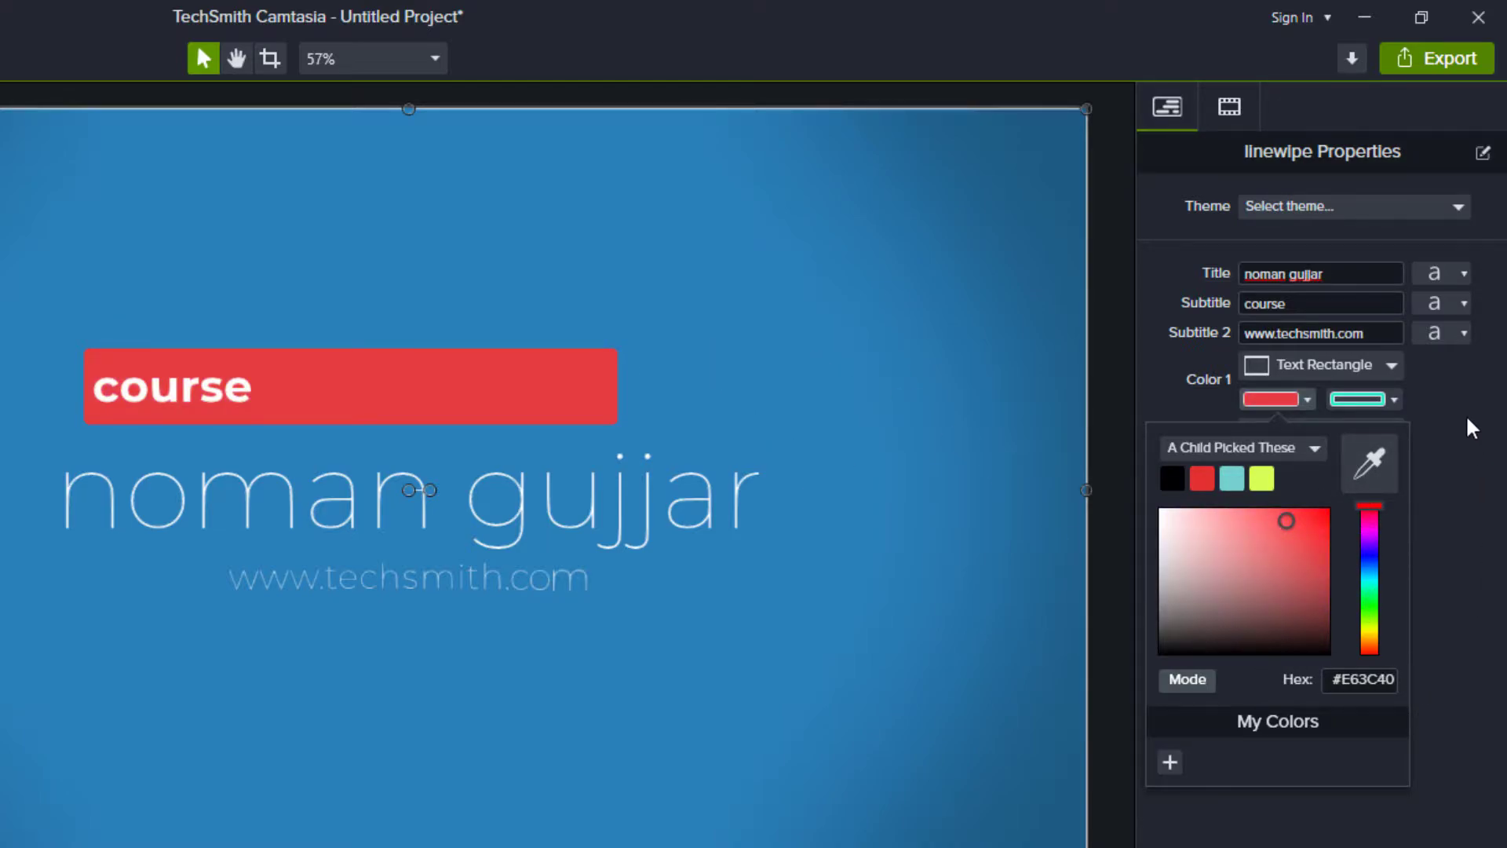
{"action": "left_click", "coordinate": [1428, 585]}
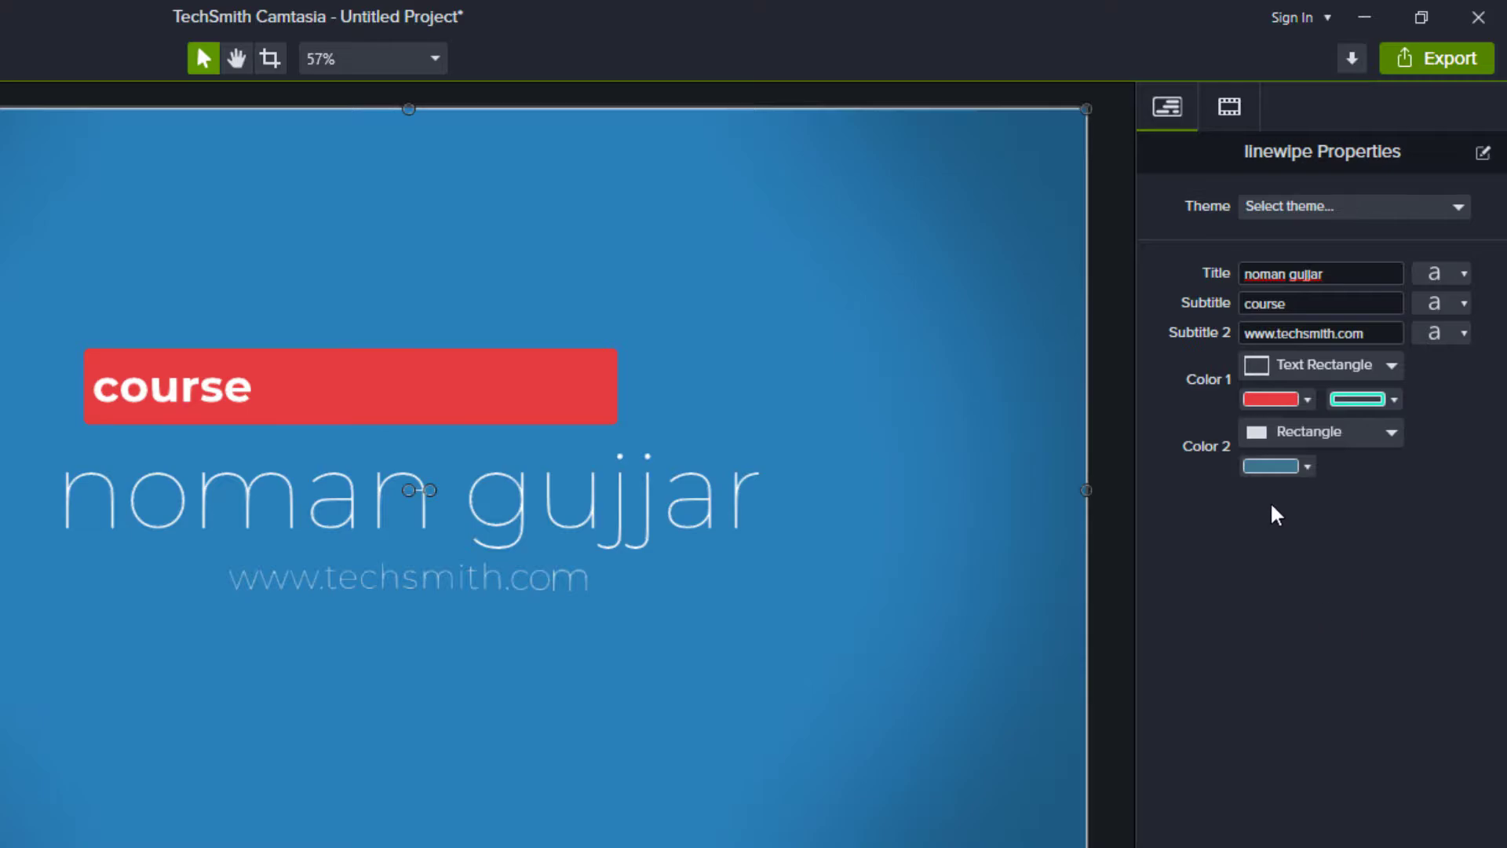
- Change the linewipe intro's Color 2 background rectangle to purple #893C8E
{"action": "left_click", "coordinate": [1260, 463]}
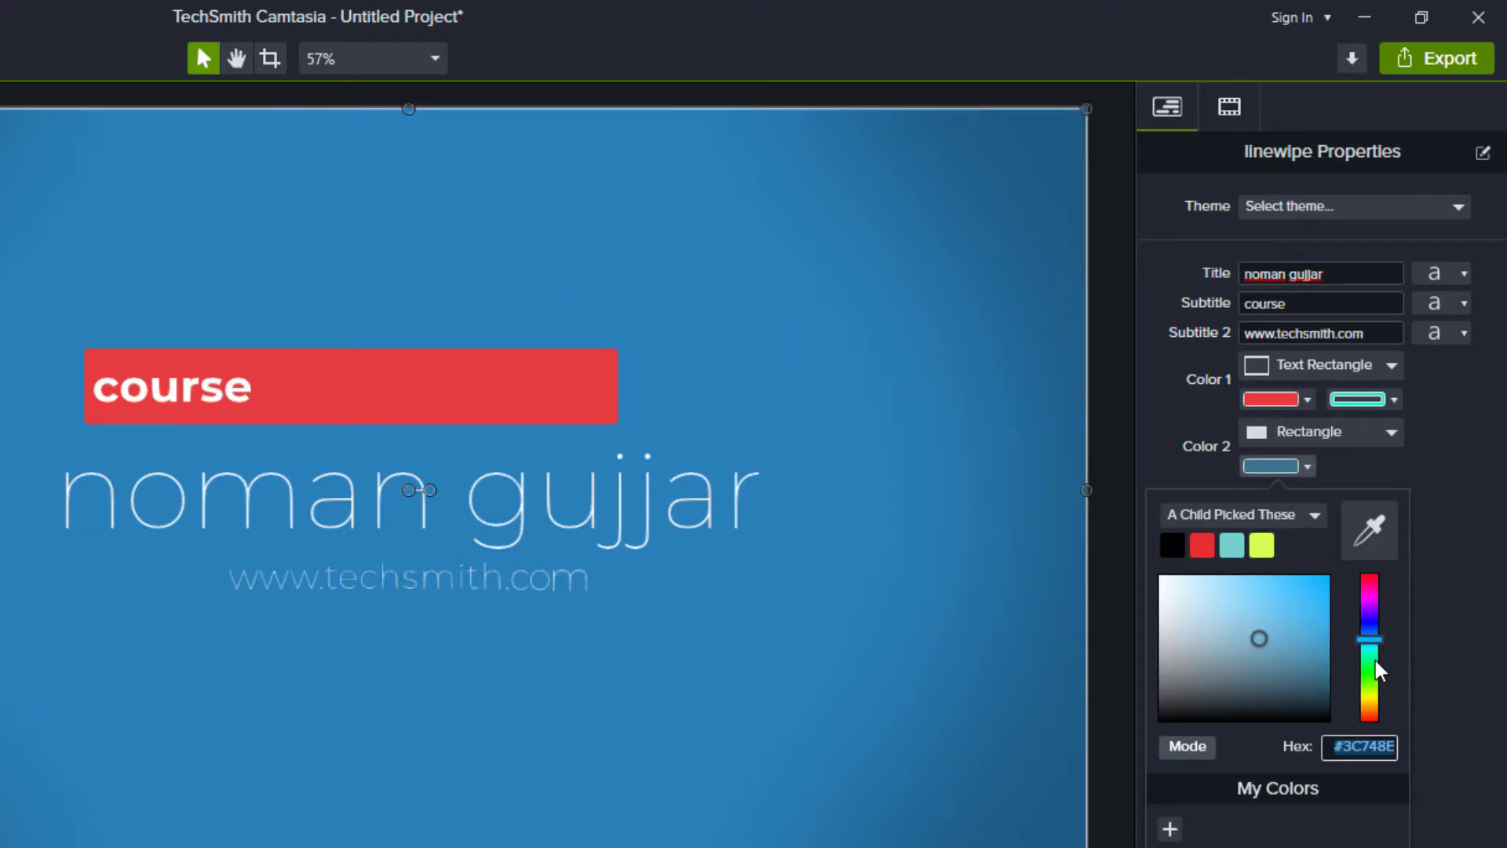
{"action": "left_click_drag", "start_coordinate": [1375, 661], "coordinate": [1368, 604]}
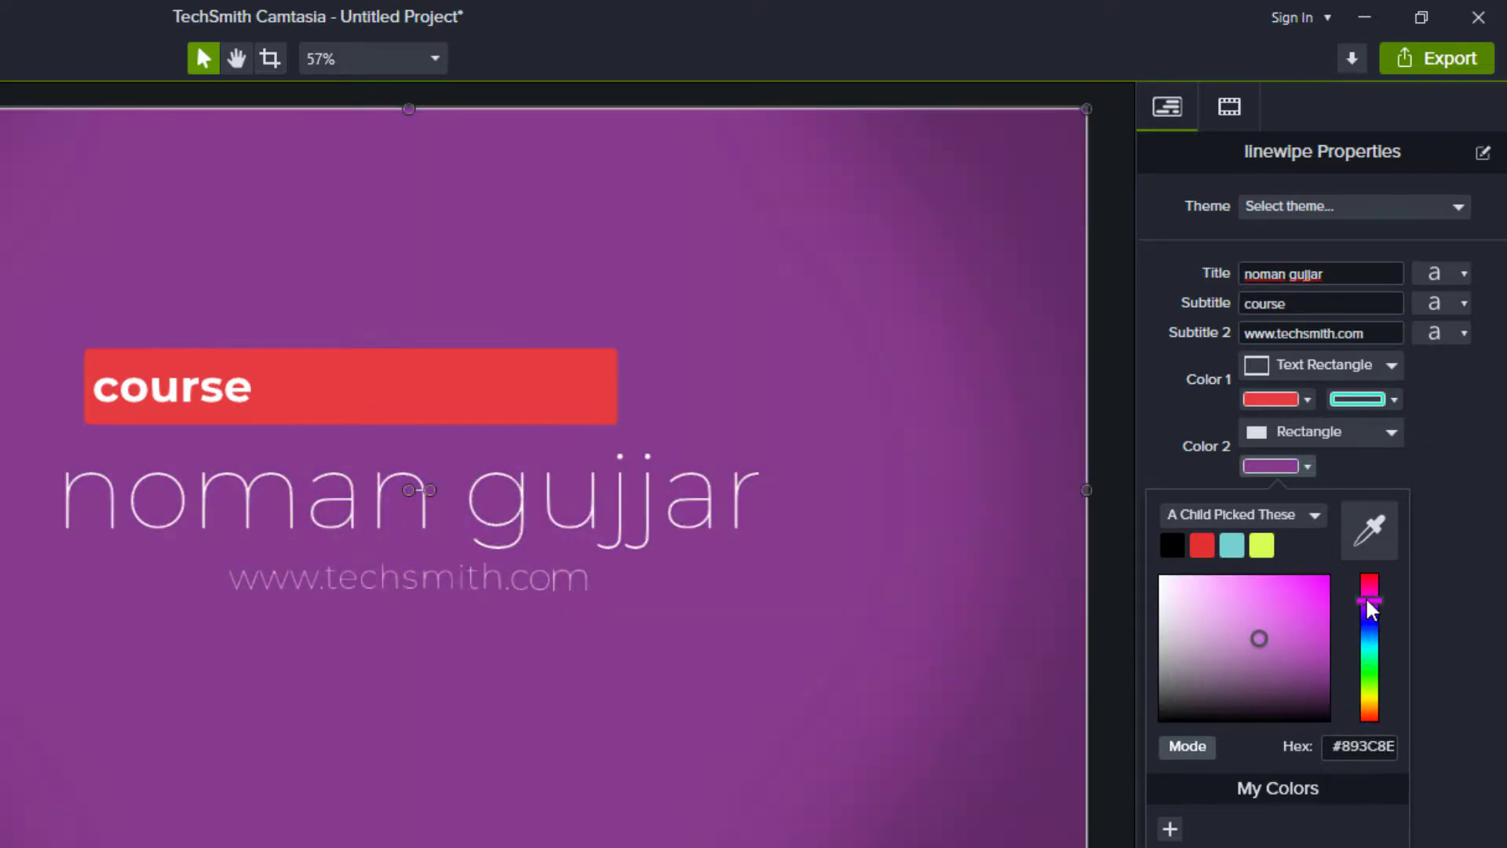
{"action": "left_click", "coordinate": [625, 824]}
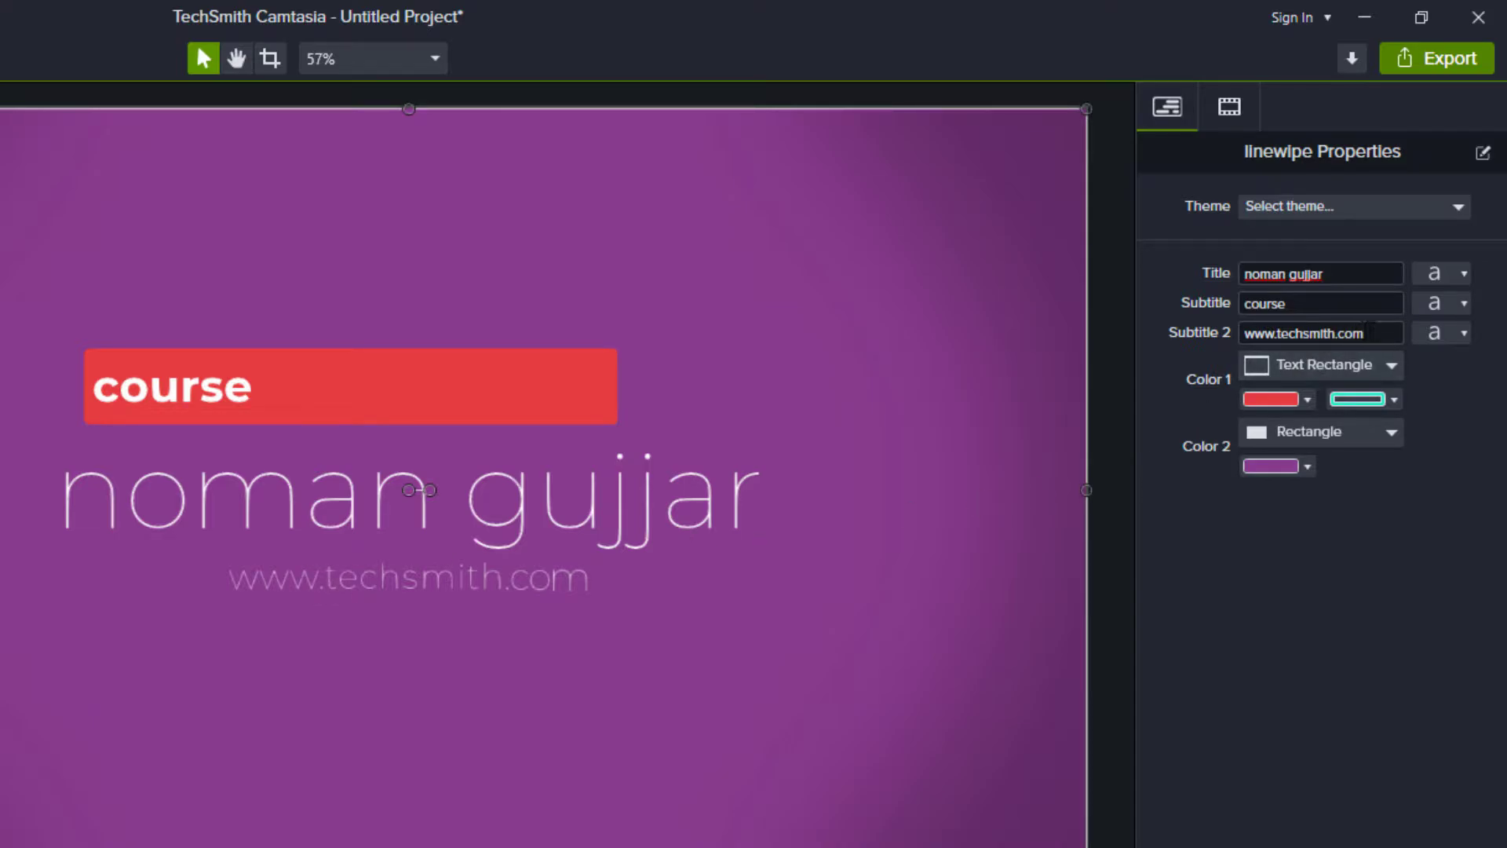
{"action": "left_click_drag", "start_coordinate": [1345, 334], "coordinate": [1301, 342]}
{"action": "left_click", "coordinate": [1323, 337]}
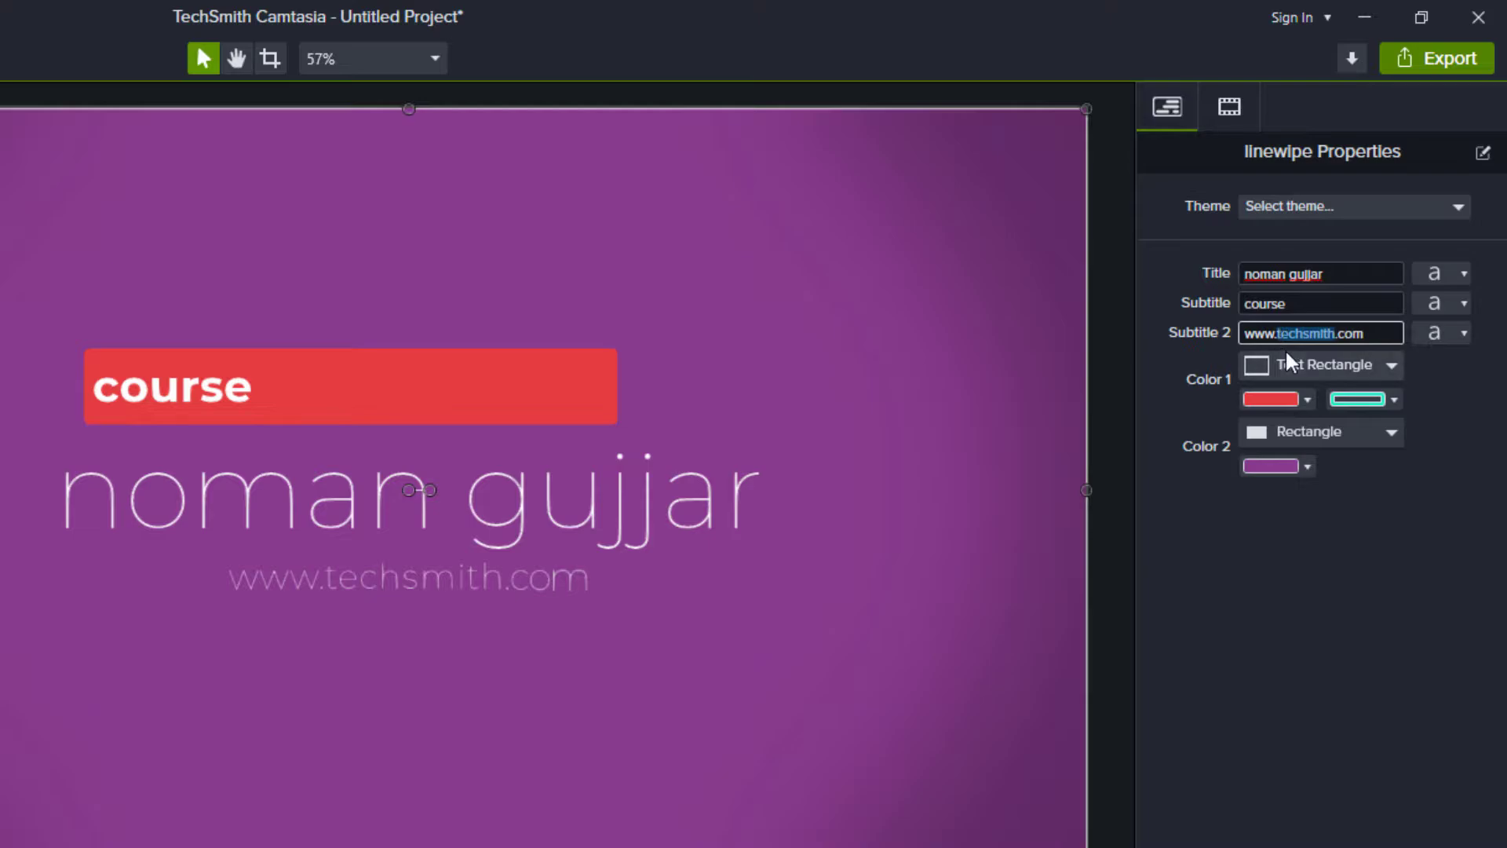
{"action": "type", "text": "noman"}
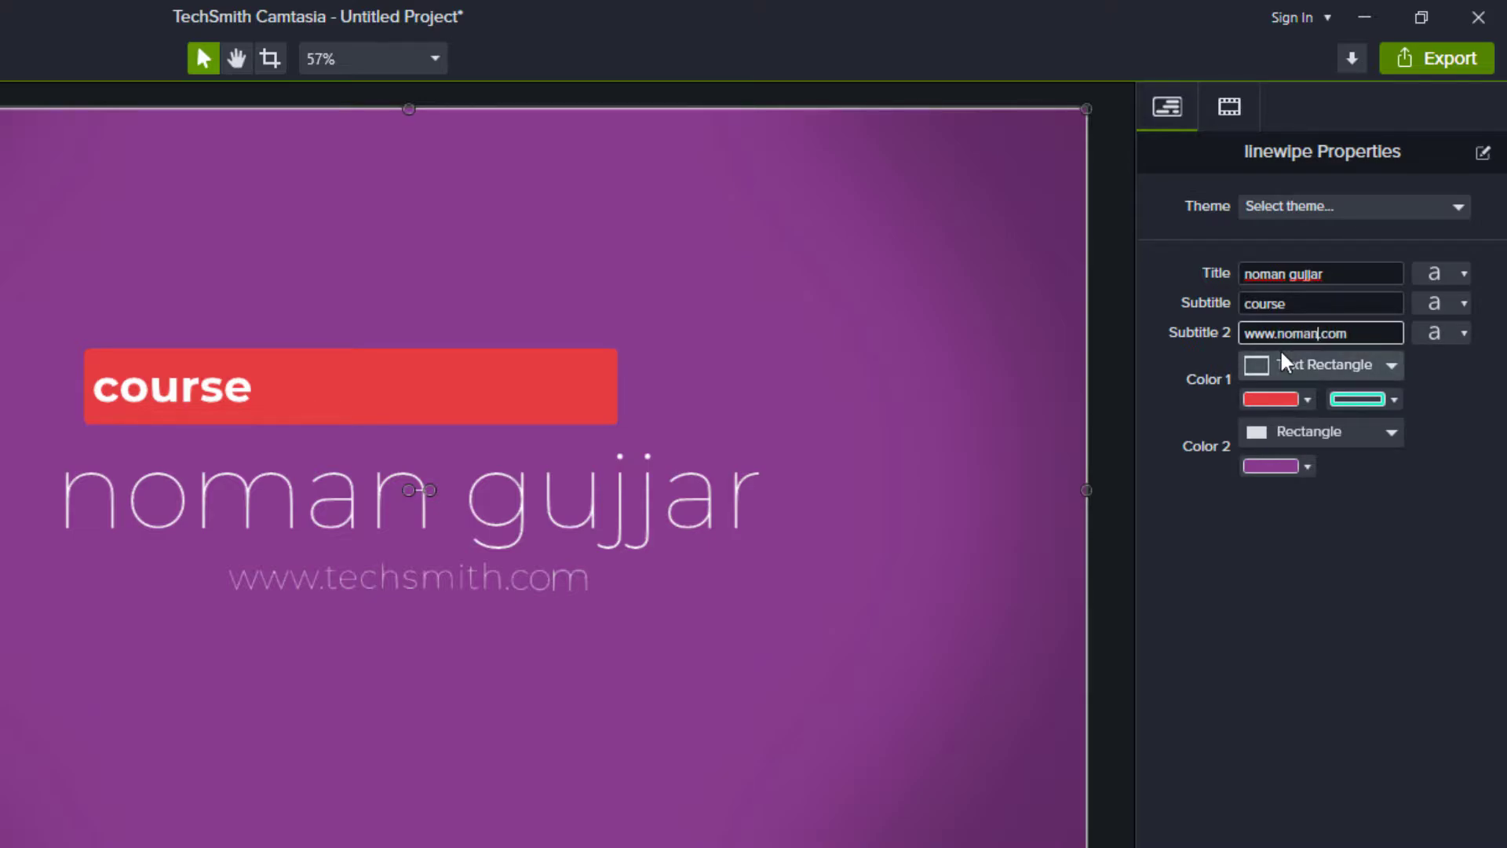
{"action": "type", "text": "apk"}
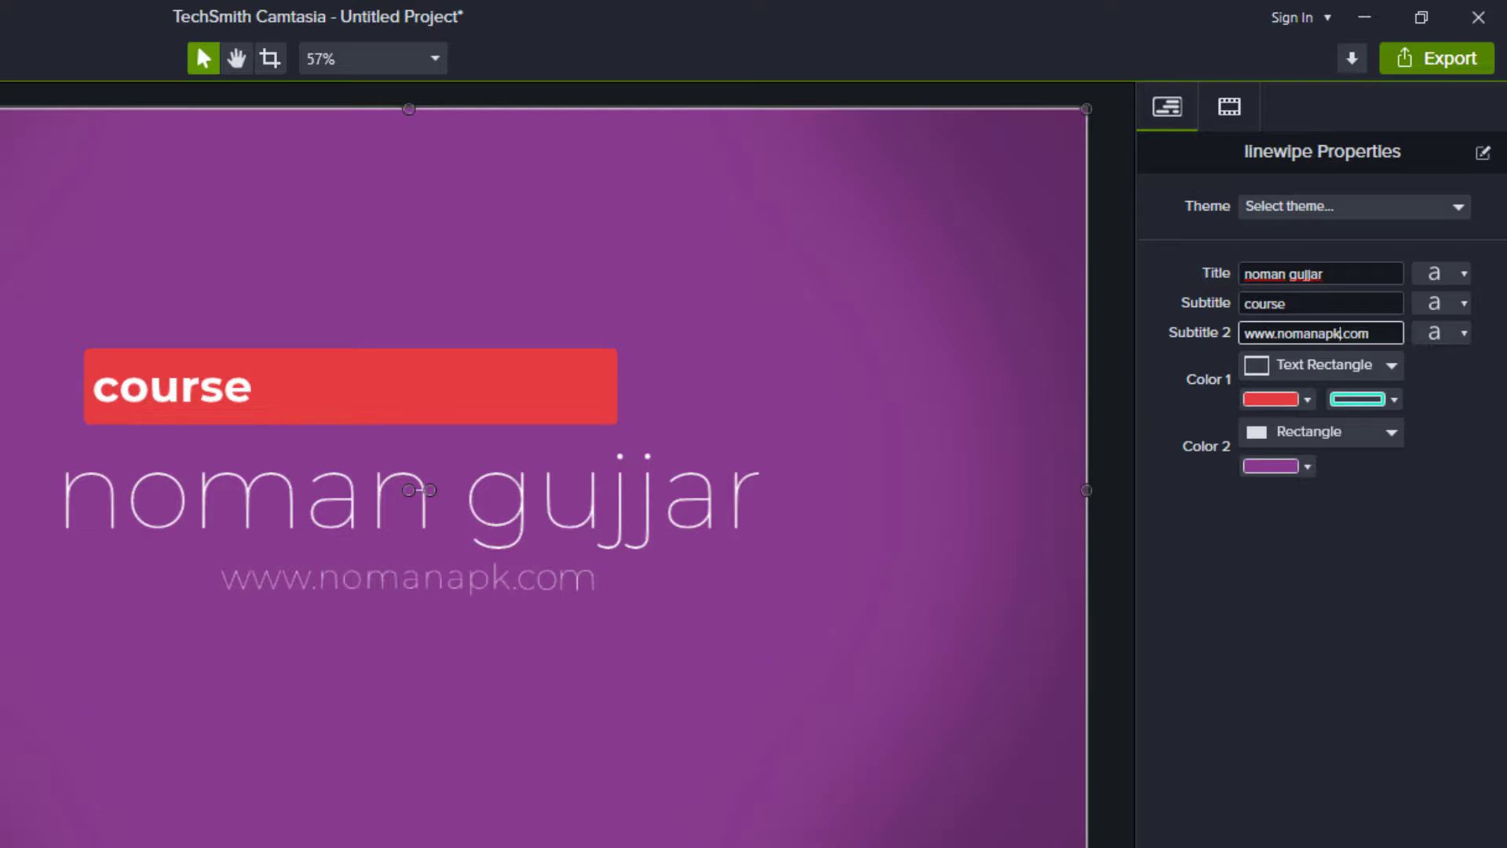
{"action": "left_click", "coordinate": [1443, 700]}
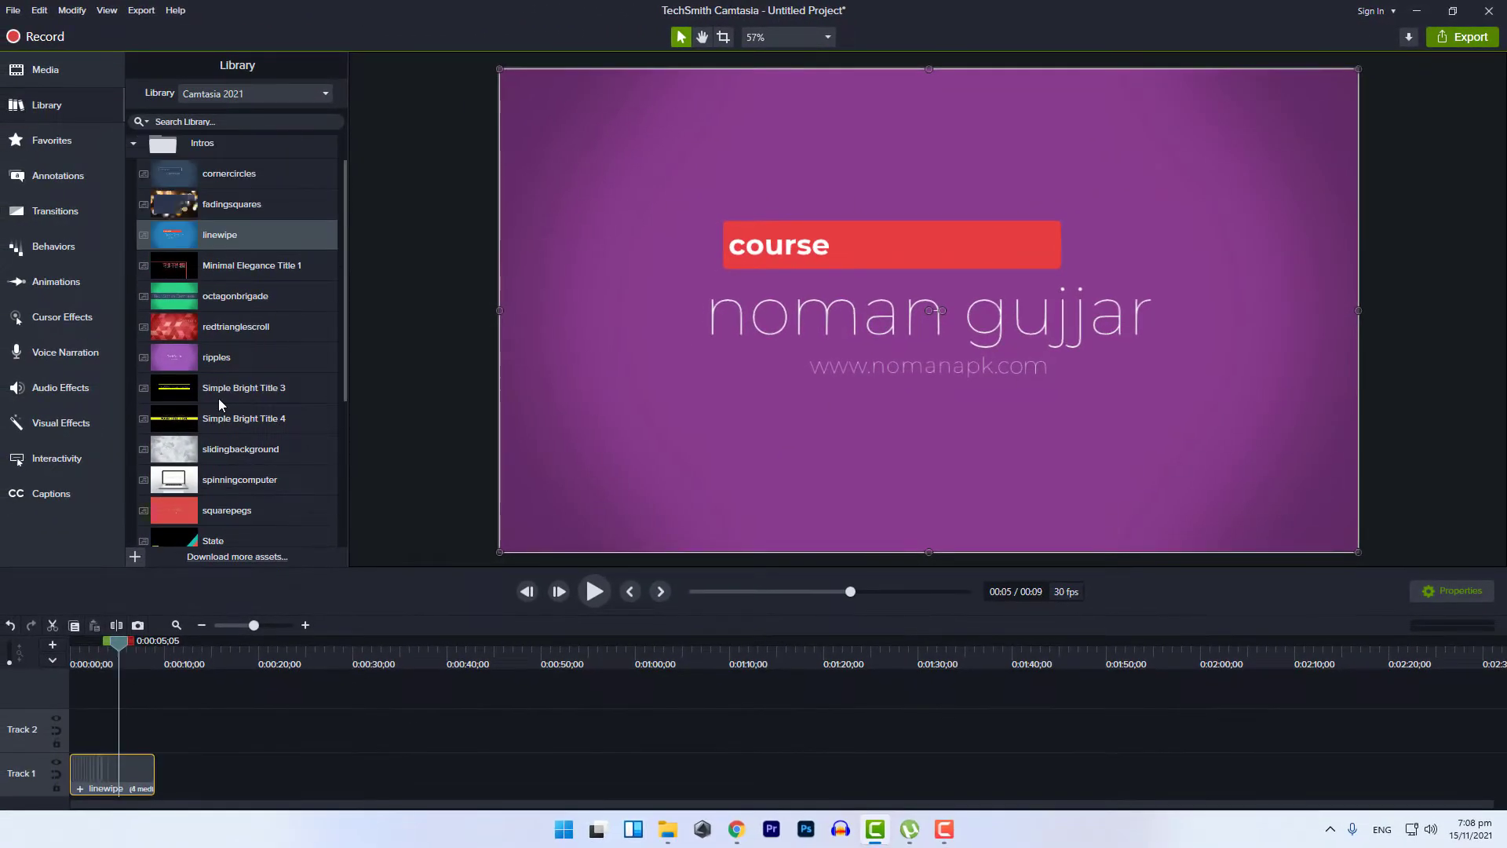
- Look through the other intro templates in the Library and collapse the Intros folder
{"action": "scroll", "coordinate": [226, 420], "scroll_direction": "down", "scroll_amount": 3}
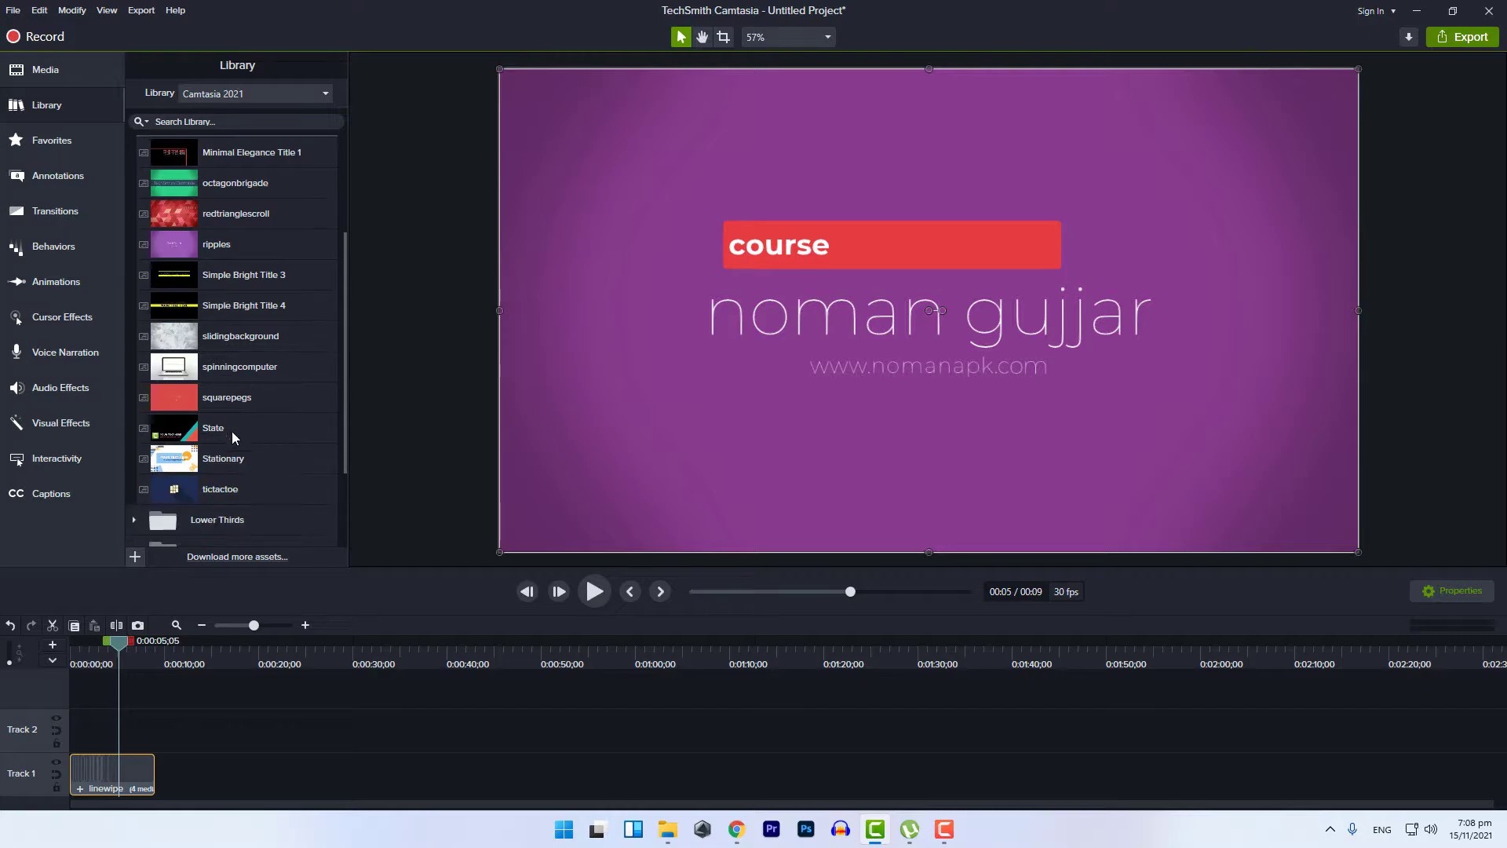
{"action": "scroll", "coordinate": [226, 526], "scroll_direction": "up", "scroll_amount": 1}
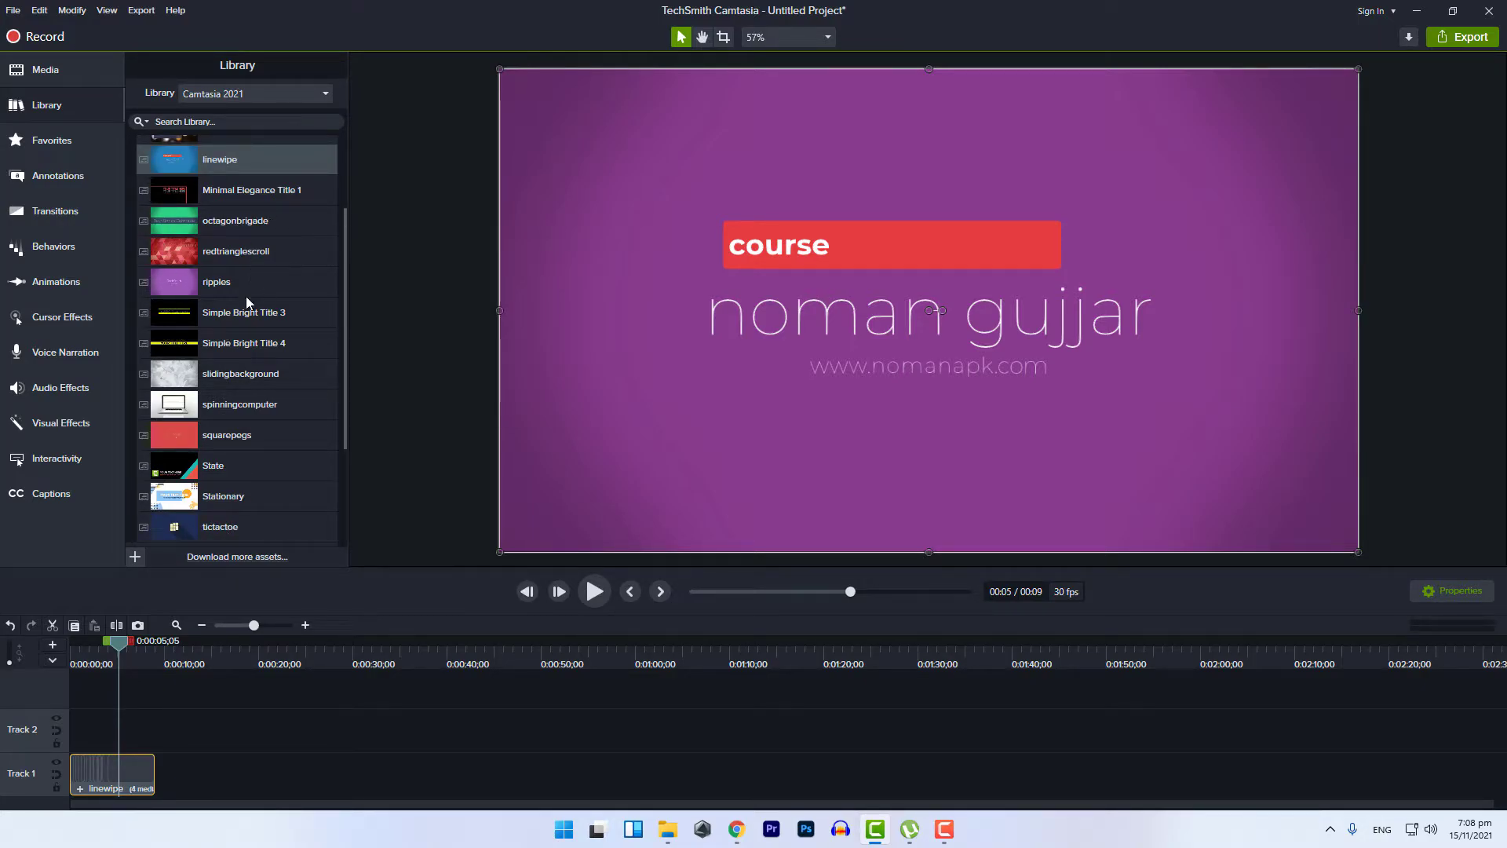
{"action": "scroll", "coordinate": [256, 343], "scroll_direction": "up", "scroll_amount": 4}
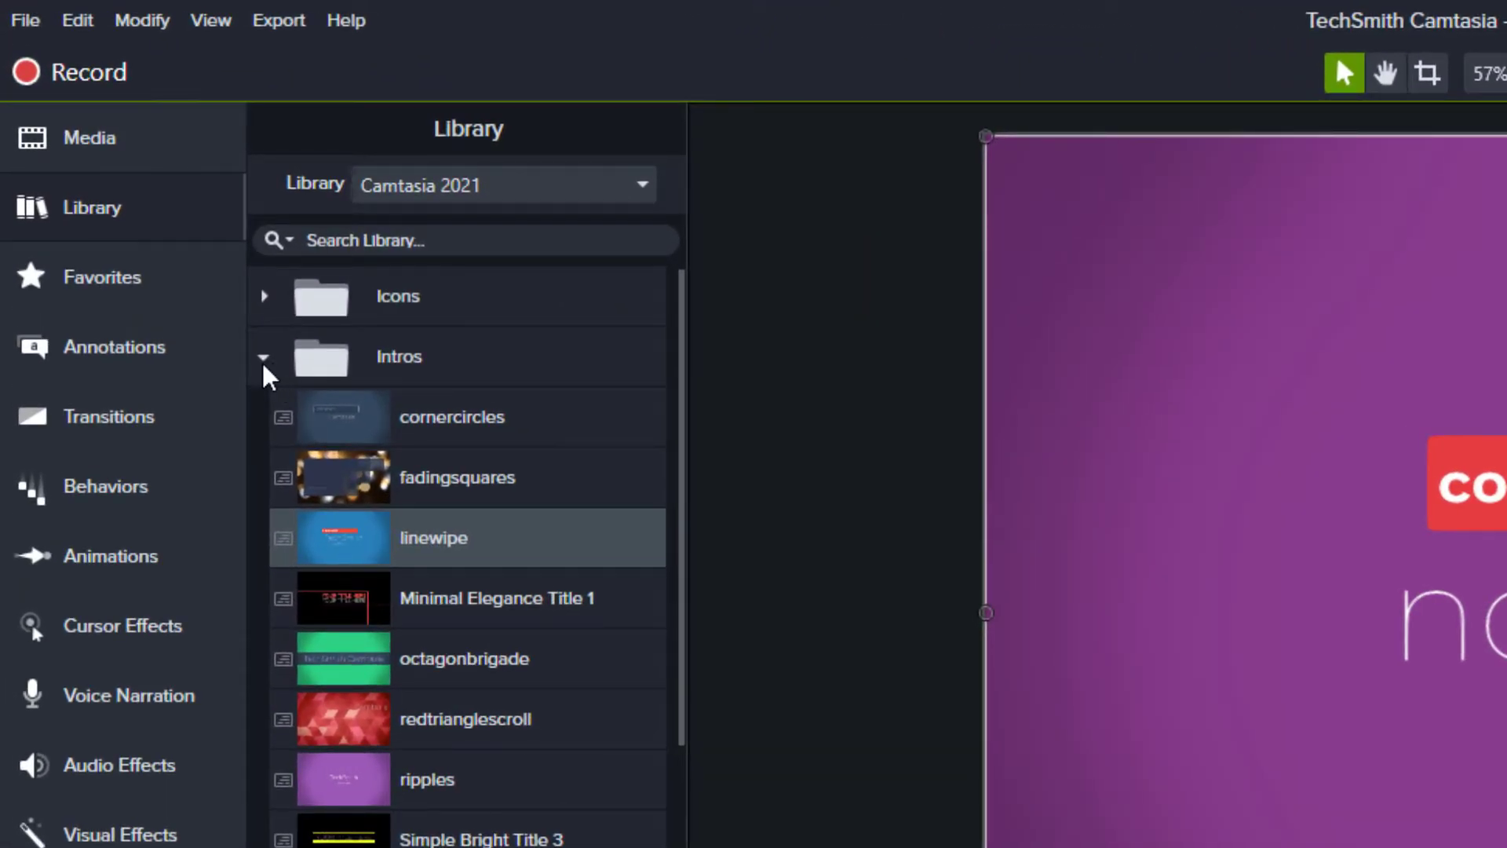
{"action": "left_click", "coordinate": [264, 357]}
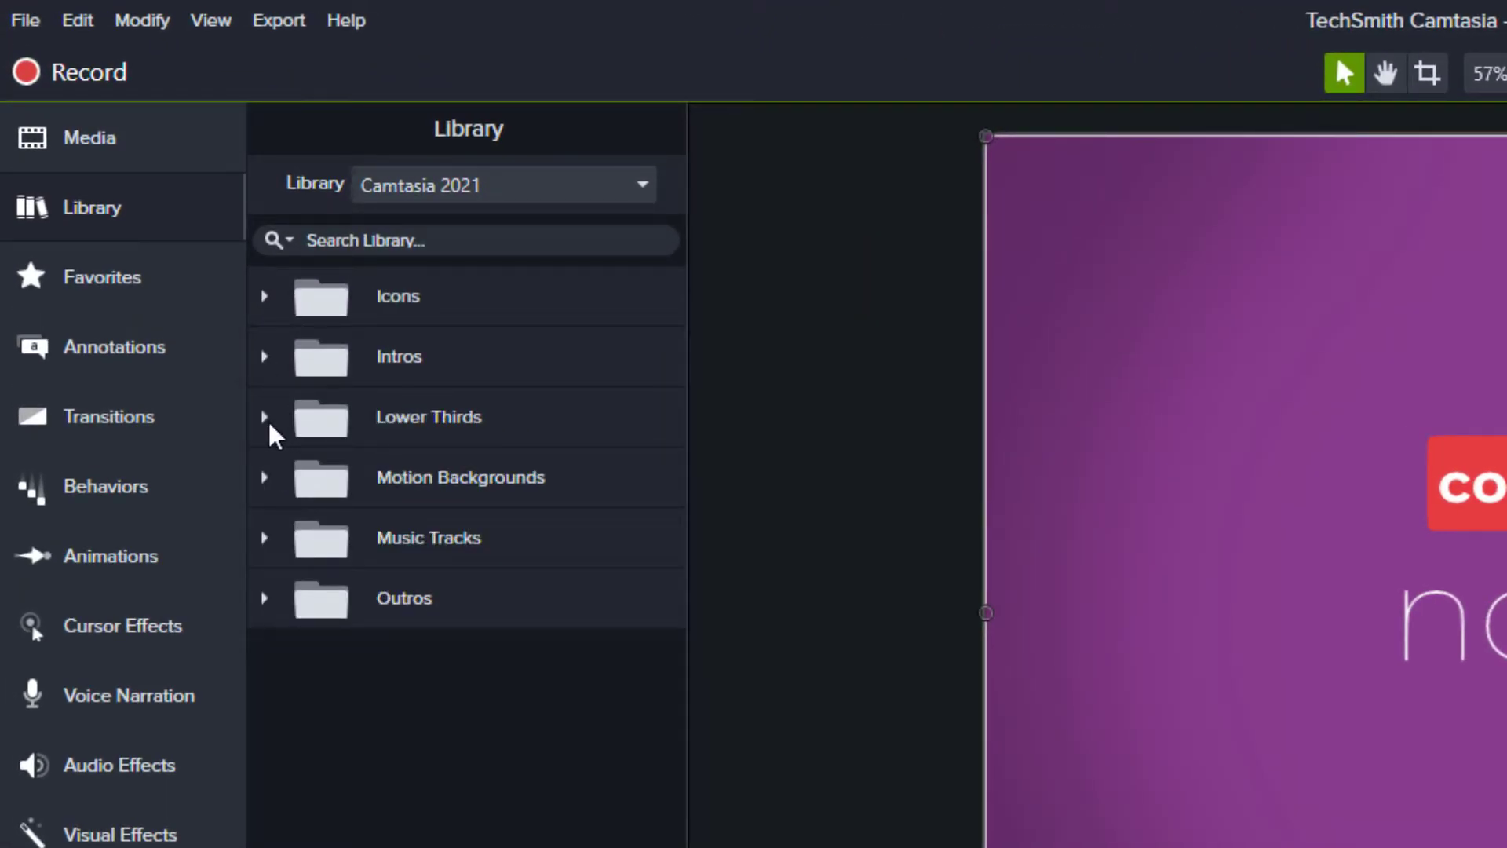
- Add the Assist lower third from the Lower Thirds folder to Track 1 at about 21 seconds and preview its animation
{"action": "left_click", "coordinate": [264, 417]}
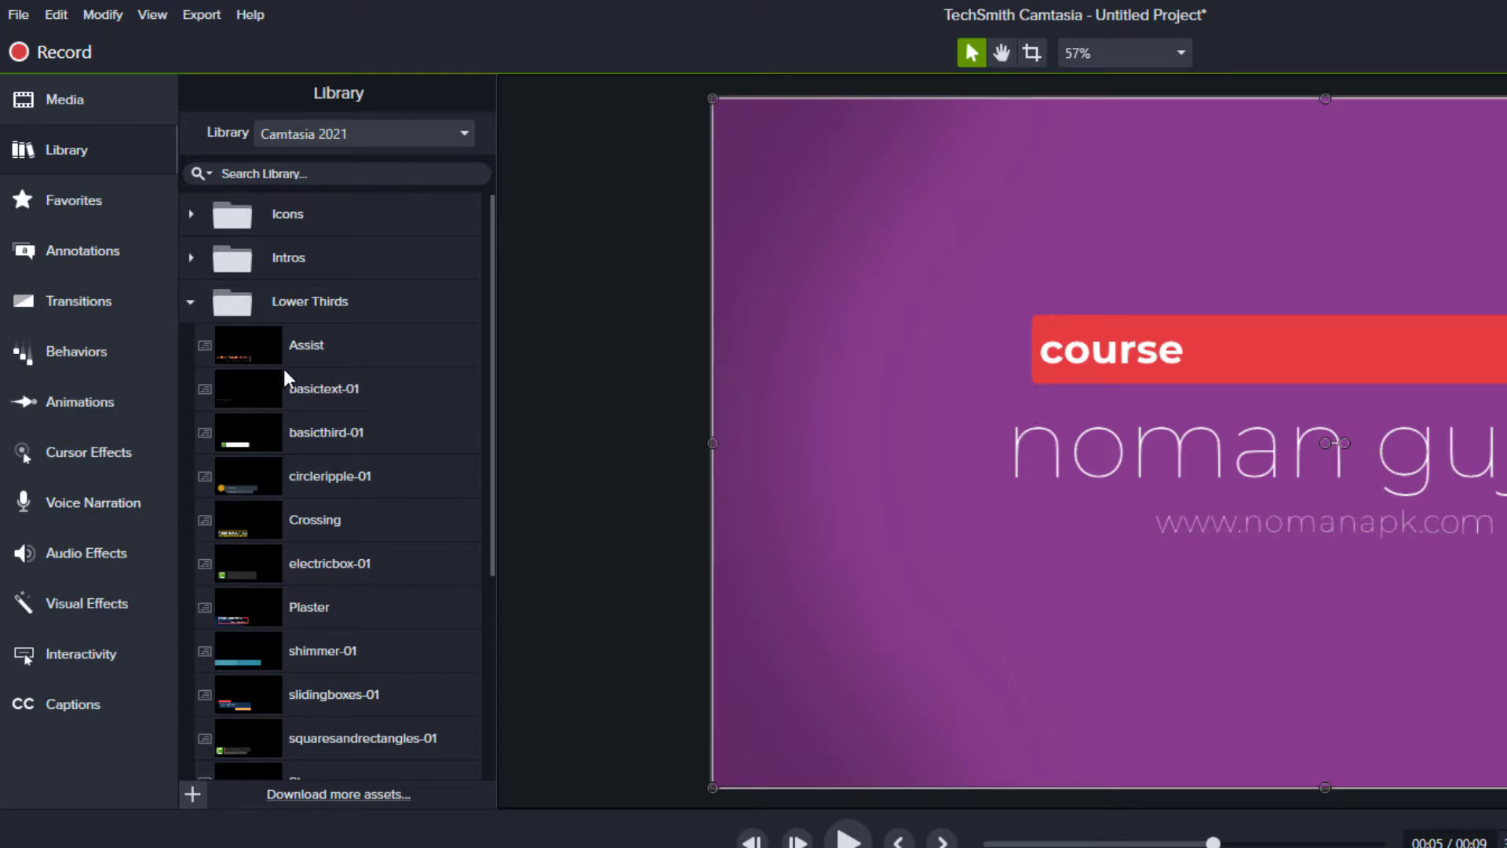
{"action": "left_click_drag", "start_coordinate": [231, 337], "coordinate": [269, 792]}
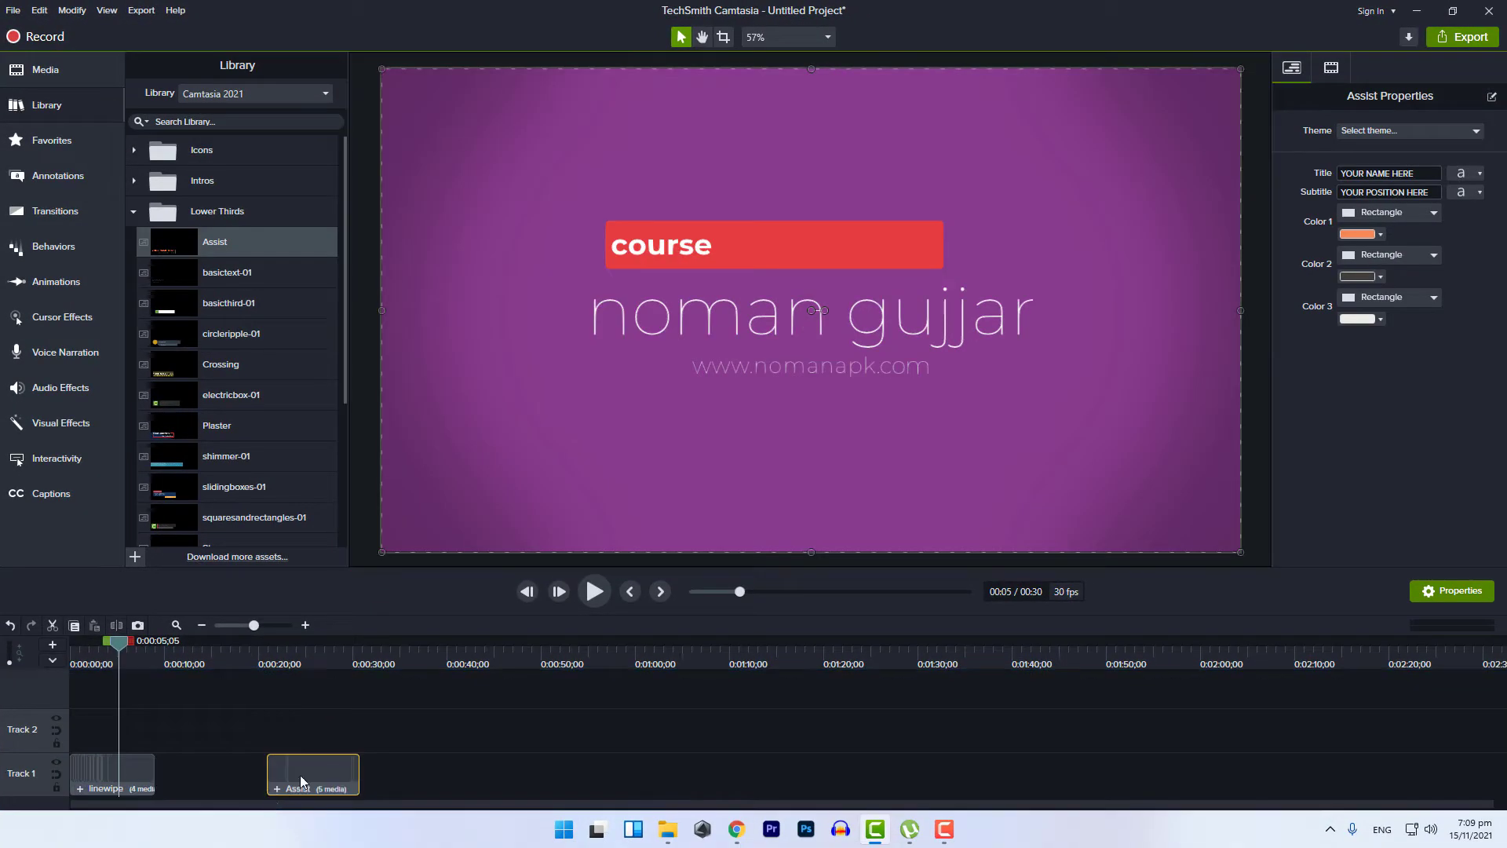
{"action": "left_click_drag", "start_coordinate": [253, 664], "coordinate": [273, 692]}
{"action": "left_click", "coordinate": [595, 591]}
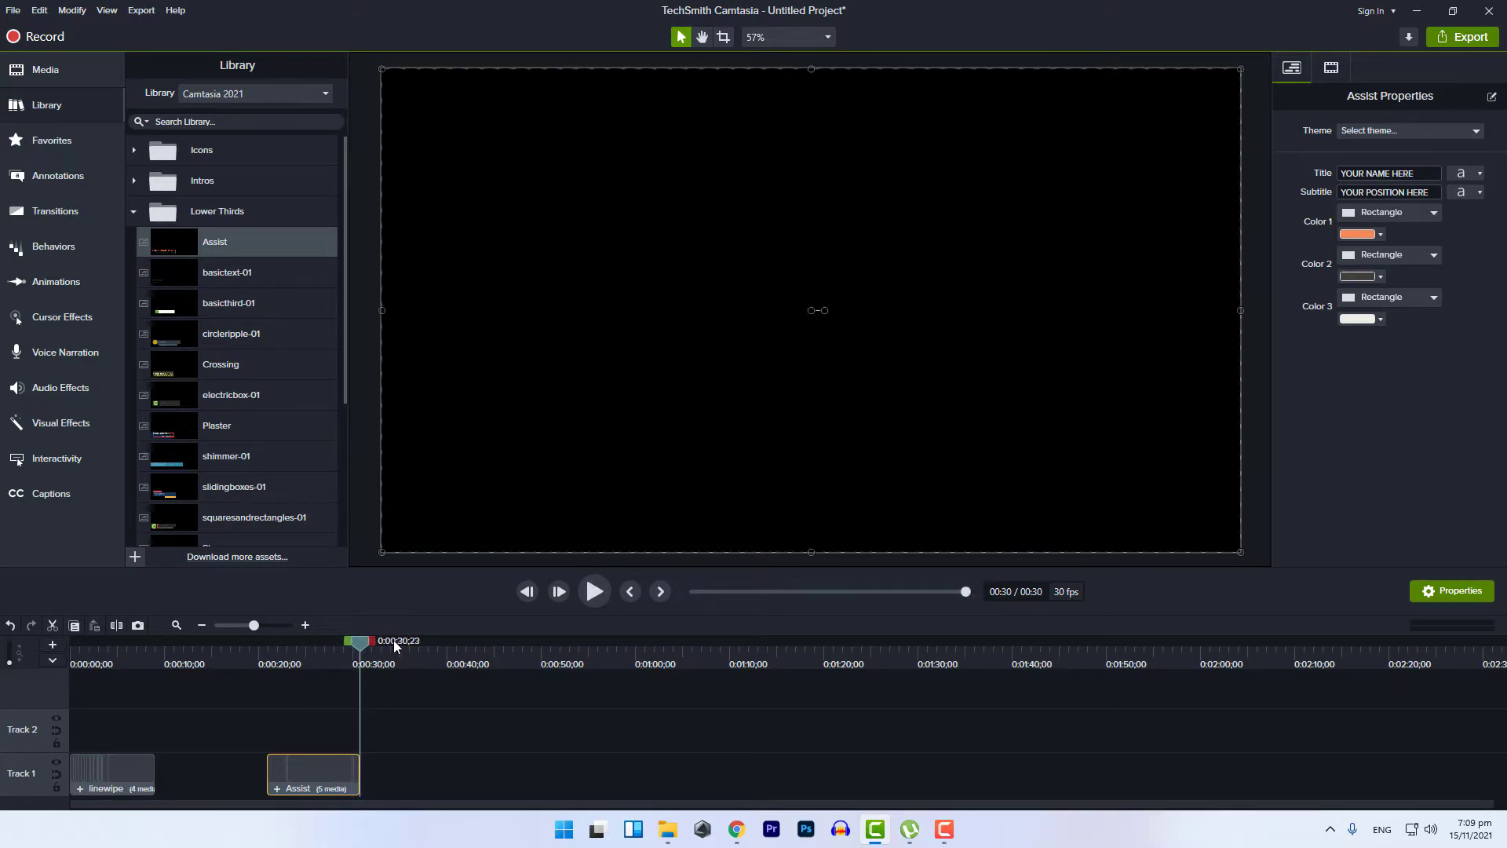
{"action": "left_click", "coordinate": [311, 659]}
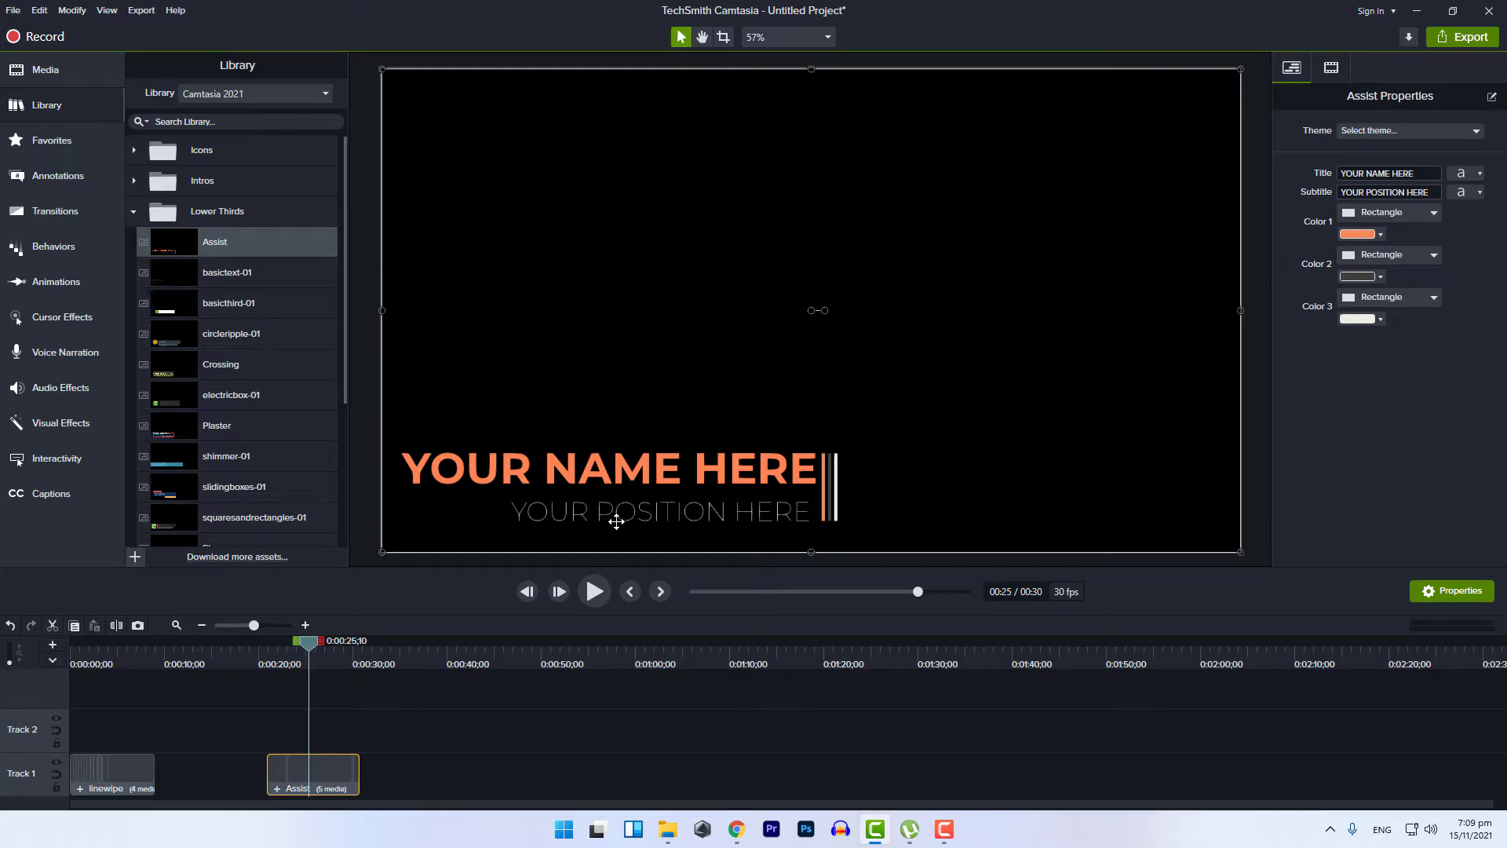
- Add the basicthird-01 lower third to Track 1 at about 38 seconds, after the Assist clip, and preview its animation
{"action": "left_click_drag", "start_coordinate": [222, 319], "coordinate": [435, 759]}
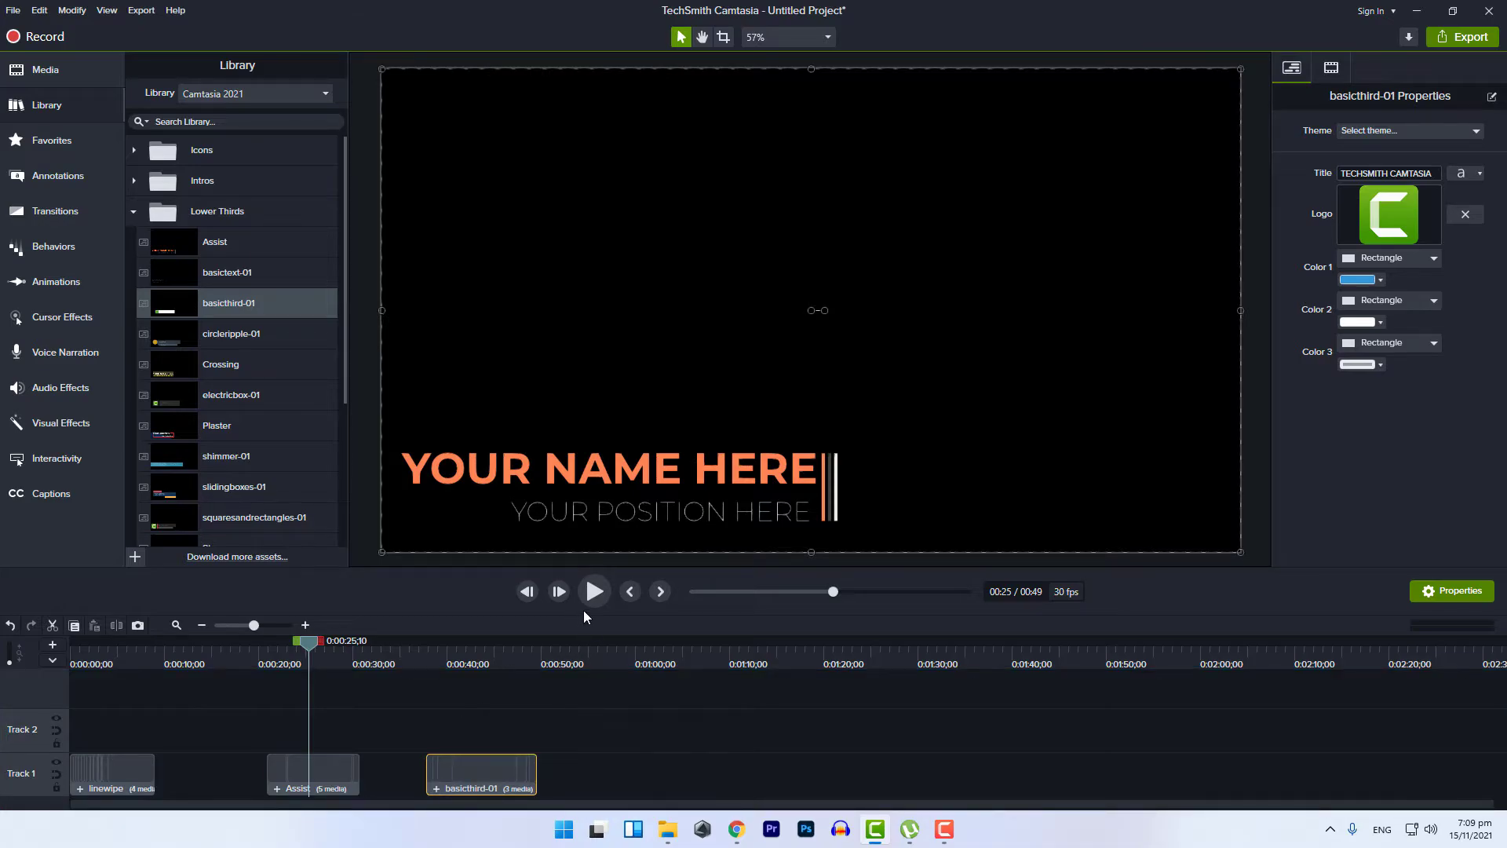
{"action": "left_click", "coordinate": [662, 591]}
{"action": "left_click", "coordinate": [595, 591]}
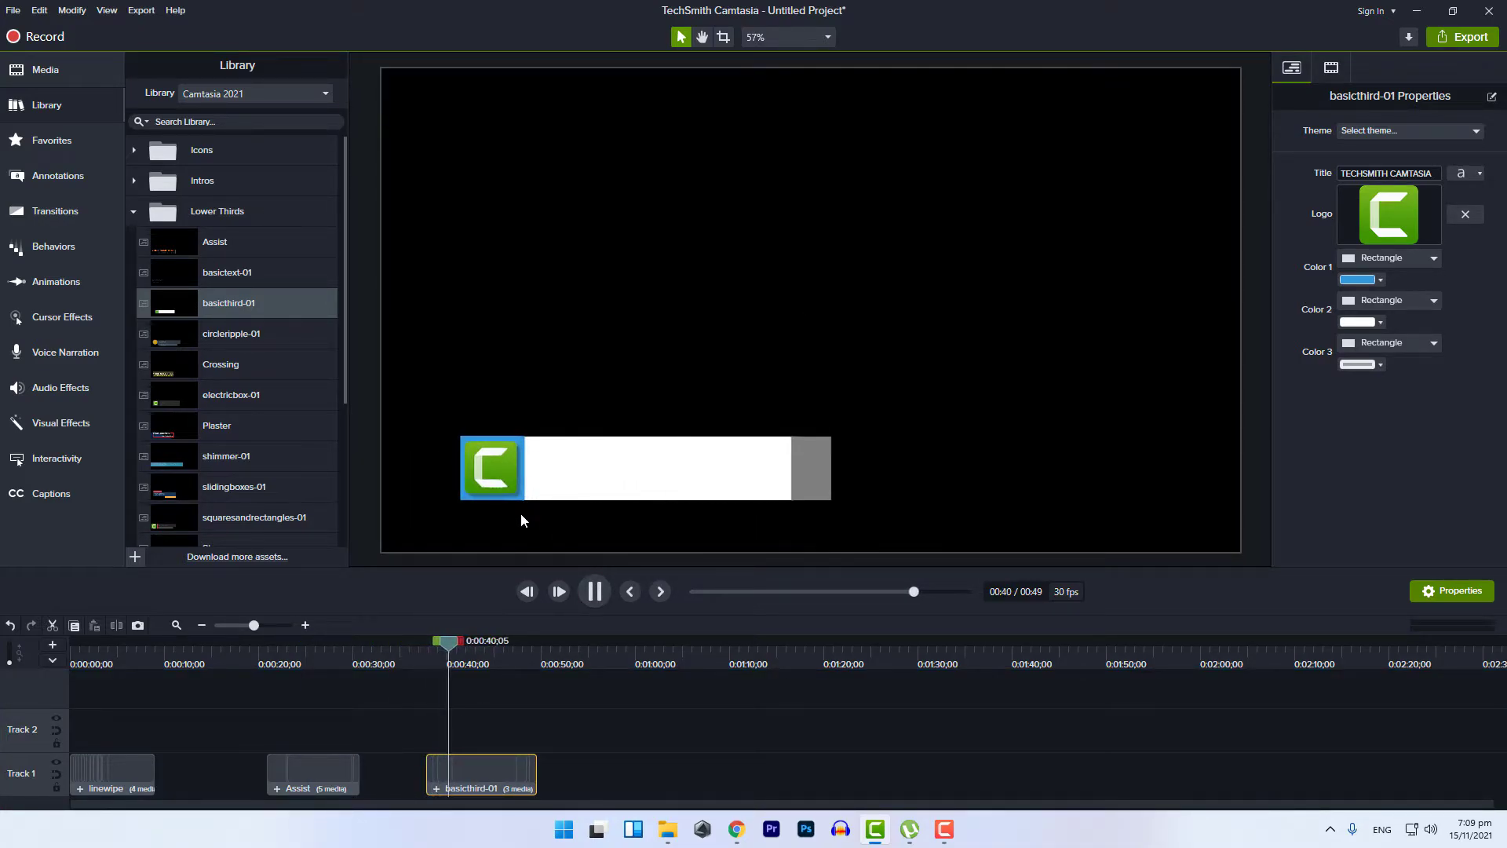
{"action": "left_click", "coordinate": [596, 602]}
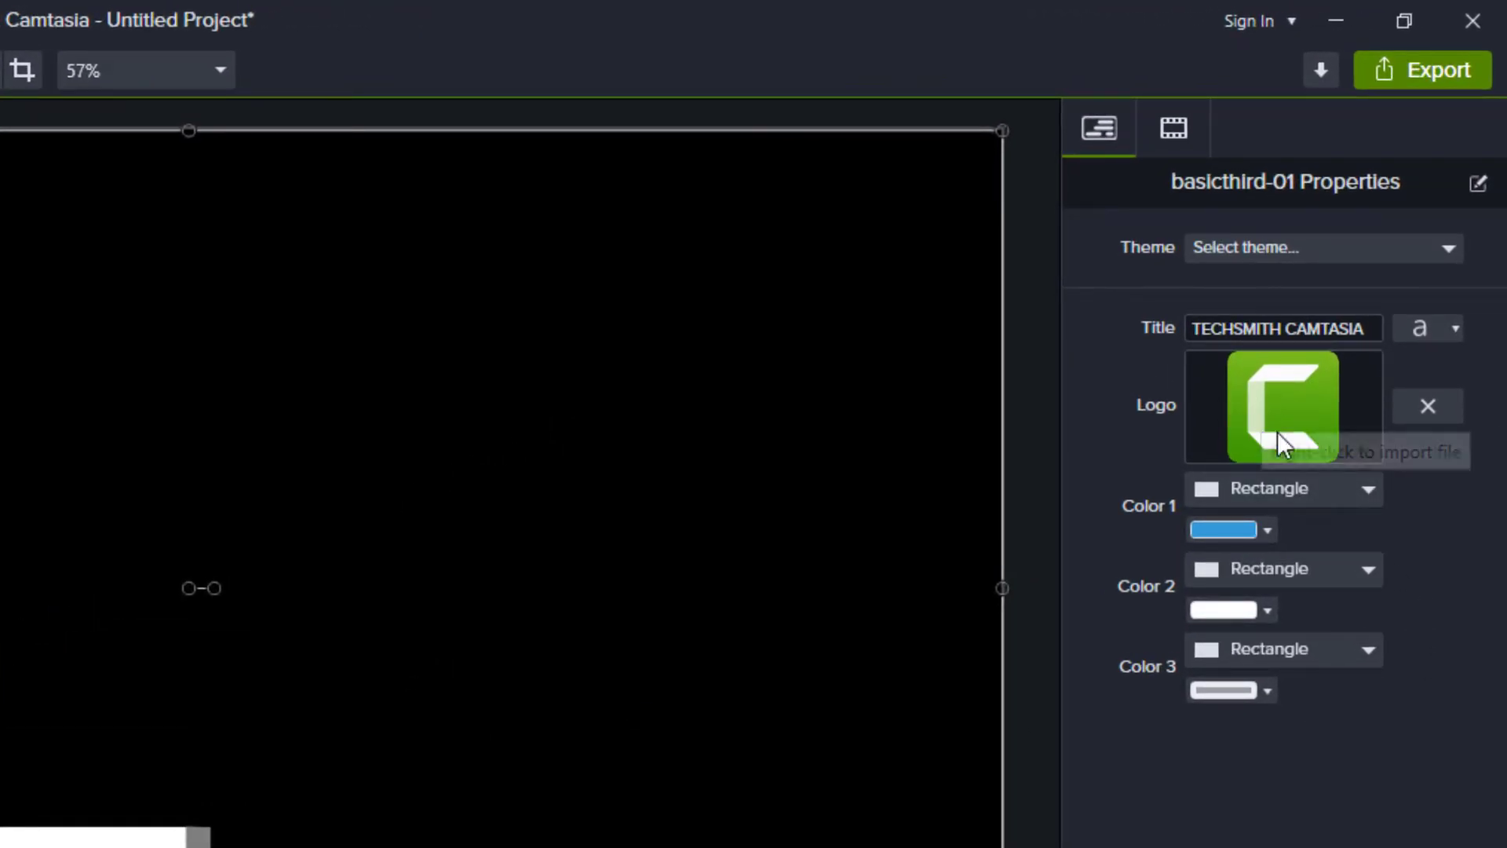
- Replace the basicthird-01 lower third's logo with the image file mera logo.jpg from My Pictures
{"action": "left_click", "coordinate": [1433, 403]}
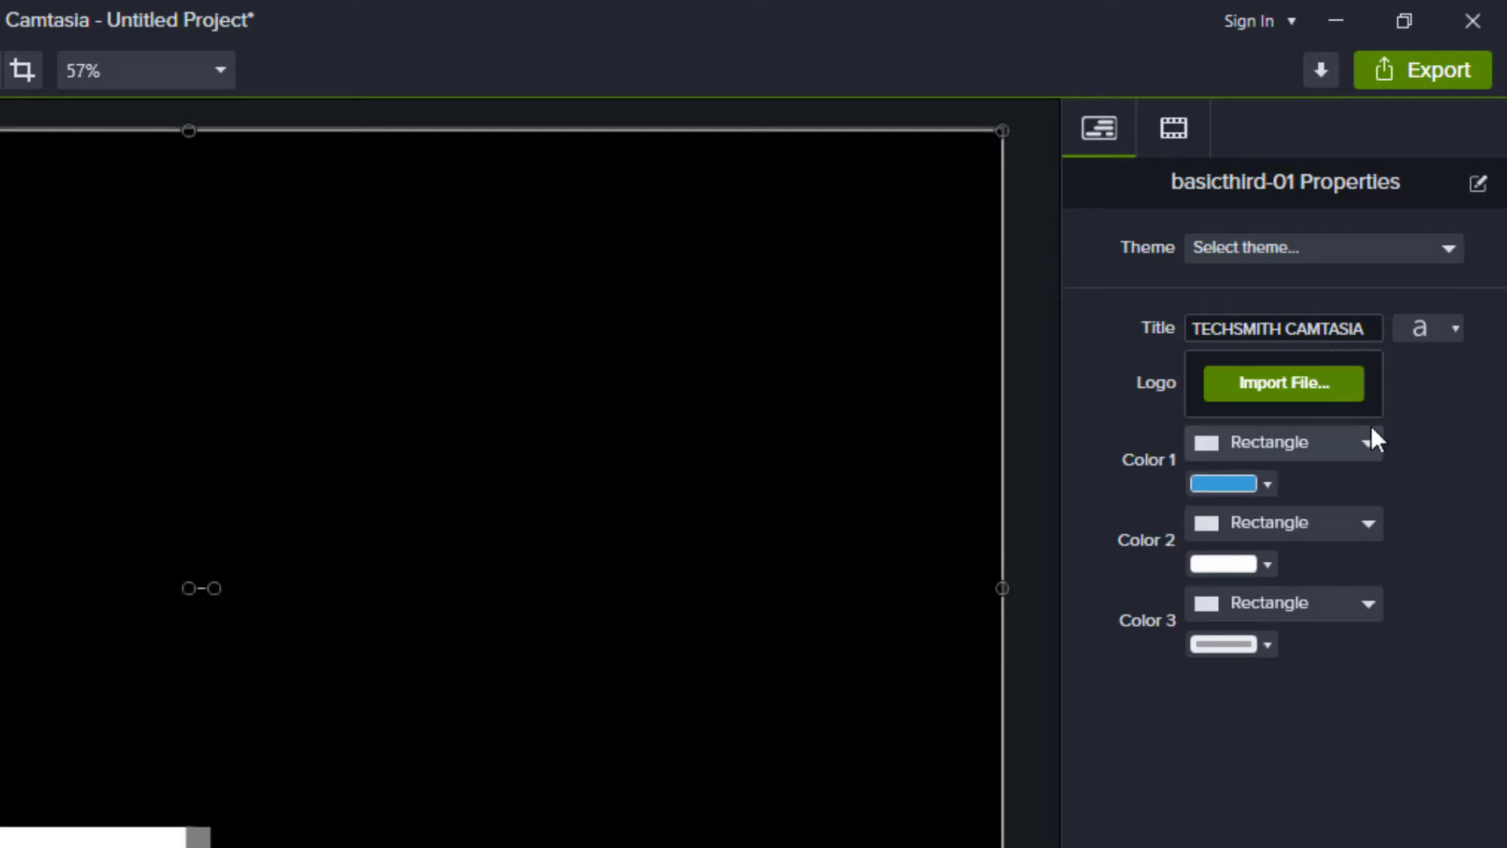
{"action": "left_click", "coordinate": [1291, 391]}
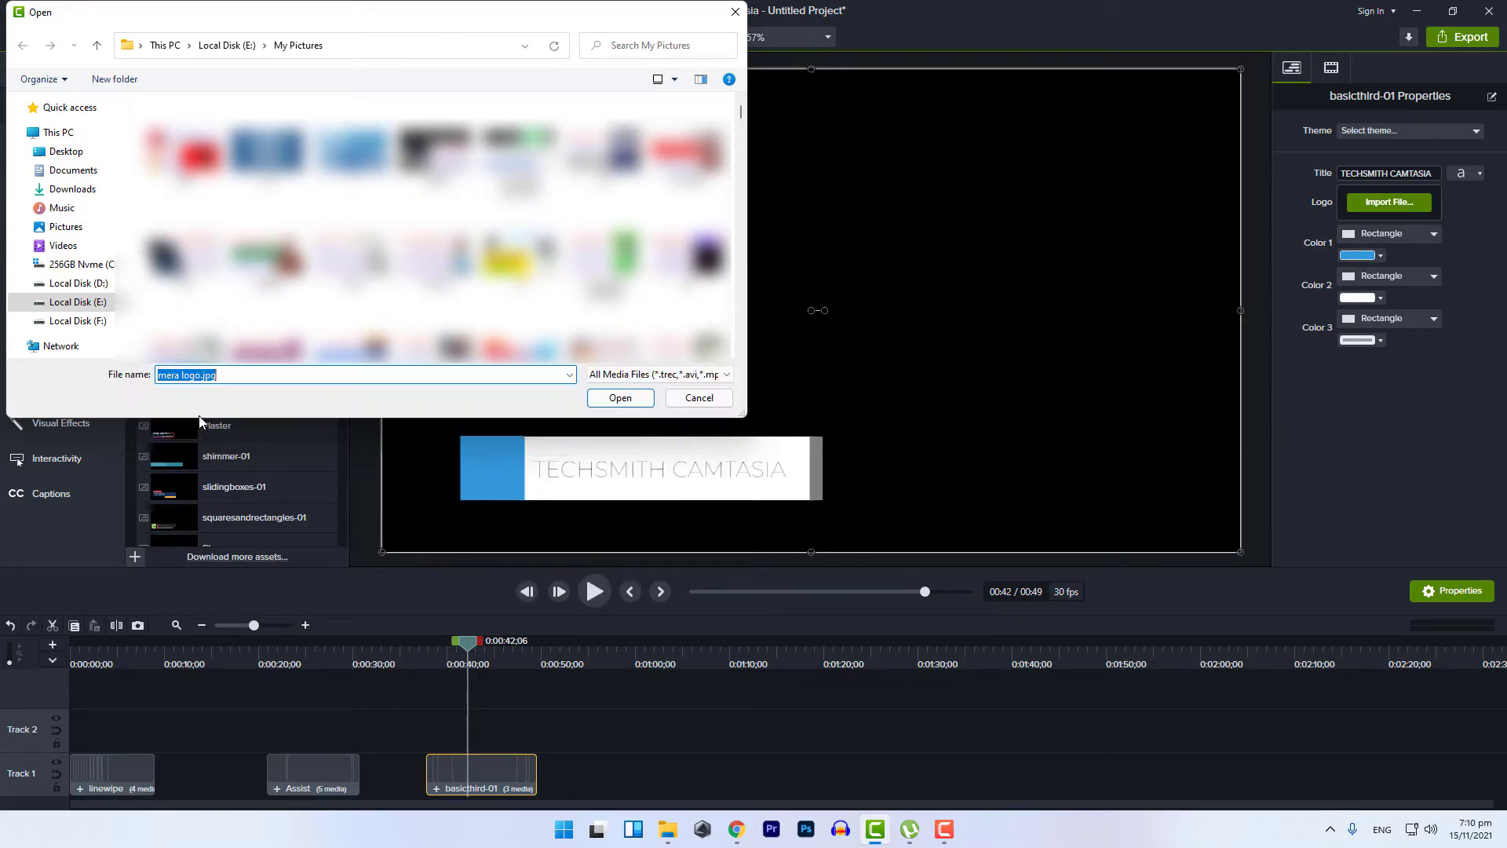
{"action": "left_click", "coordinate": [619, 398]}
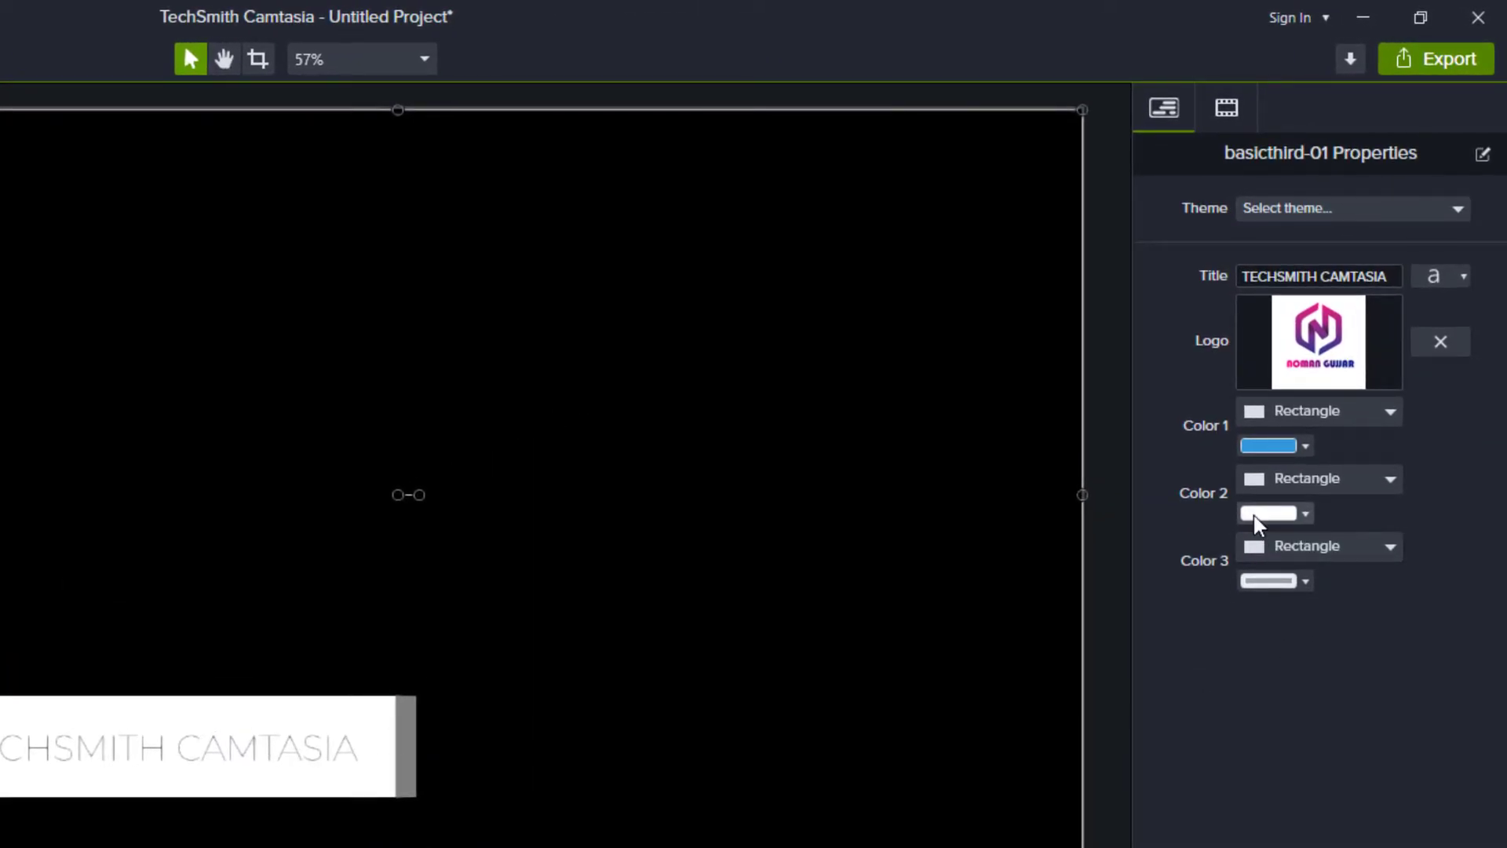
- Try a red #FF0000 fill for Color 2 of the basicthird-01 lower third and return it to white
{"action": "left_click", "coordinate": [1256, 518]}
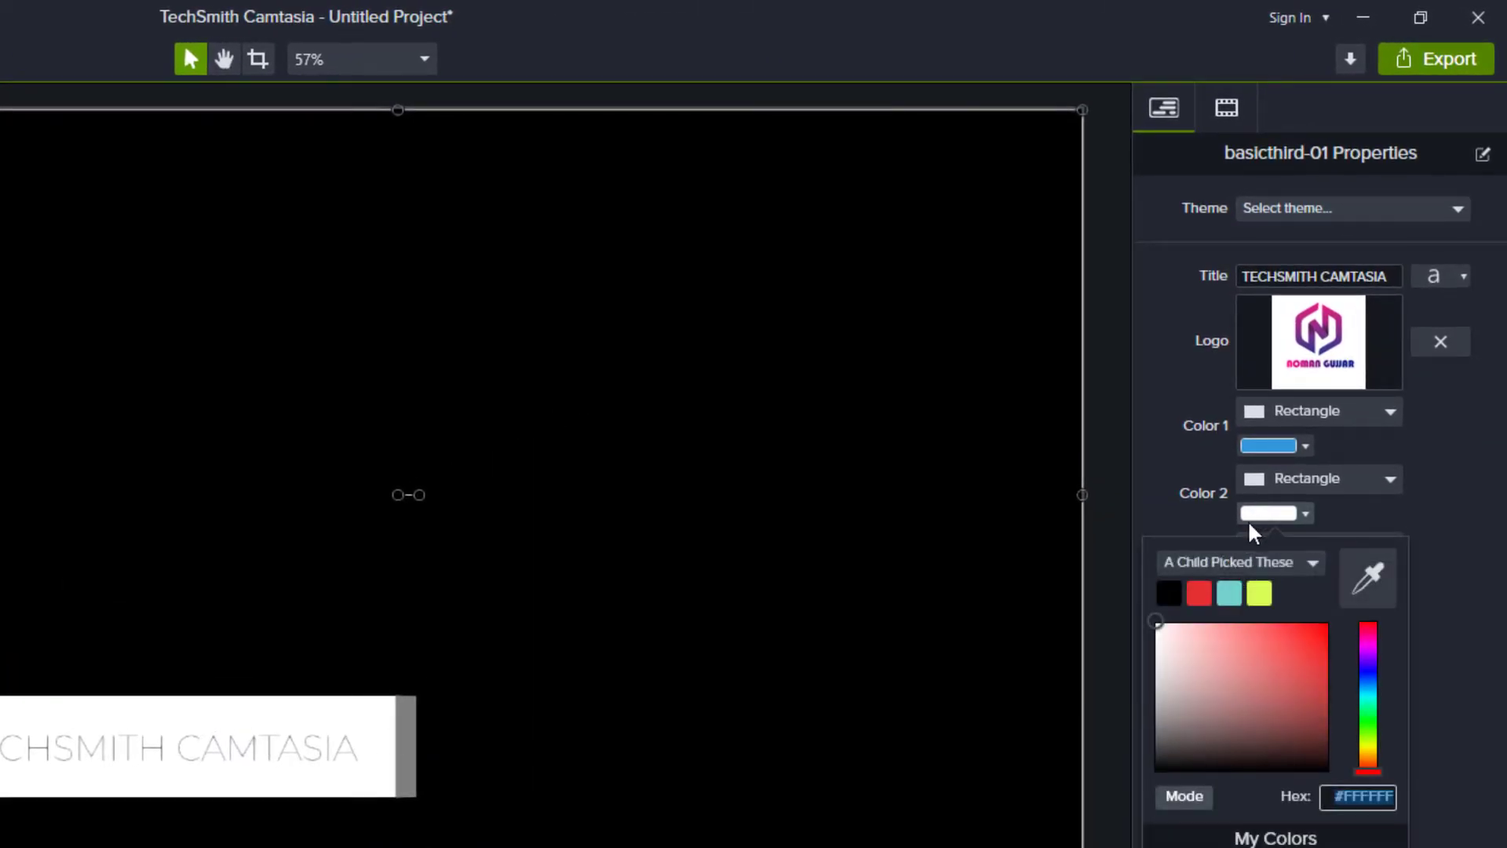
{"action": "left_click_drag", "start_coordinate": [1258, 681], "coordinate": [1422, 573]}
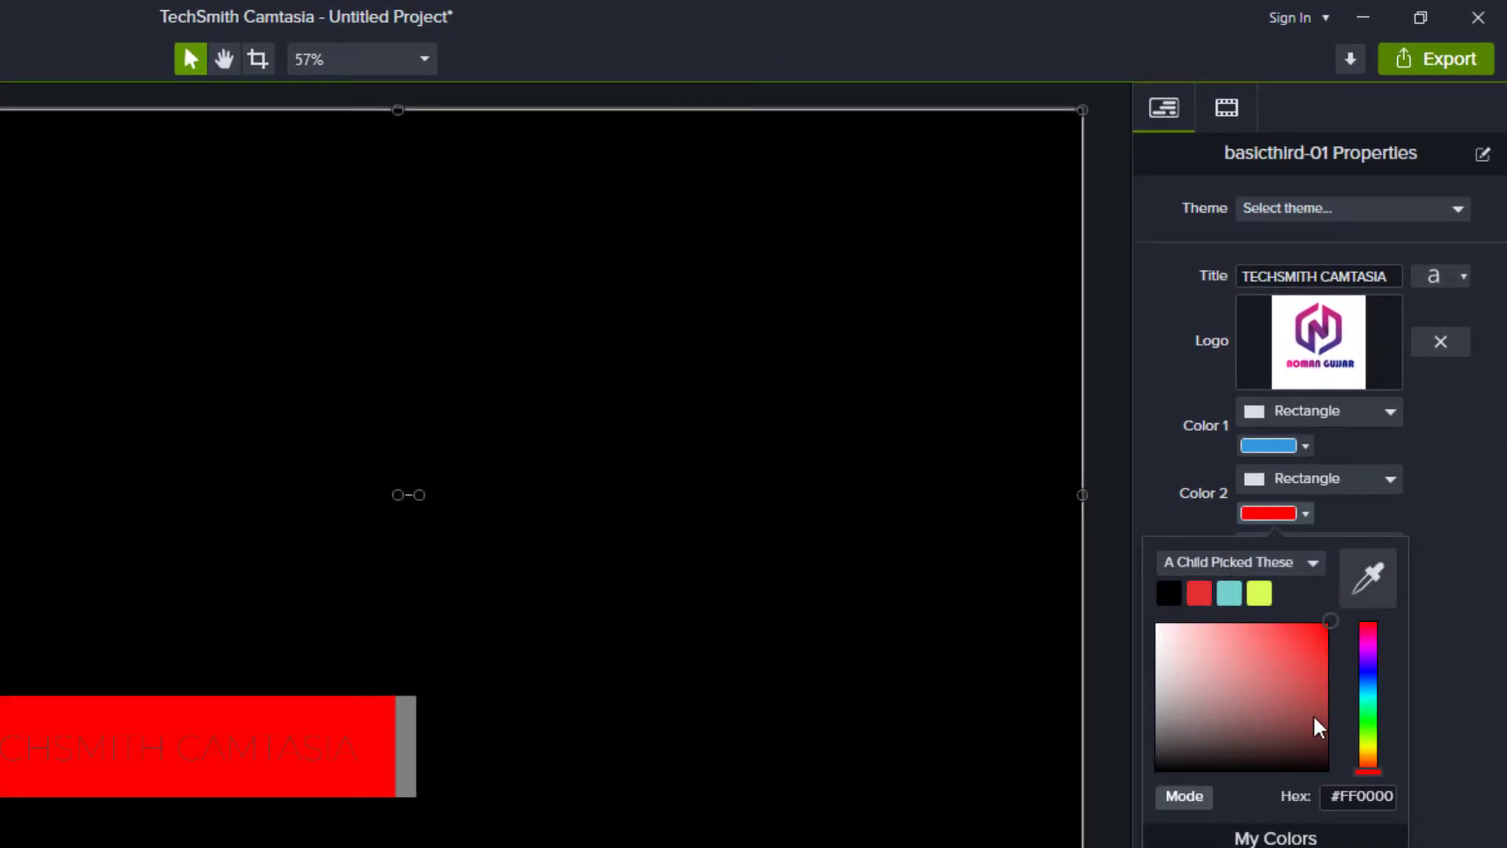
{"action": "left_click", "coordinate": [1368, 728]}
{"action": "mouse_move", "coordinate": [1266, 726]}
{"action": "left_mouse_down"}
{"action": "mouse_move", "coordinate": [1222, 673]}
{"action": "mouse_move", "coordinate": [1200, 696]}
{"action": "mouse_move", "coordinate": [1264, 683]}
{"action": "mouse_move", "coordinate": [1039, 578]}
{"action": "left_mouse_up"}
{"action": "left_click", "coordinate": [1459, 678]}
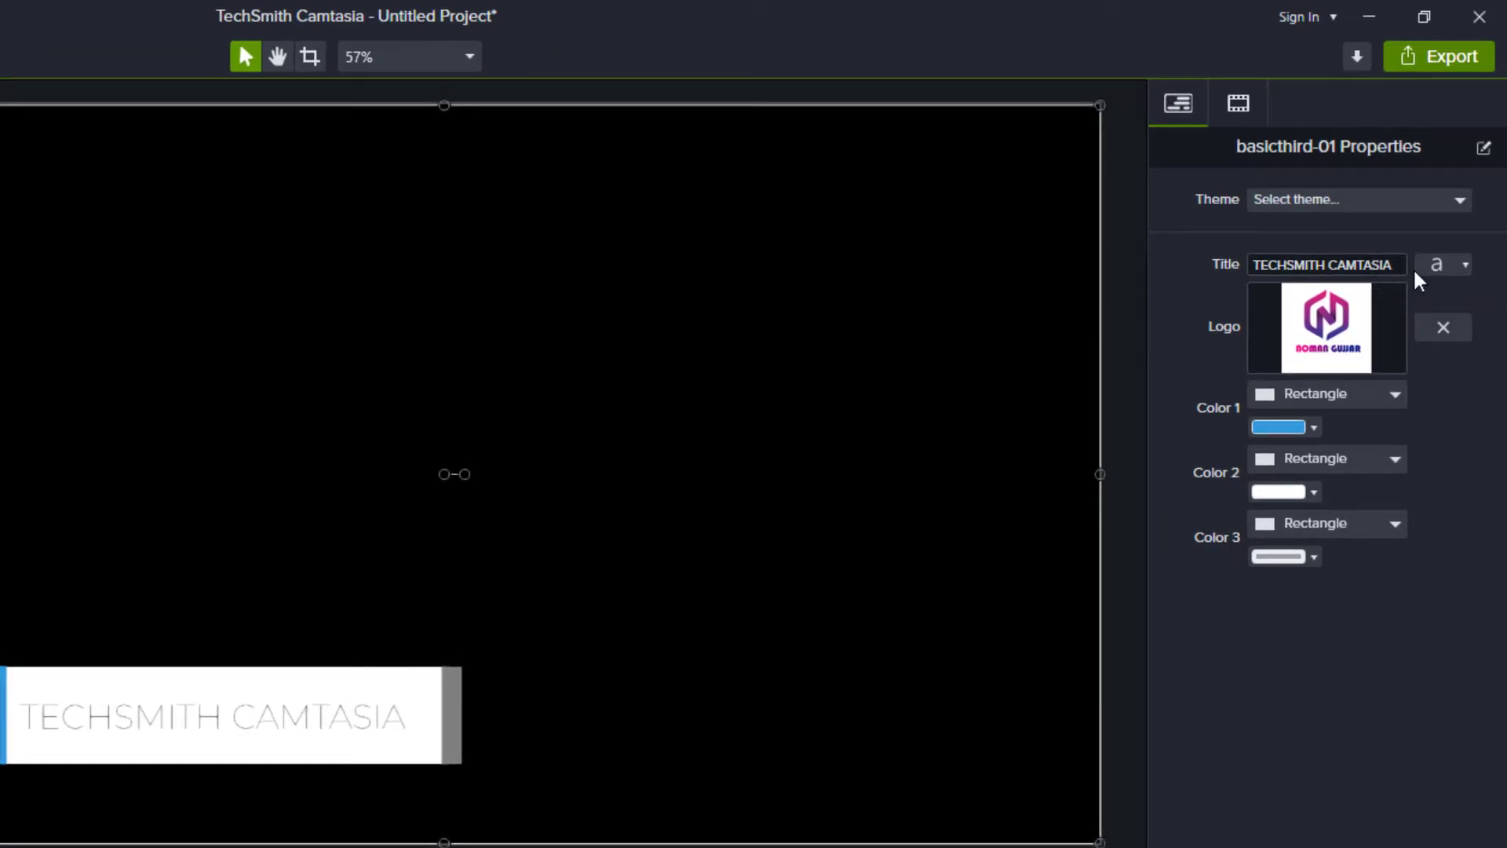
- Set the basicthird-01 lower third's Title font to Archivo Narrow Medium
{"action": "left_click", "coordinate": [1456, 174]}
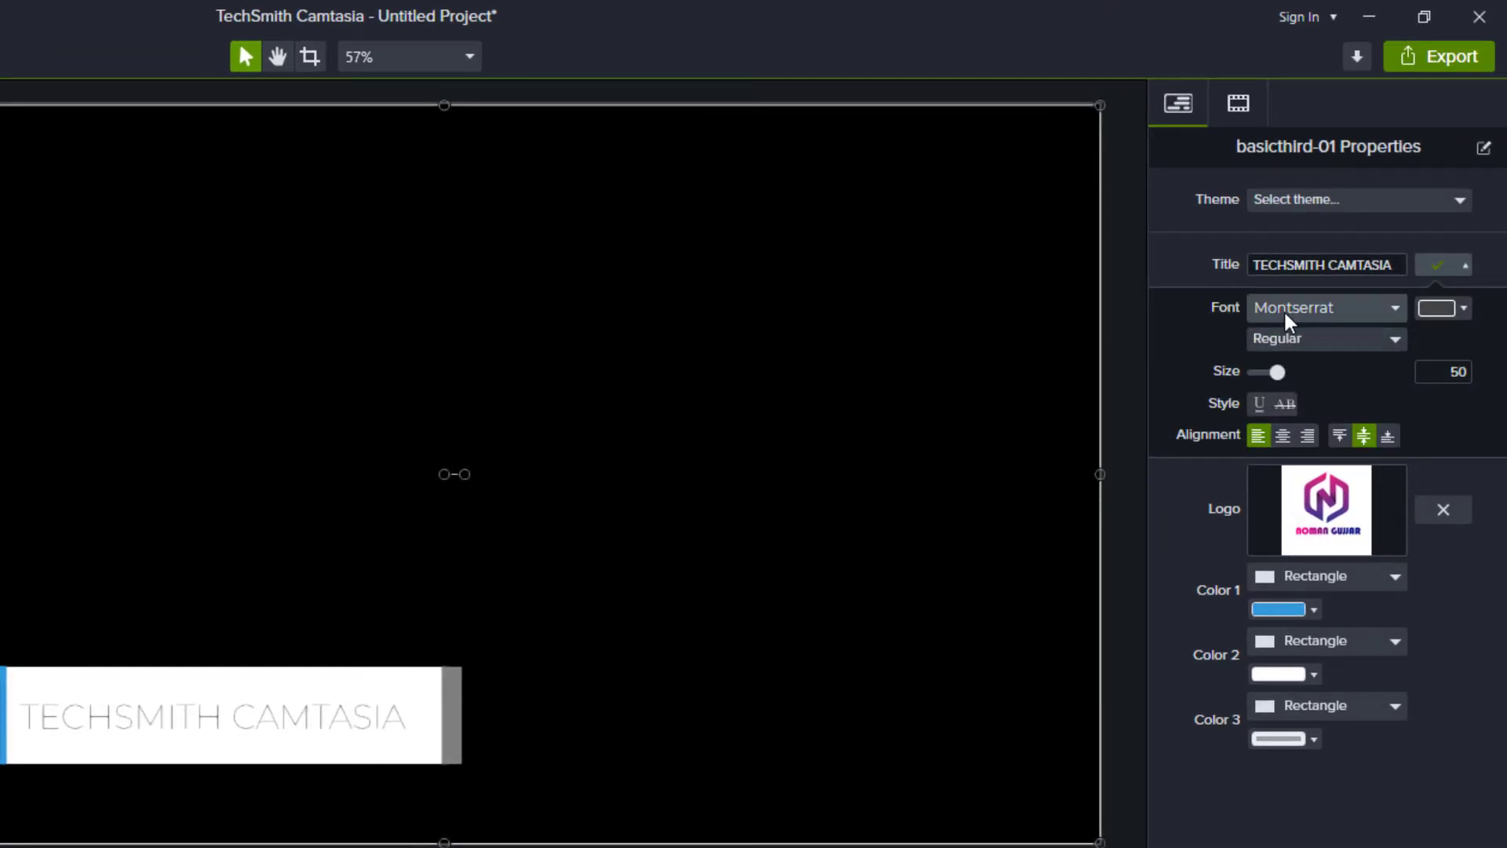
{"action": "left_click", "coordinate": [1390, 310]}
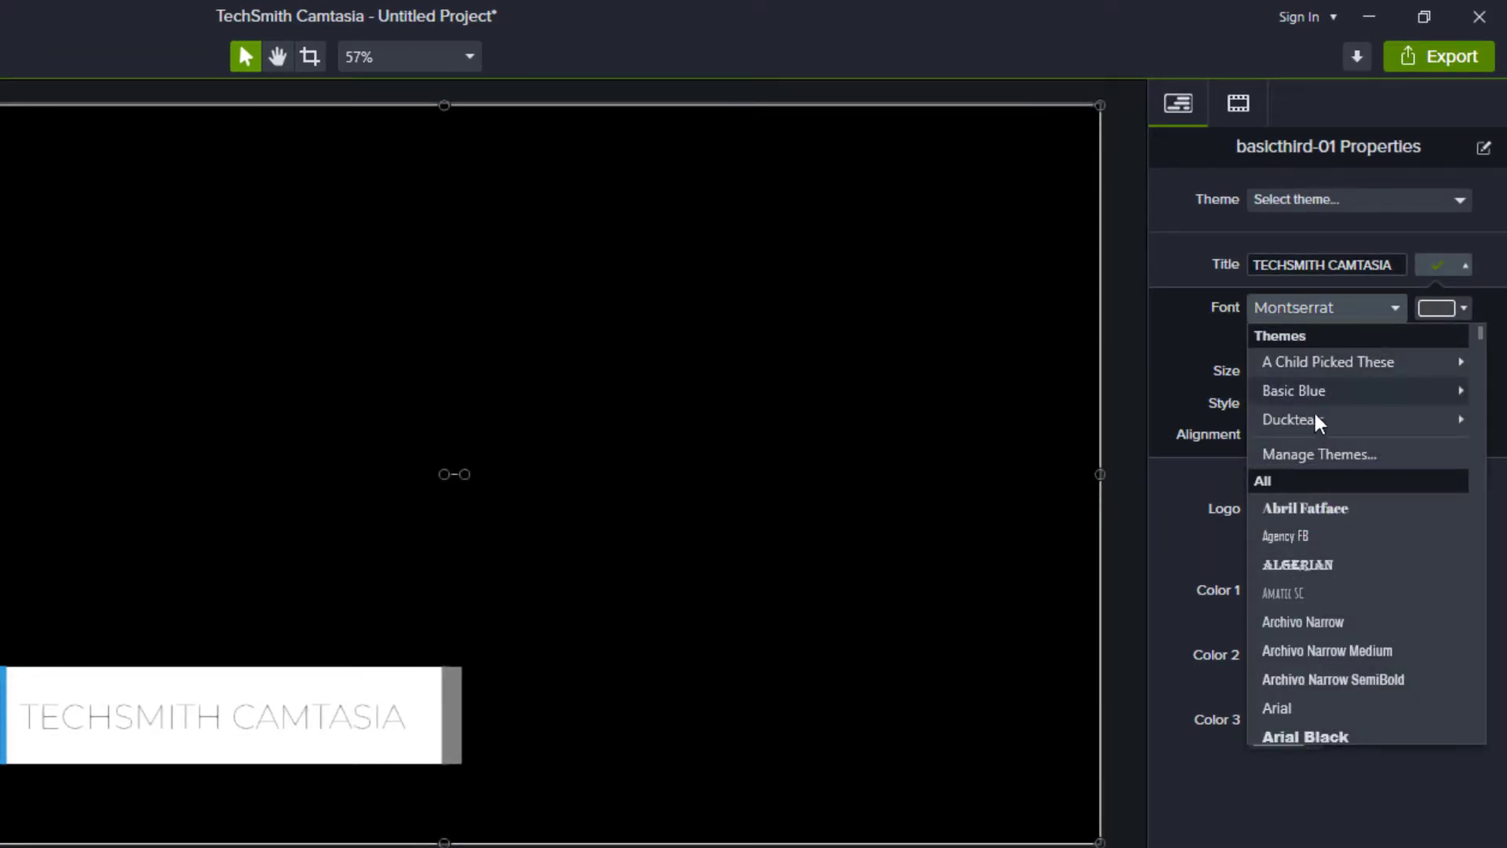
{"action": "left_click", "coordinate": [1307, 651]}
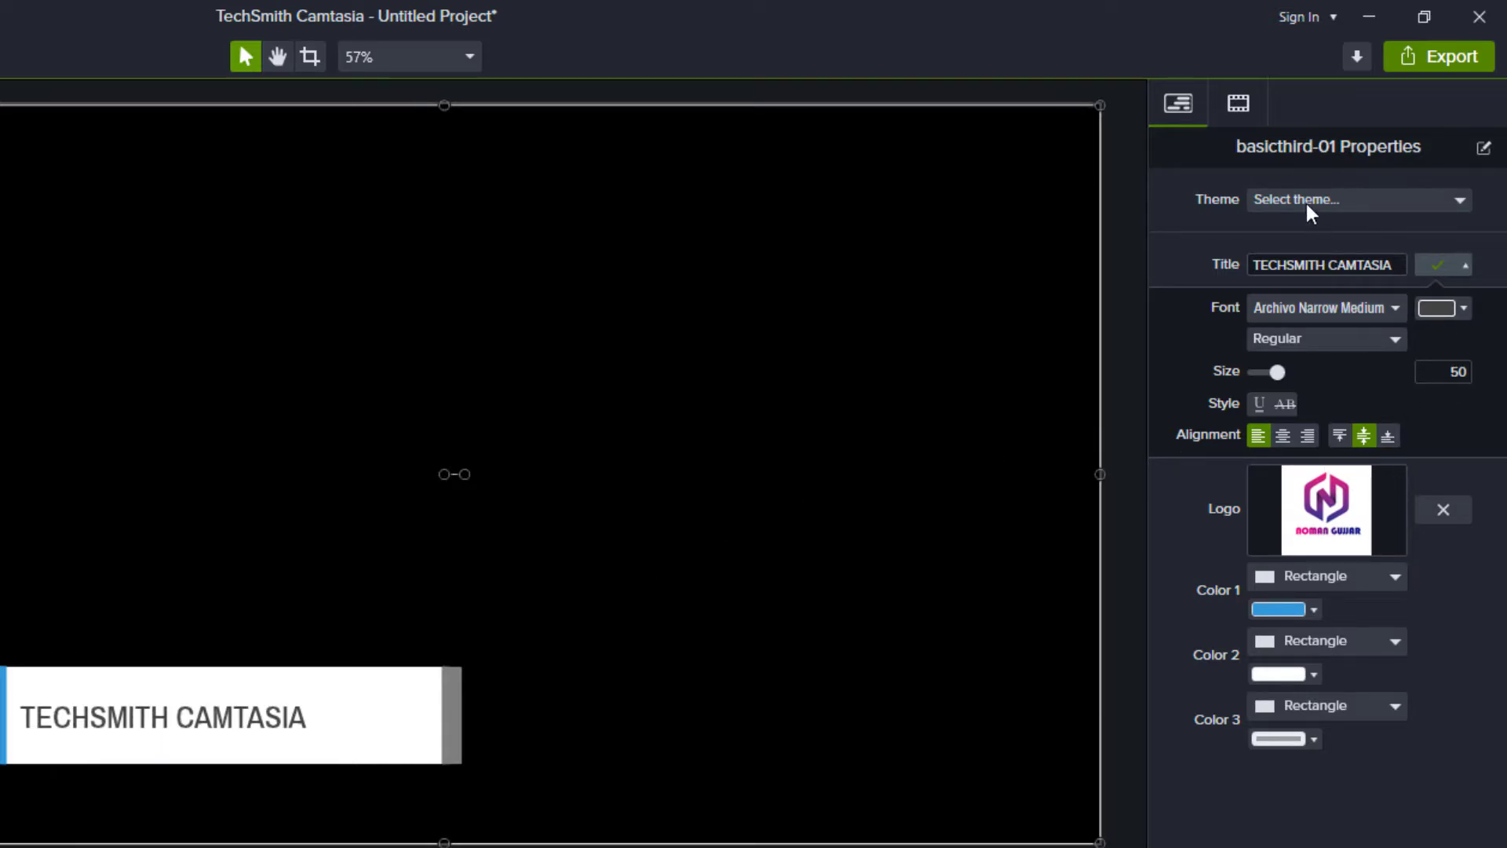
- Look through the remaining lower thirds in the Camtasia 2021 library and collapse the Lower Thirds folder
{"action": "left_click", "coordinate": [1248, 110]}
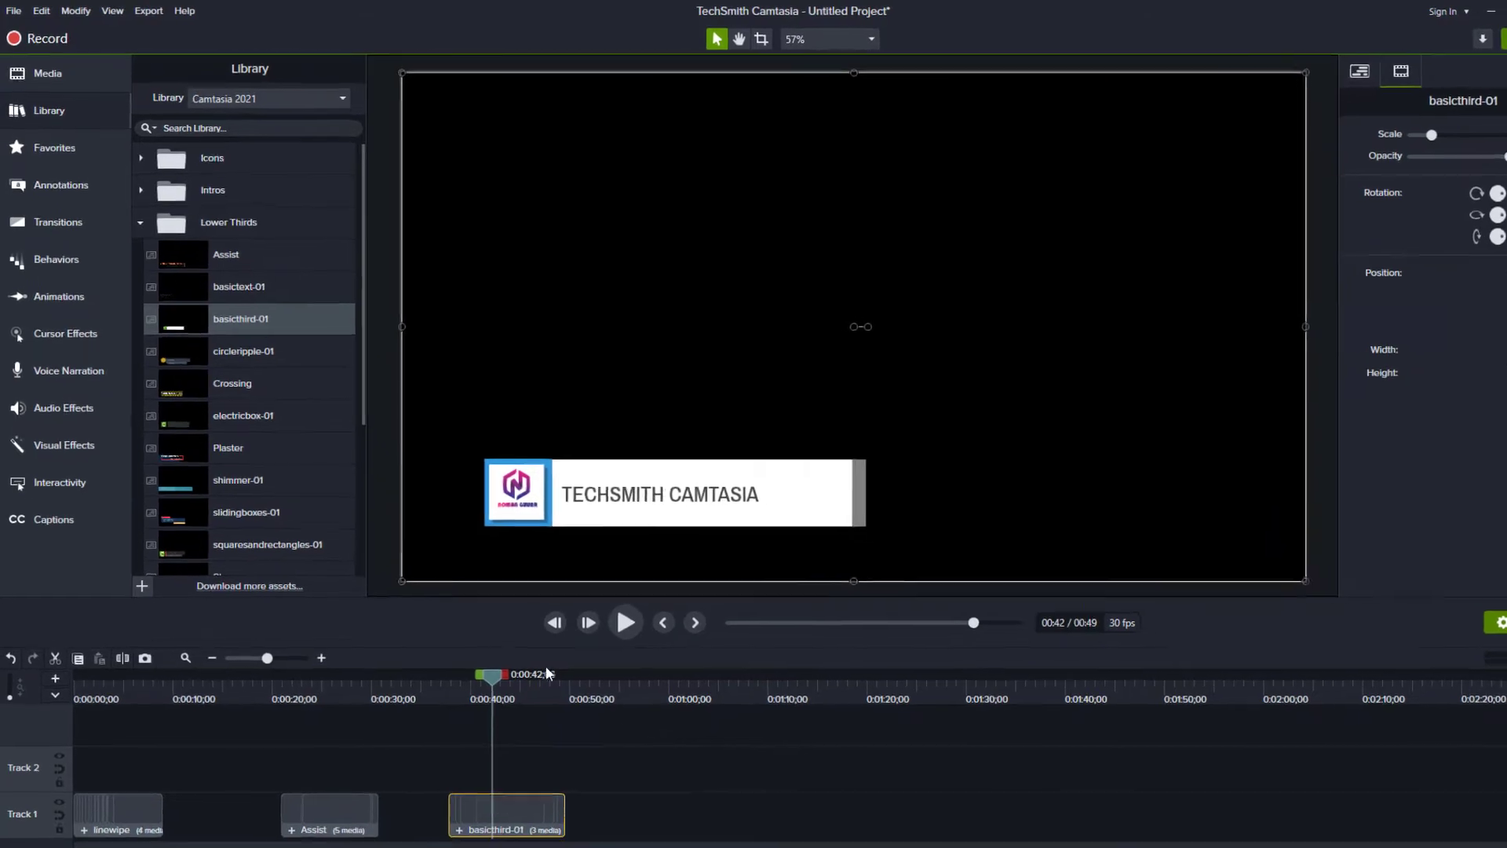
{"action": "scroll", "coordinate": [220, 381], "scroll_direction": "down", "scroll_amount": 5}
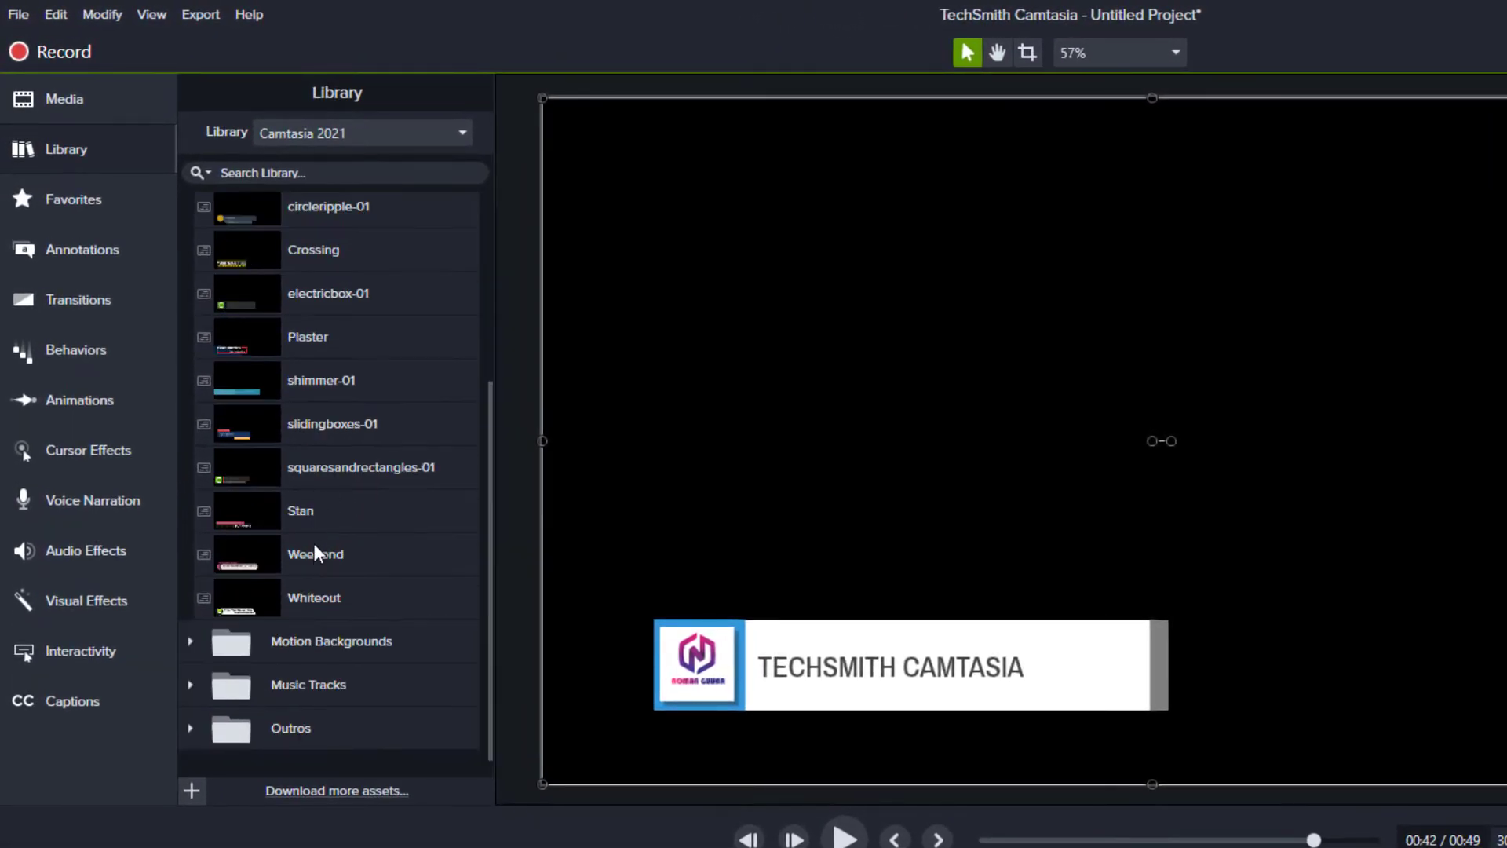
{"action": "scroll", "coordinate": [293, 502], "scroll_direction": "up", "scroll_amount": 6}
{"action": "scroll", "coordinate": [270, 559], "scroll_direction": "down", "scroll_amount": 4}
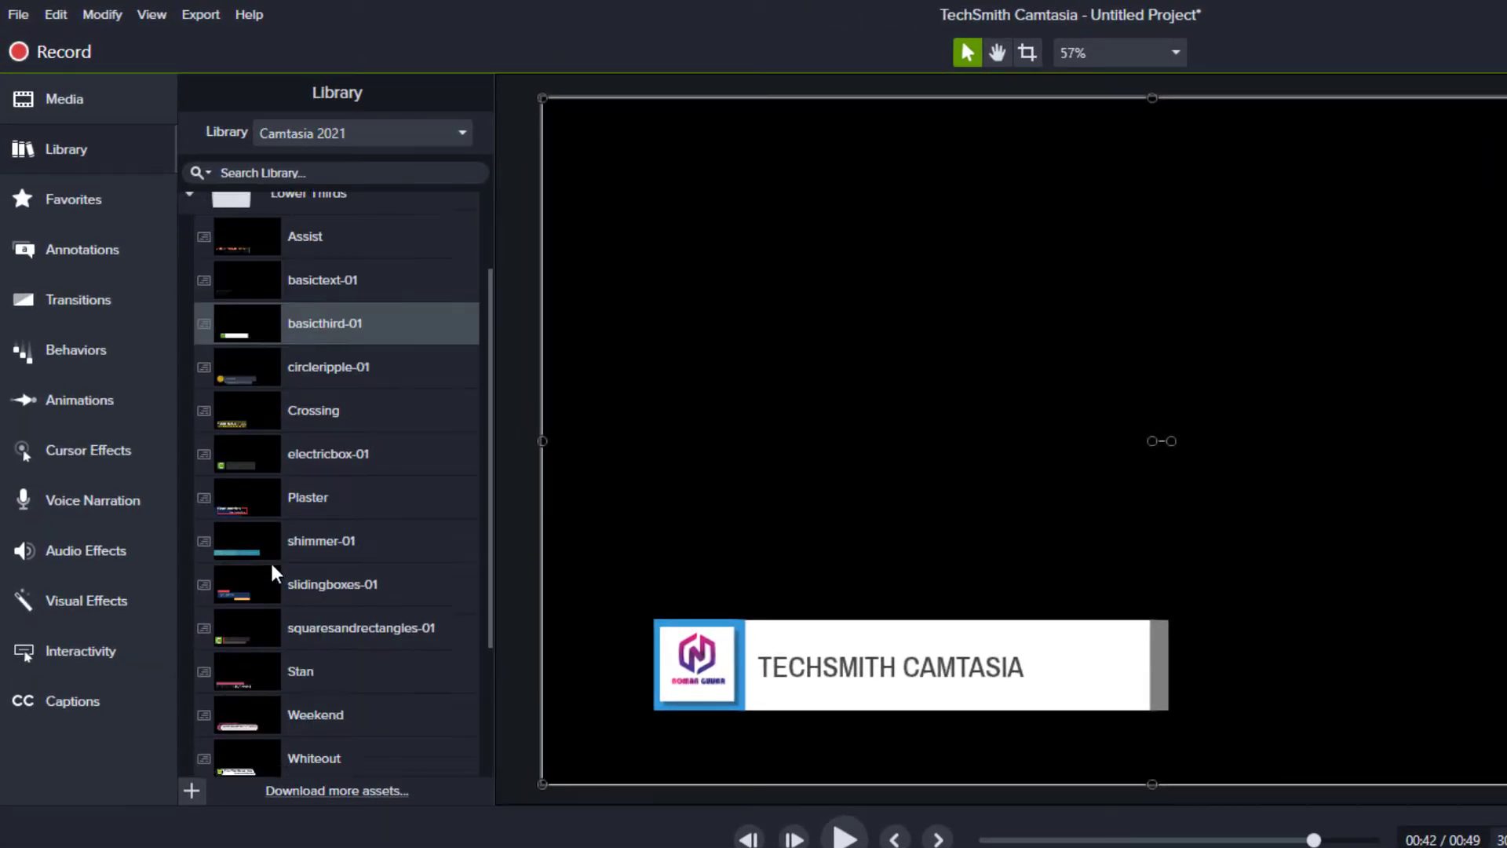
{"action": "scroll", "coordinate": [321, 738], "scroll_direction": "up", "scroll_amount": 3}
{"action": "scroll", "coordinate": [357, 716], "scroll_direction": "up", "scroll_amount": 1}
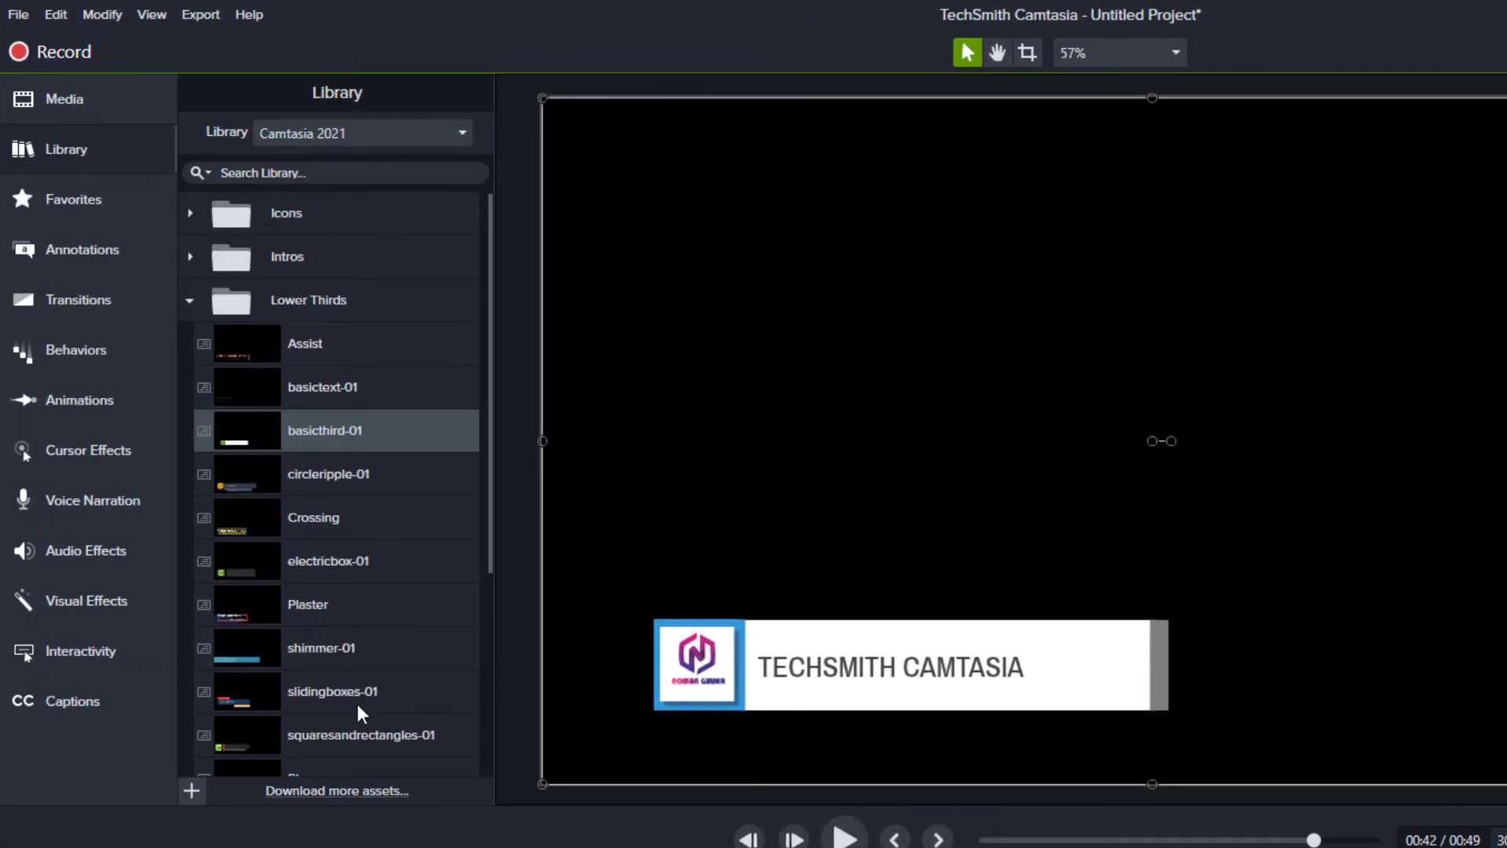
{"action": "left_click", "coordinate": [190, 301]}
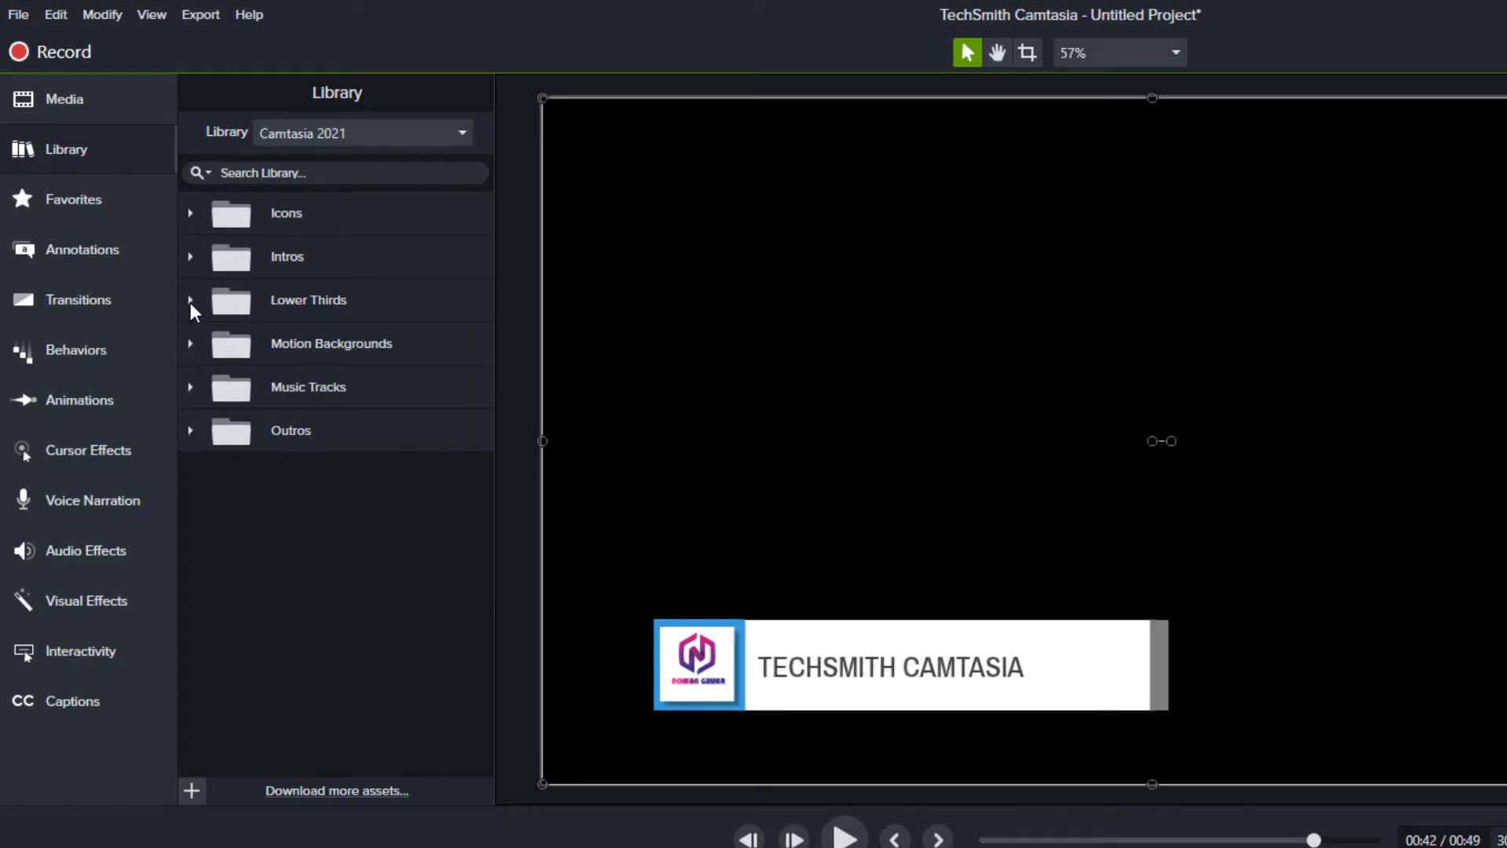
- Expand the library's Motion Backgrounds folder and look through its clips
{"action": "left_click", "coordinate": [190, 343]}
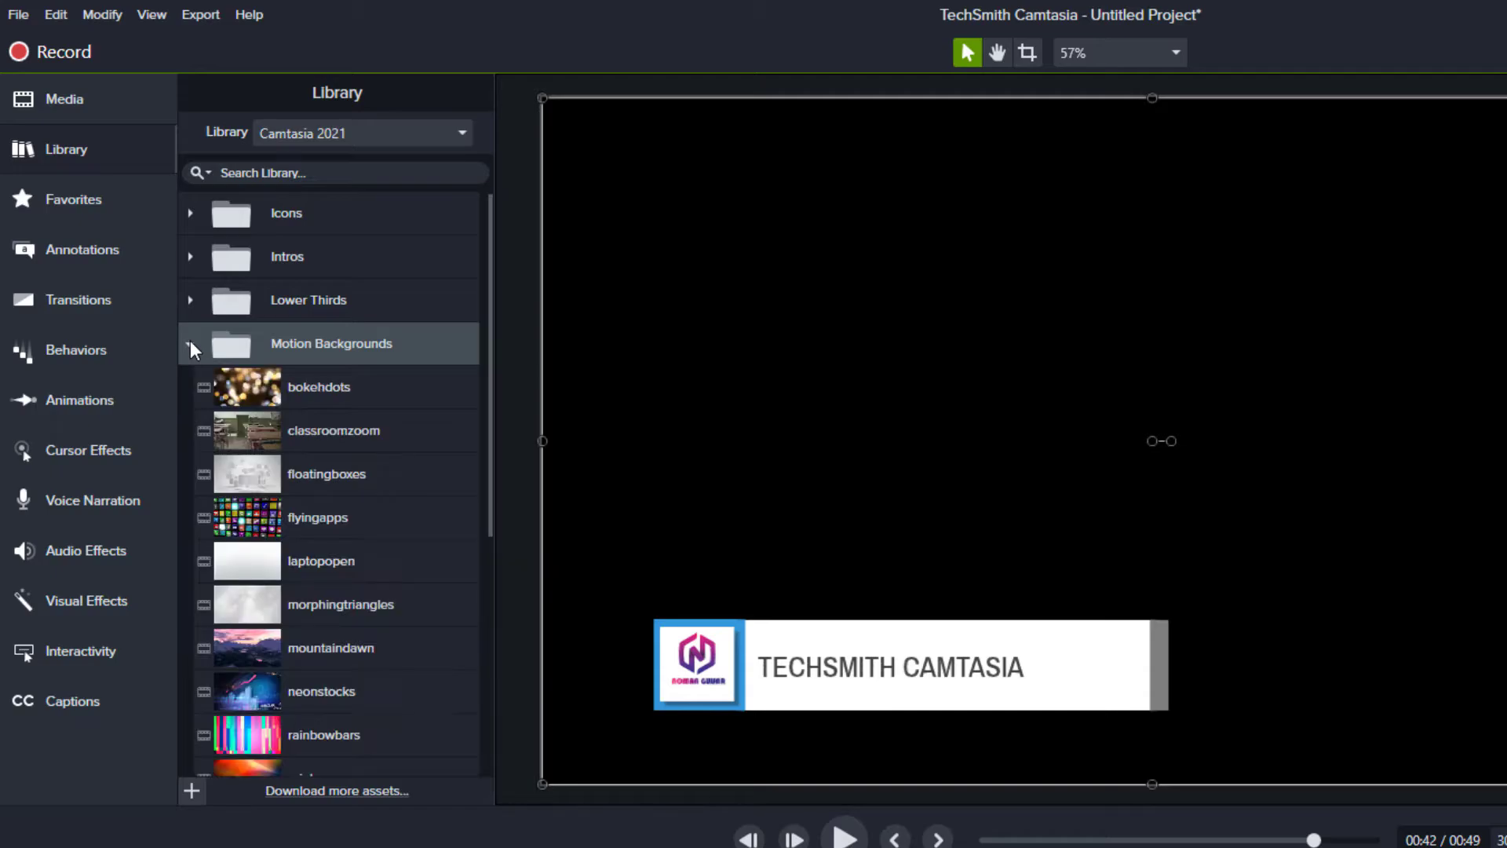
{"action": "scroll", "coordinate": [328, 637], "scroll_direction": "down", "scroll_amount": 3}
{"action": "scroll", "coordinate": [352, 691], "scroll_direction": "up", "scroll_amount": 3}
{"action": "scroll", "coordinate": [352, 699], "scroll_direction": "down", "scroll_amount": 3}
{"action": "scroll", "coordinate": [351, 700], "scroll_direction": "up", "scroll_amount": 3}
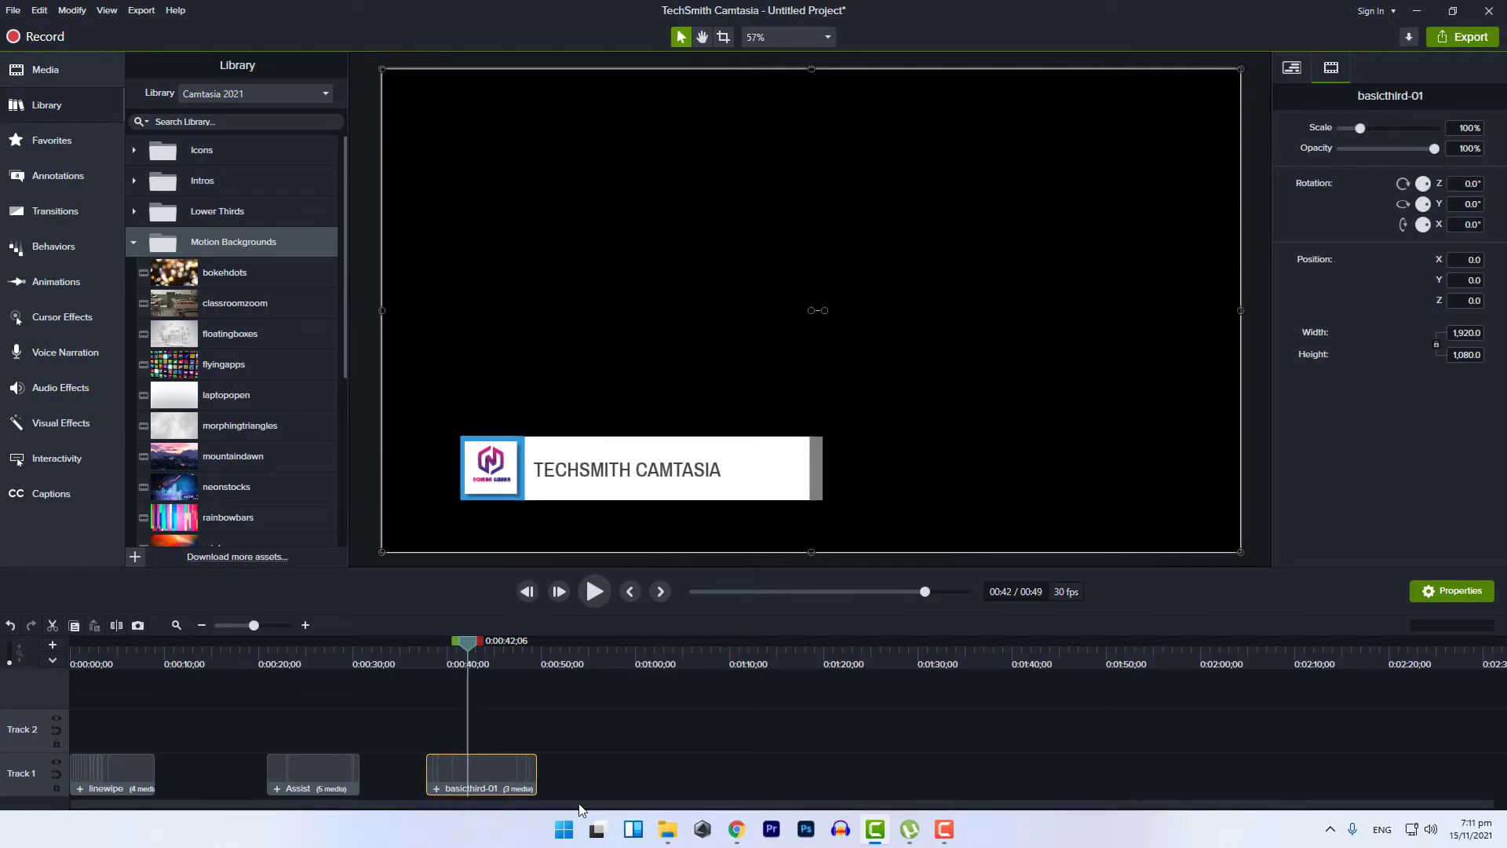
- Delete all three clips from Track 1 and add the bokehdots motion background at the start of that track
{"action": "left_click_drag", "start_coordinate": [553, 709], "coordinate": [83, 760]}
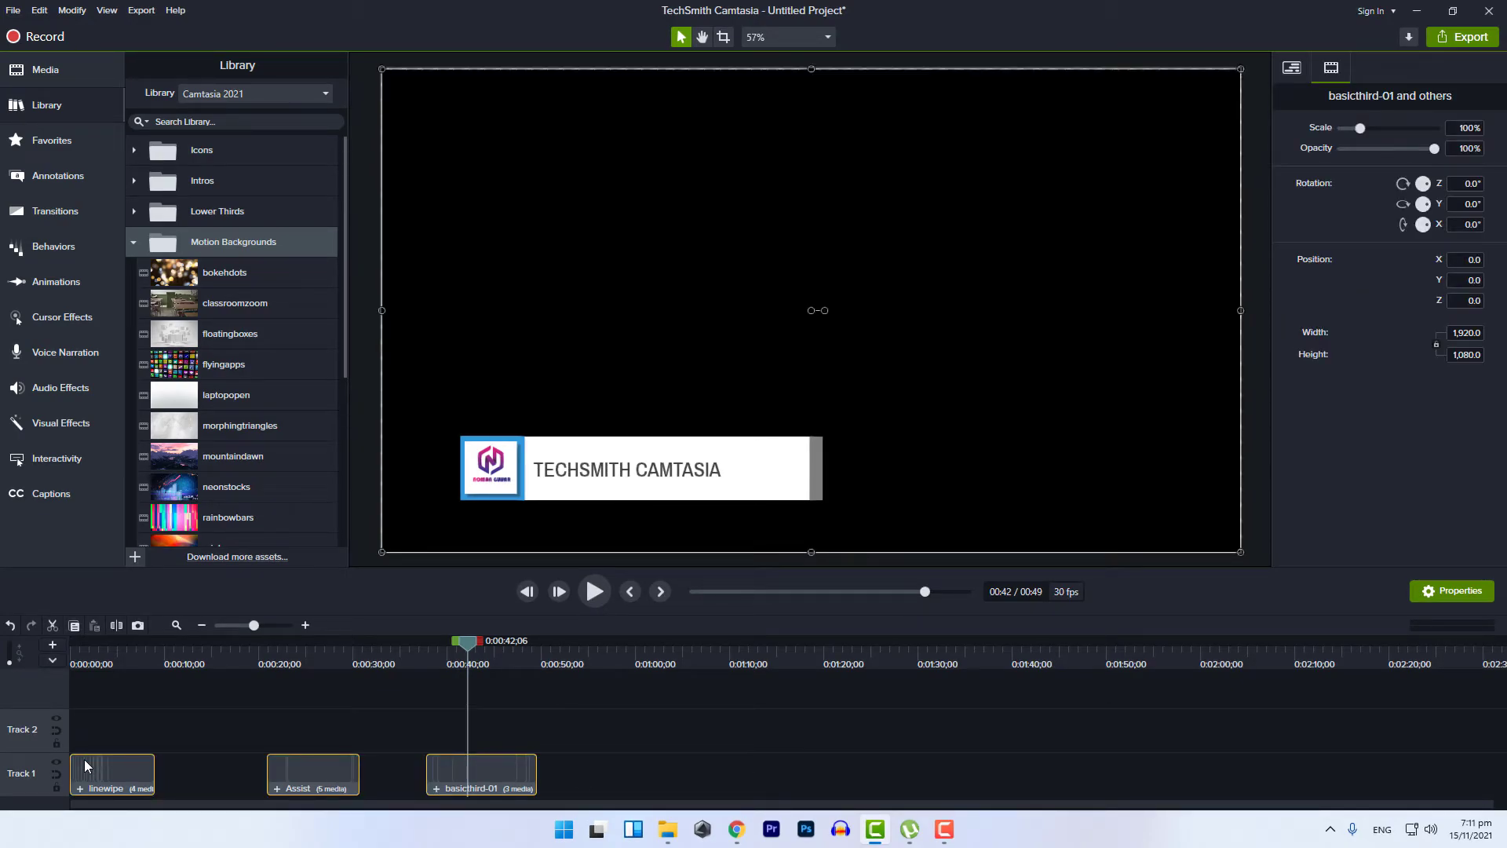
{"action": "key", "text": "Delete"}
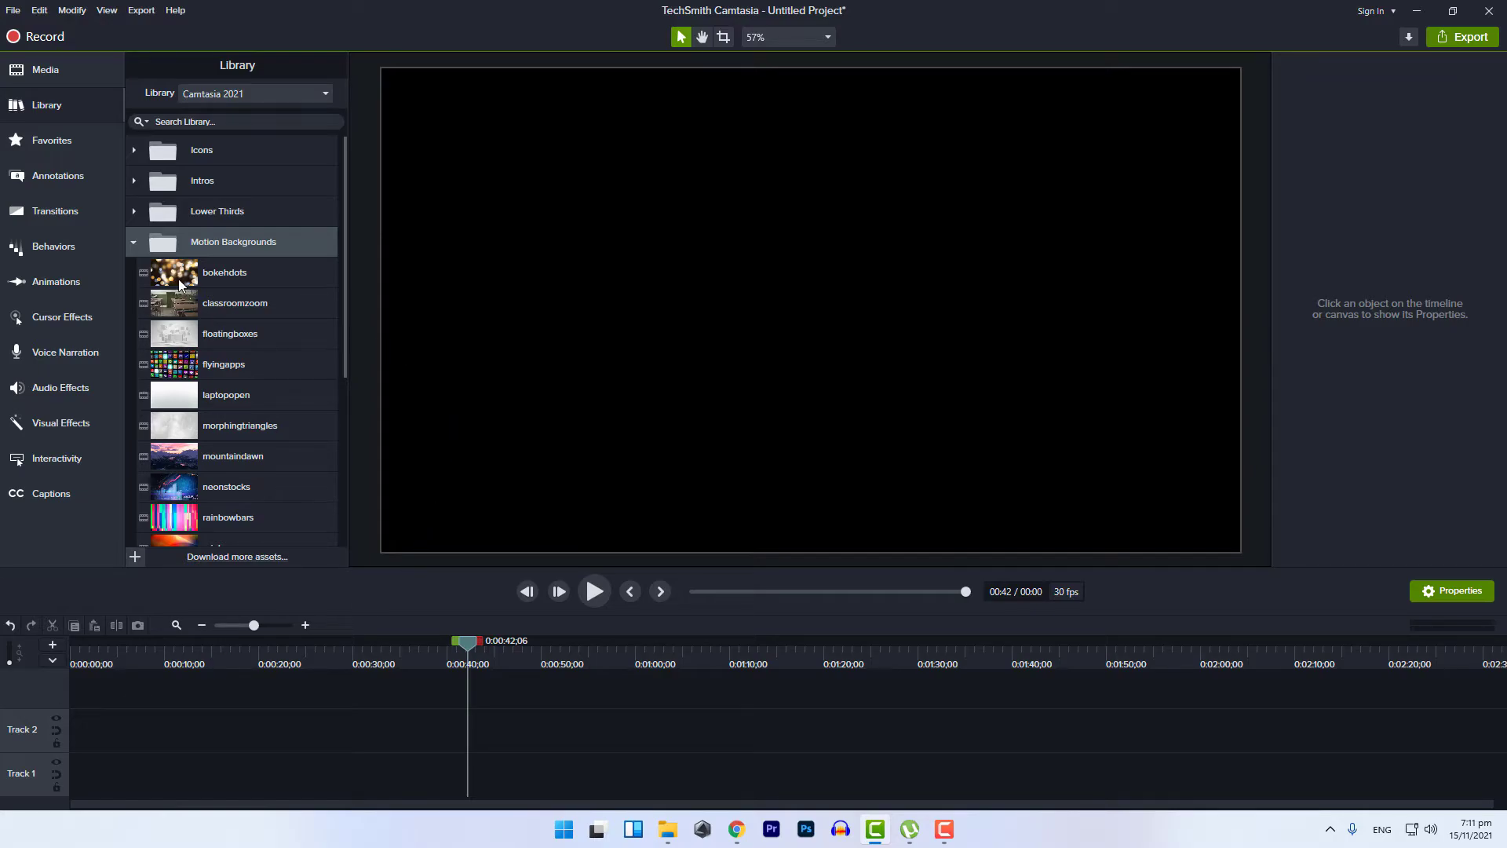
{"action": "left_click_drag", "start_coordinate": [174, 279], "coordinate": [308, 775]}
{"action": "left_click_drag", "start_coordinate": [334, 650], "coordinate": [139, 776]}
{"action": "left_click", "coordinate": [140, 658]}
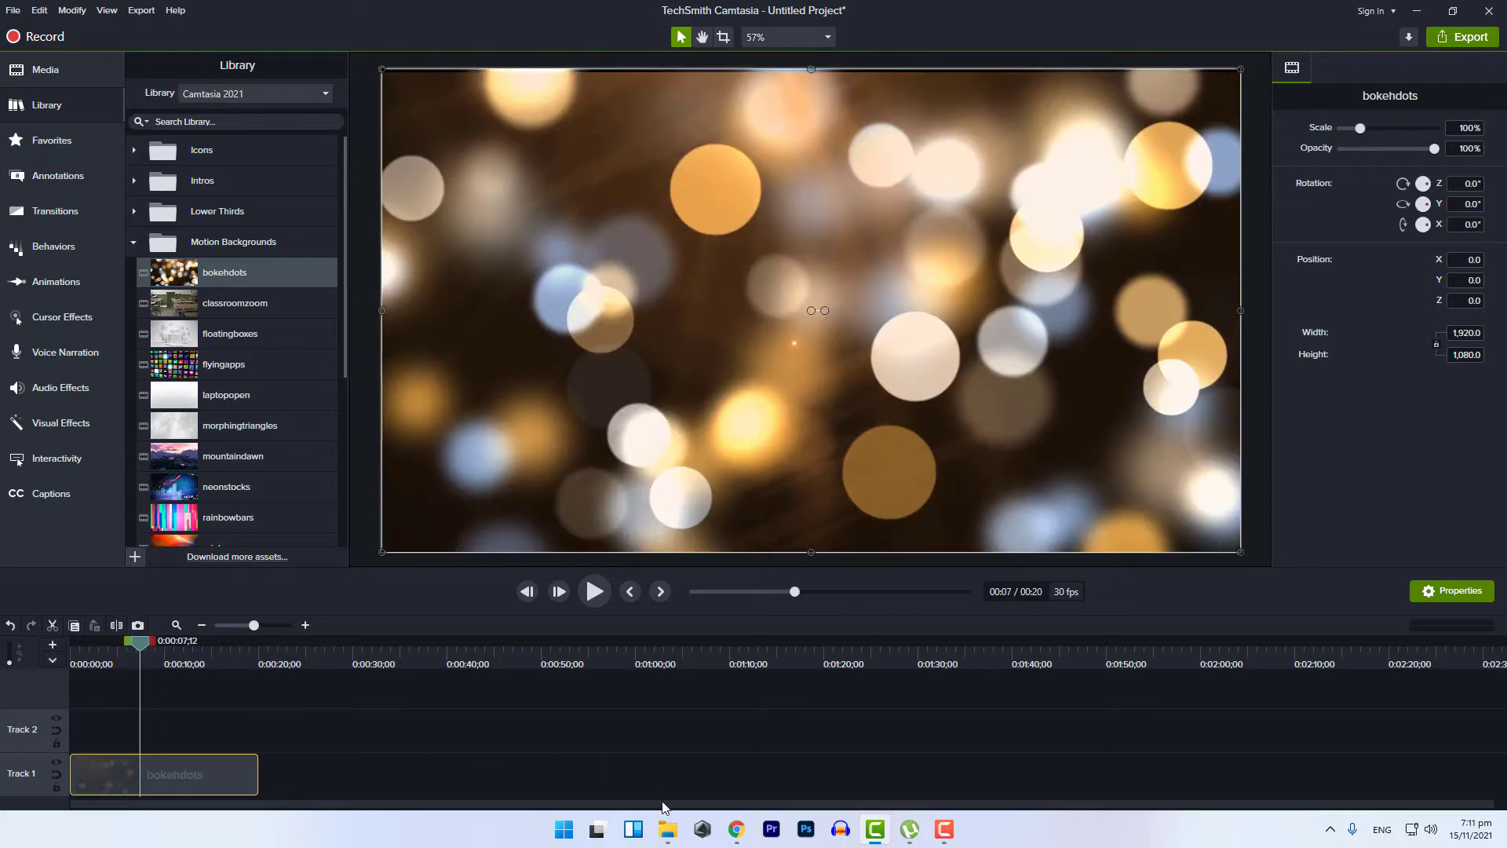
{"action": "left_click", "coordinate": [667, 829]}
{"action": "left_click", "coordinate": [93, 72]}
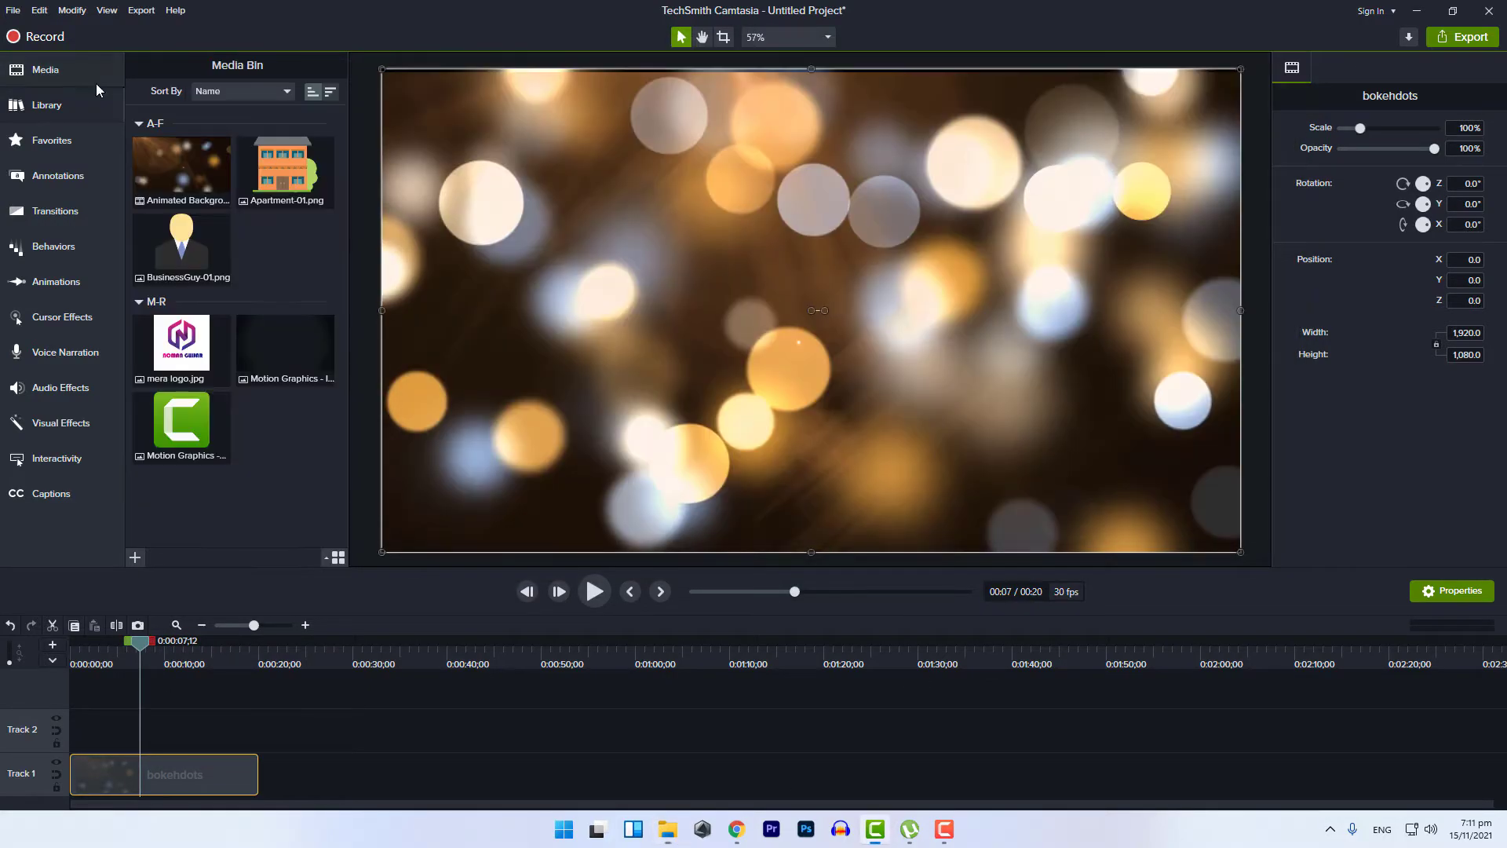
{"action": "left_click", "coordinate": [667, 829]}
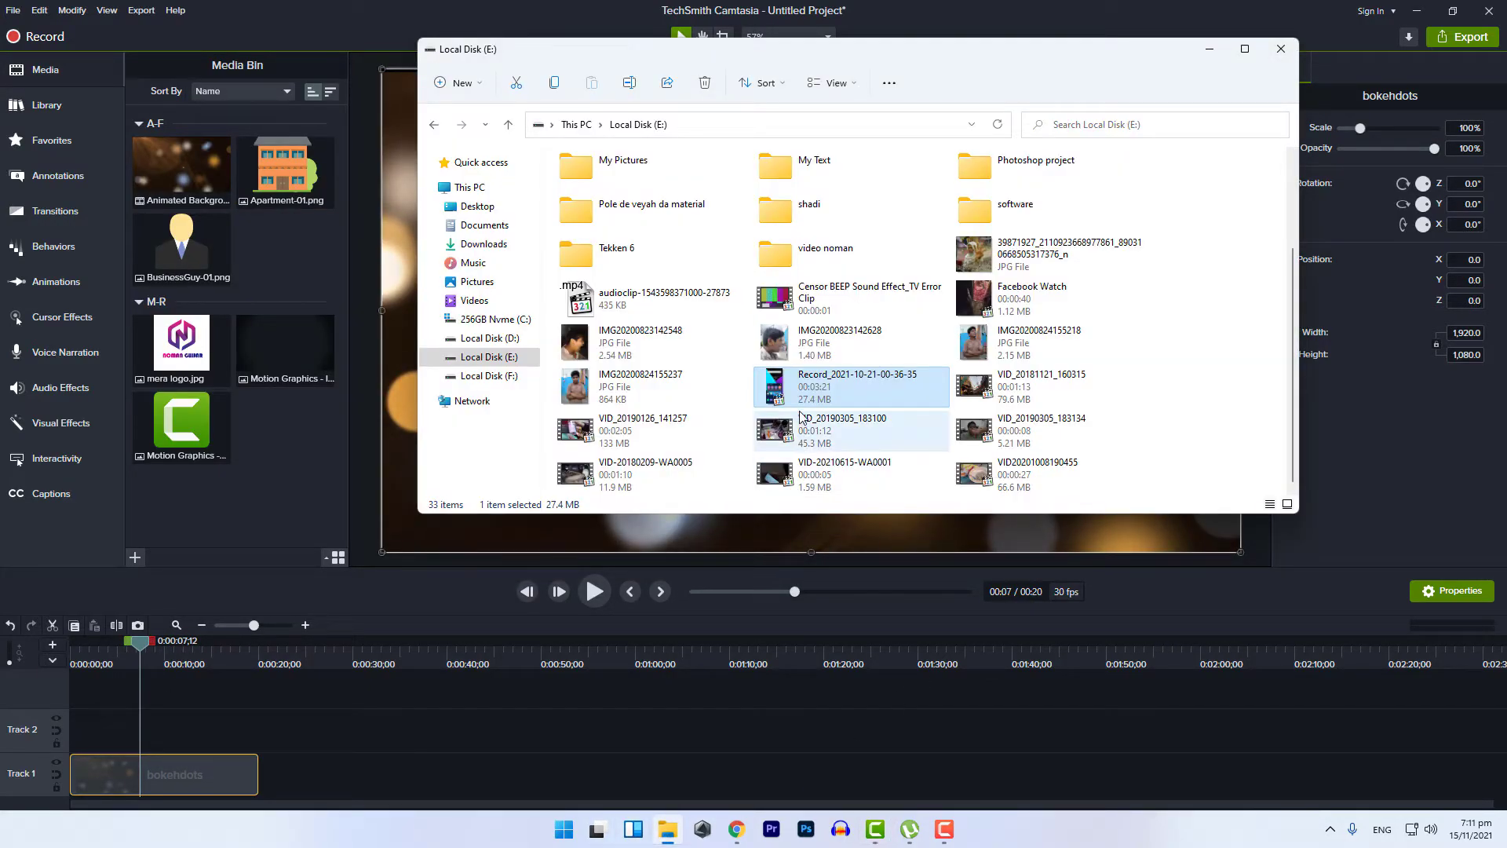
{"action": "left_click_drag", "start_coordinate": [790, 400], "coordinate": [245, 429]}
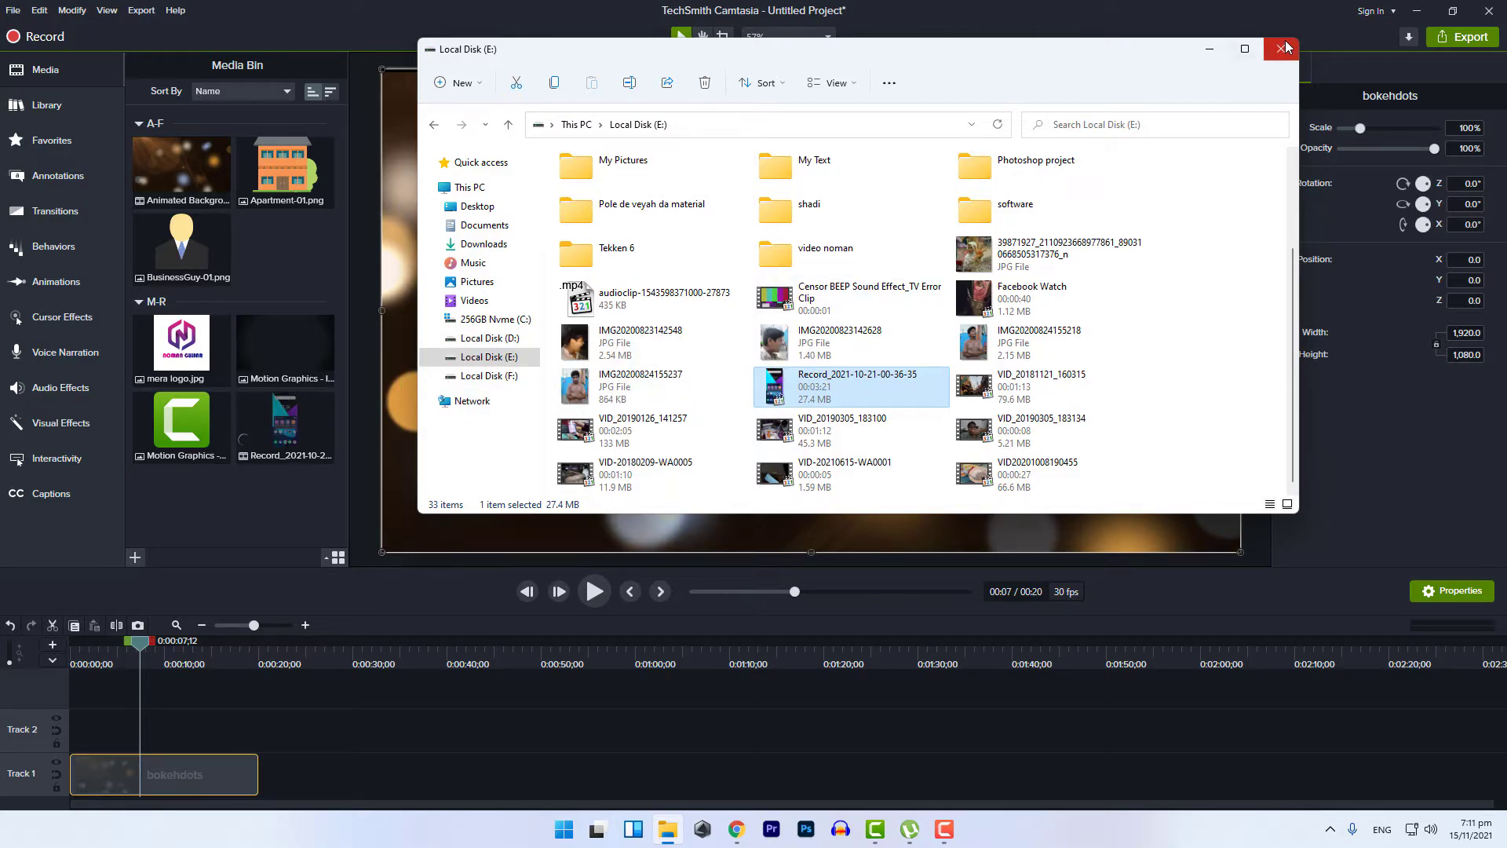
{"action": "left_click", "coordinate": [1281, 48]}
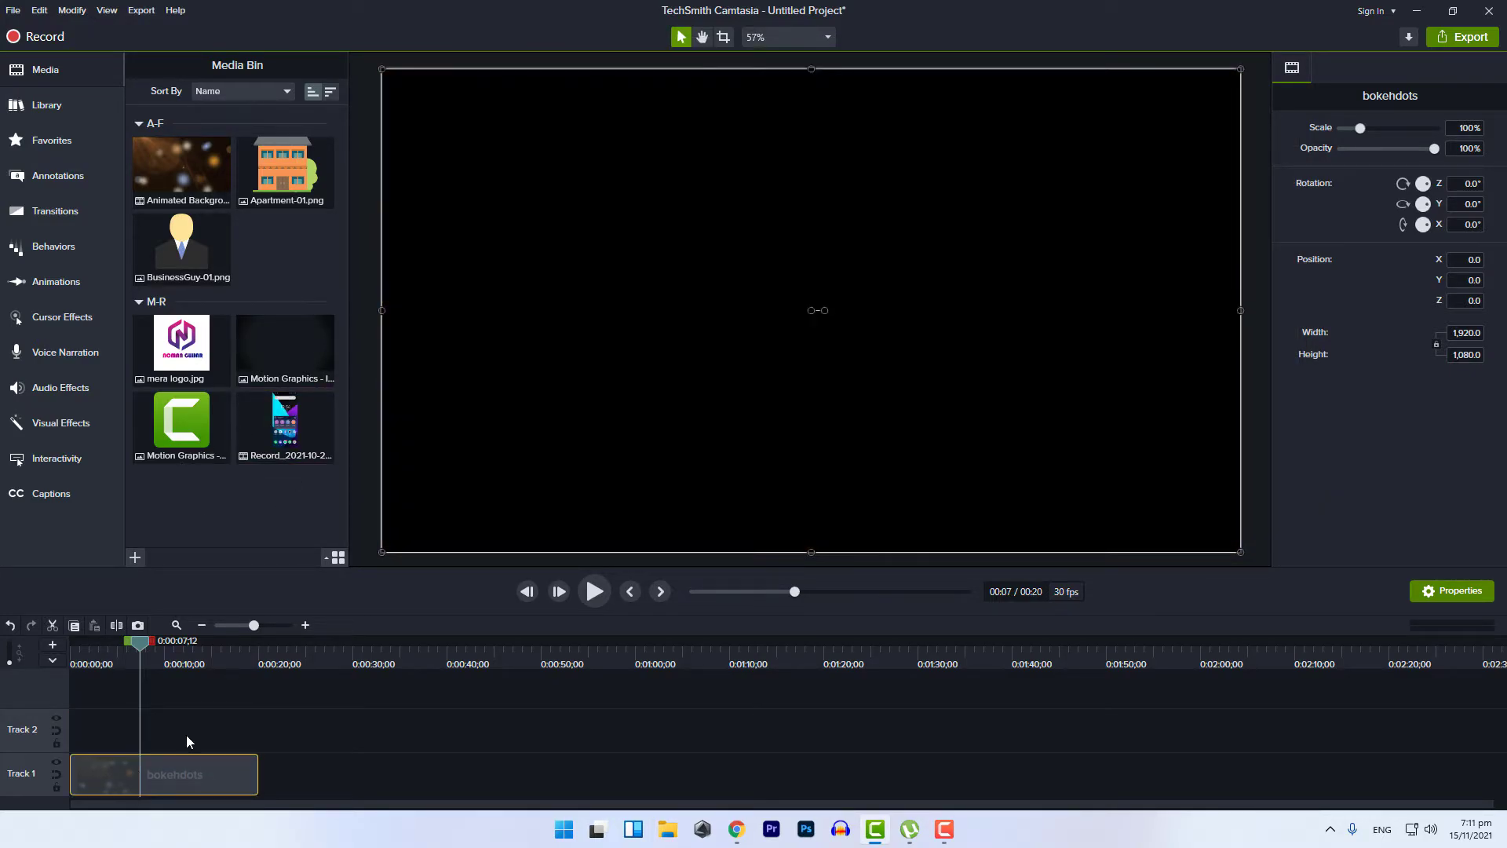
{"action": "left_click_drag", "start_coordinate": [284, 424], "coordinate": [109, 744]}
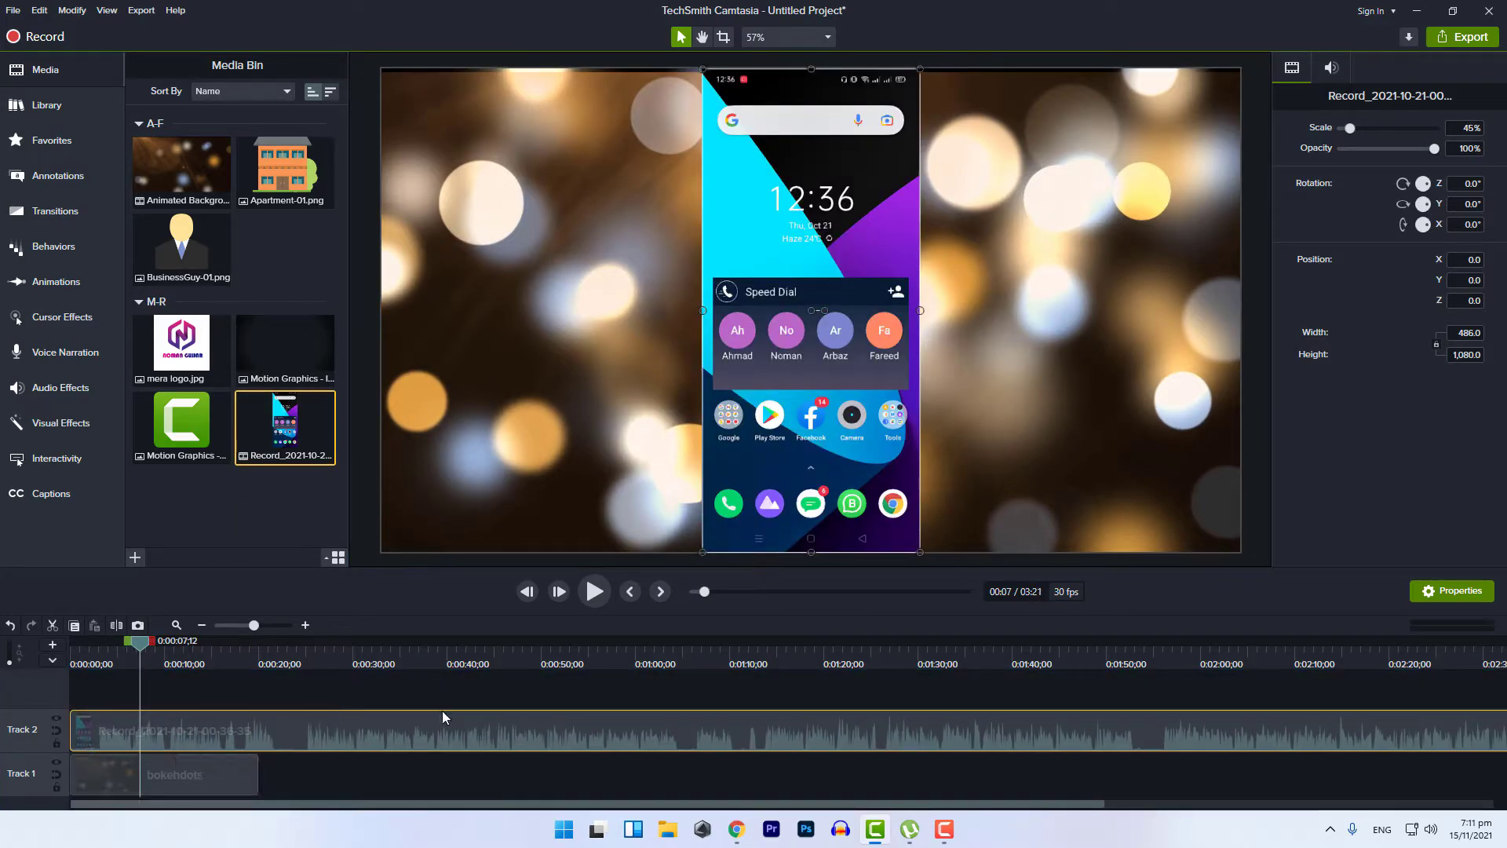
{"action": "left_click", "coordinate": [1452, 591]}
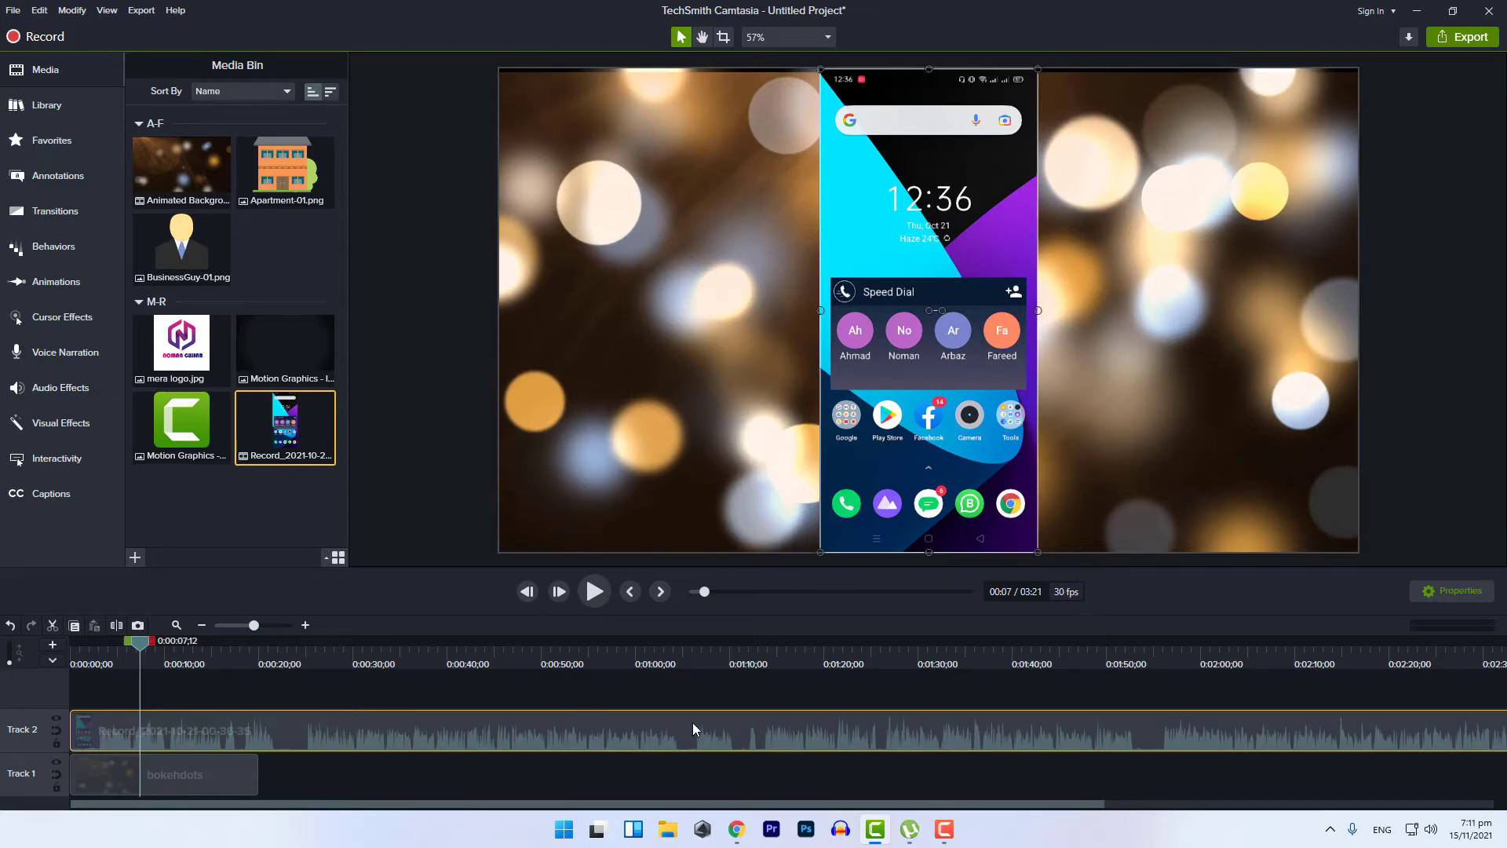
{"action": "right_click", "coordinate": [667, 744]}
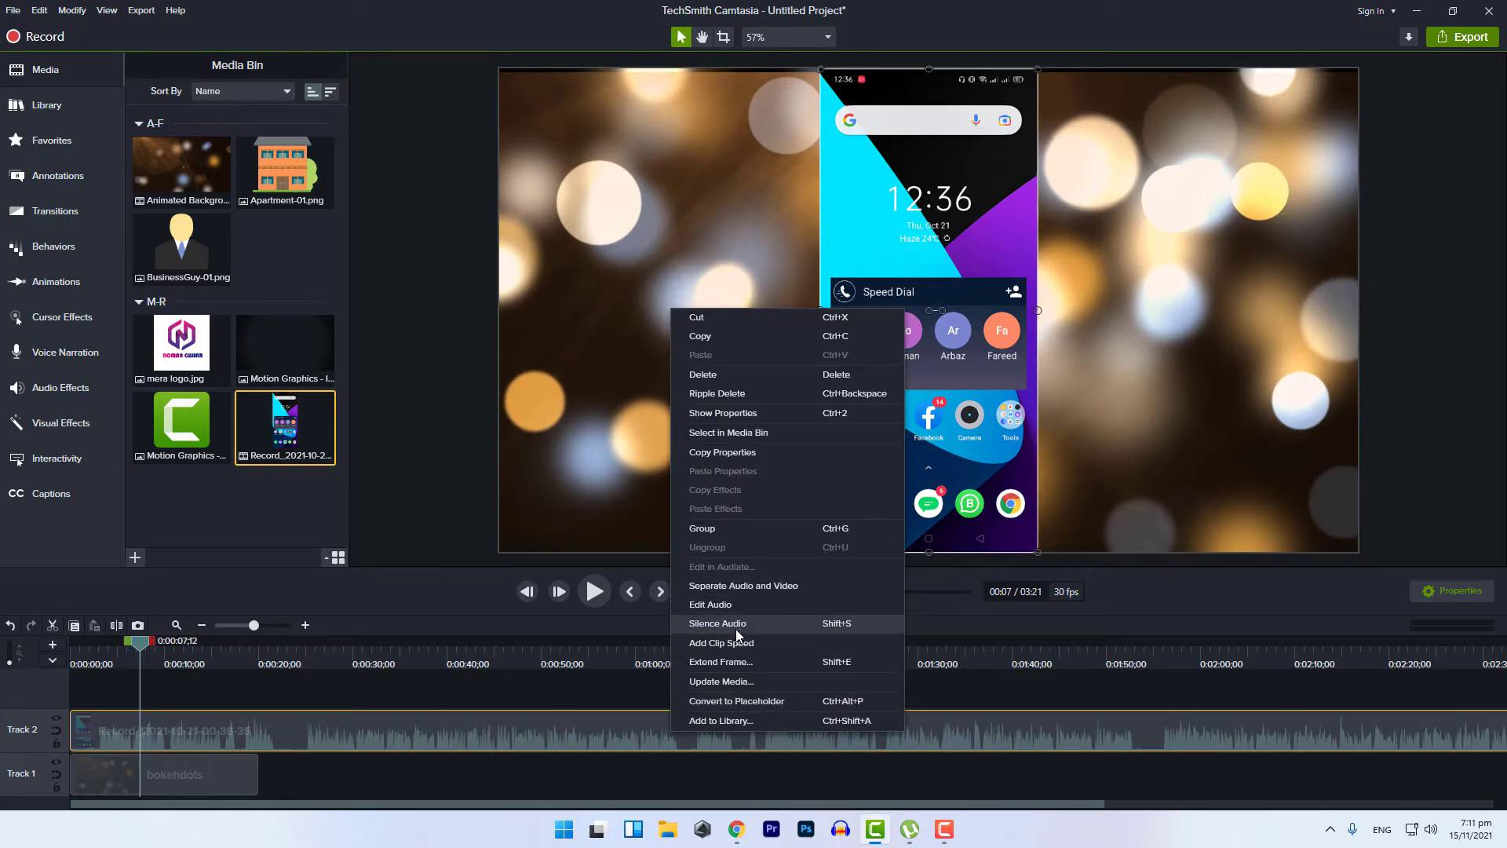
{"action": "left_click", "coordinate": [820, 626]}
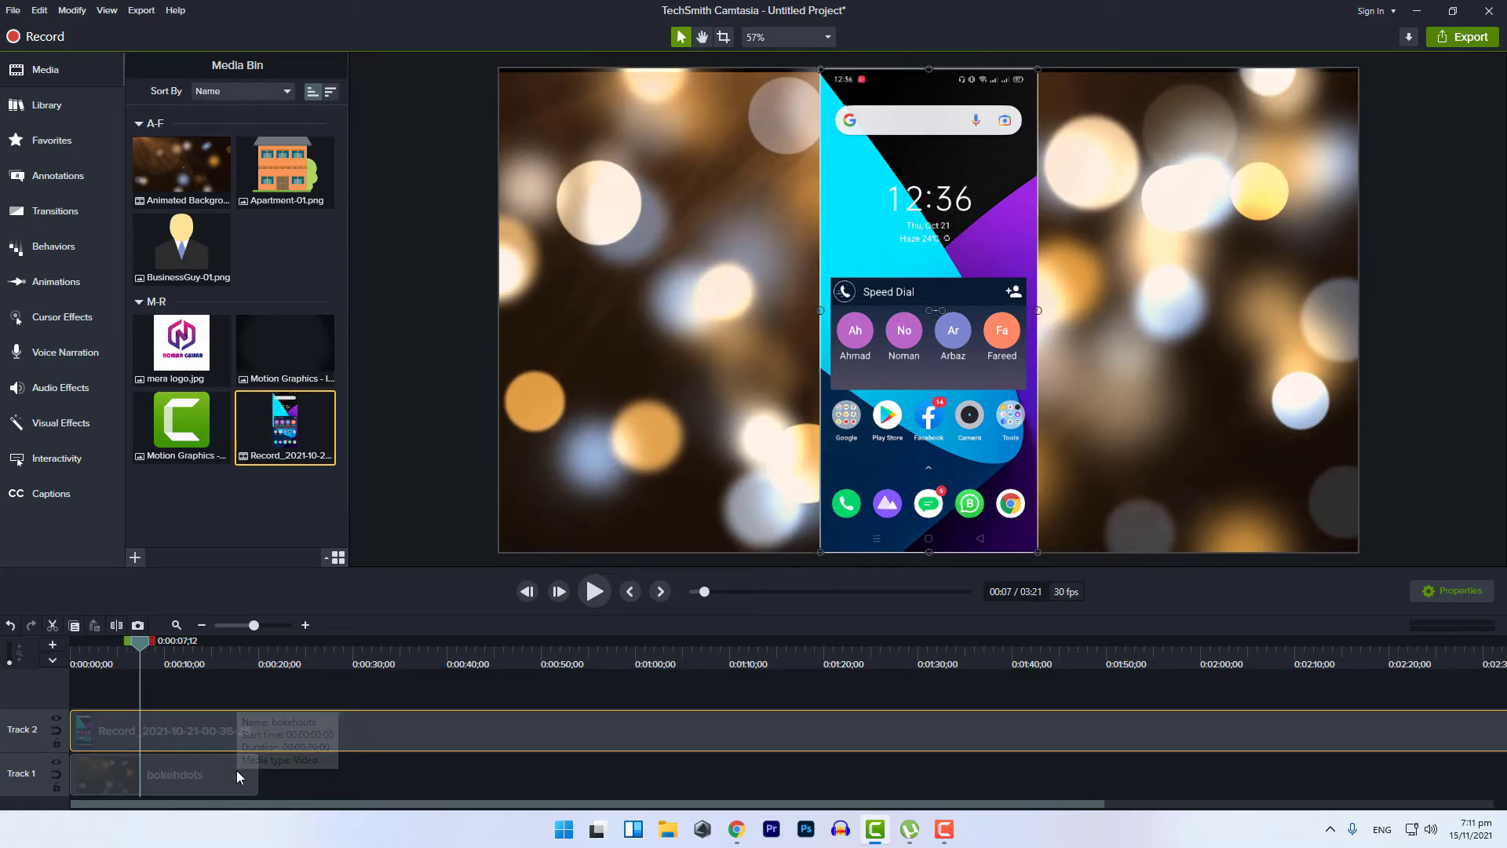
- Duplicate the bokehdots clip and place the copy directly after the original on Track 1
{"action": "left_click_drag", "start_coordinate": [140, 643], "coordinate": [192, 676]}
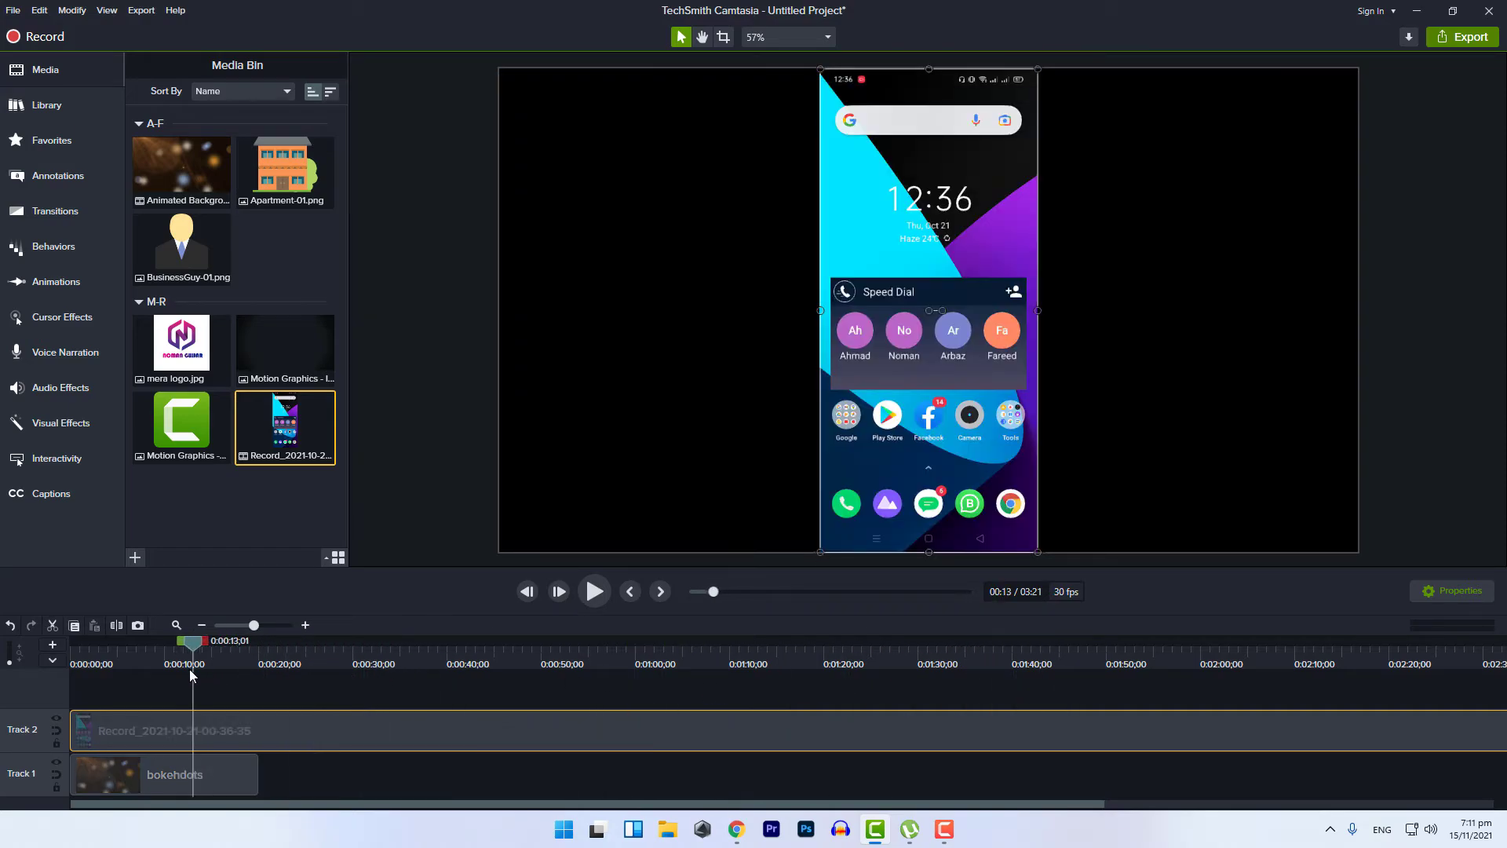
{"action": "left_click_drag", "start_coordinate": [253, 626], "coordinate": [244, 627]}
{"action": "left_click", "coordinate": [98, 782]}
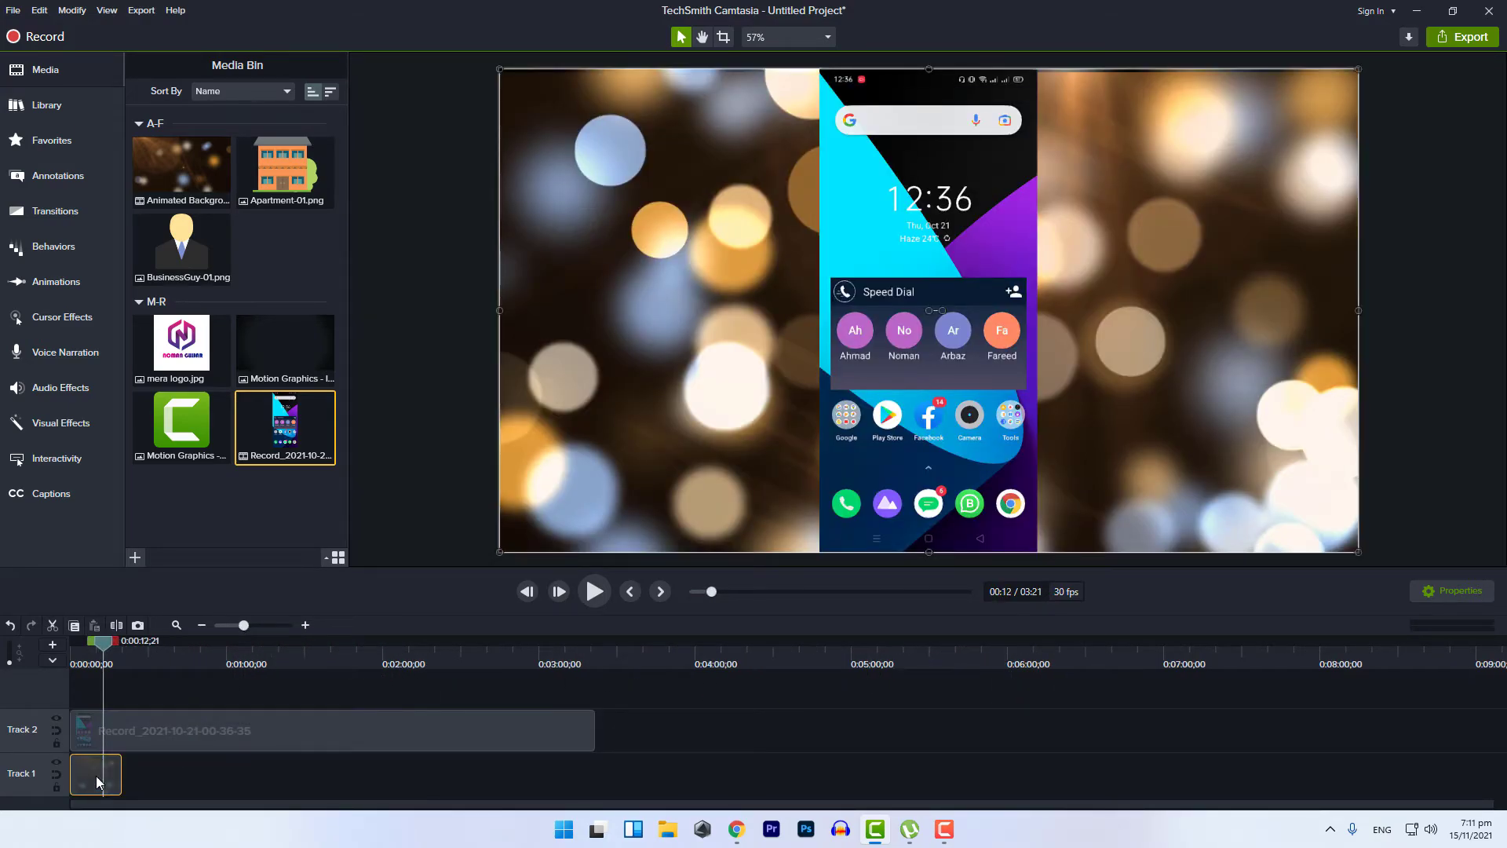
{"action": "right_click", "coordinate": [108, 774]}
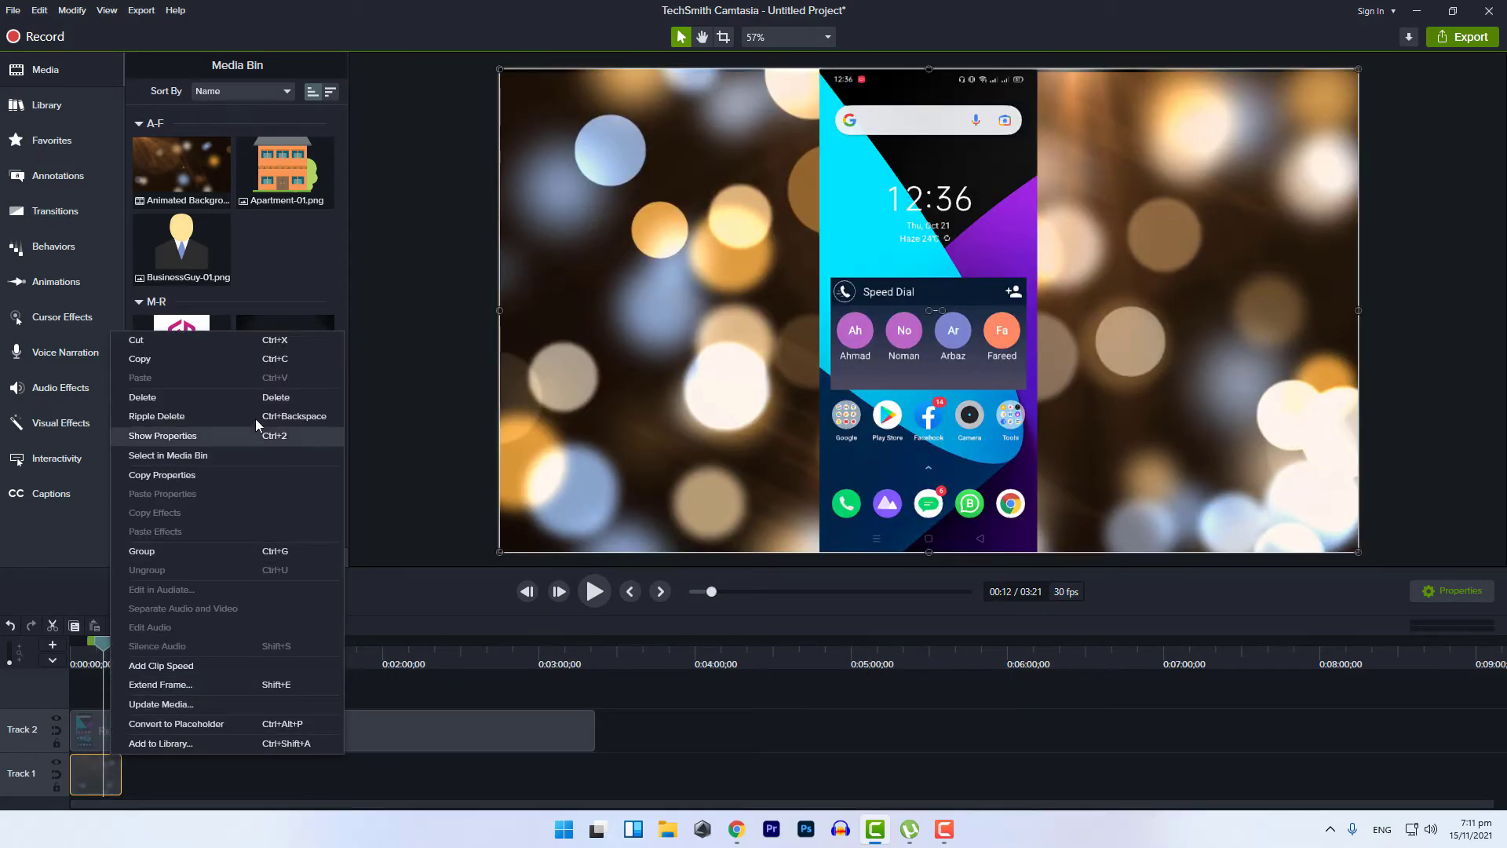
{"action": "left_click", "coordinate": [206, 359]}
{"action": "right_click", "coordinate": [186, 771]}
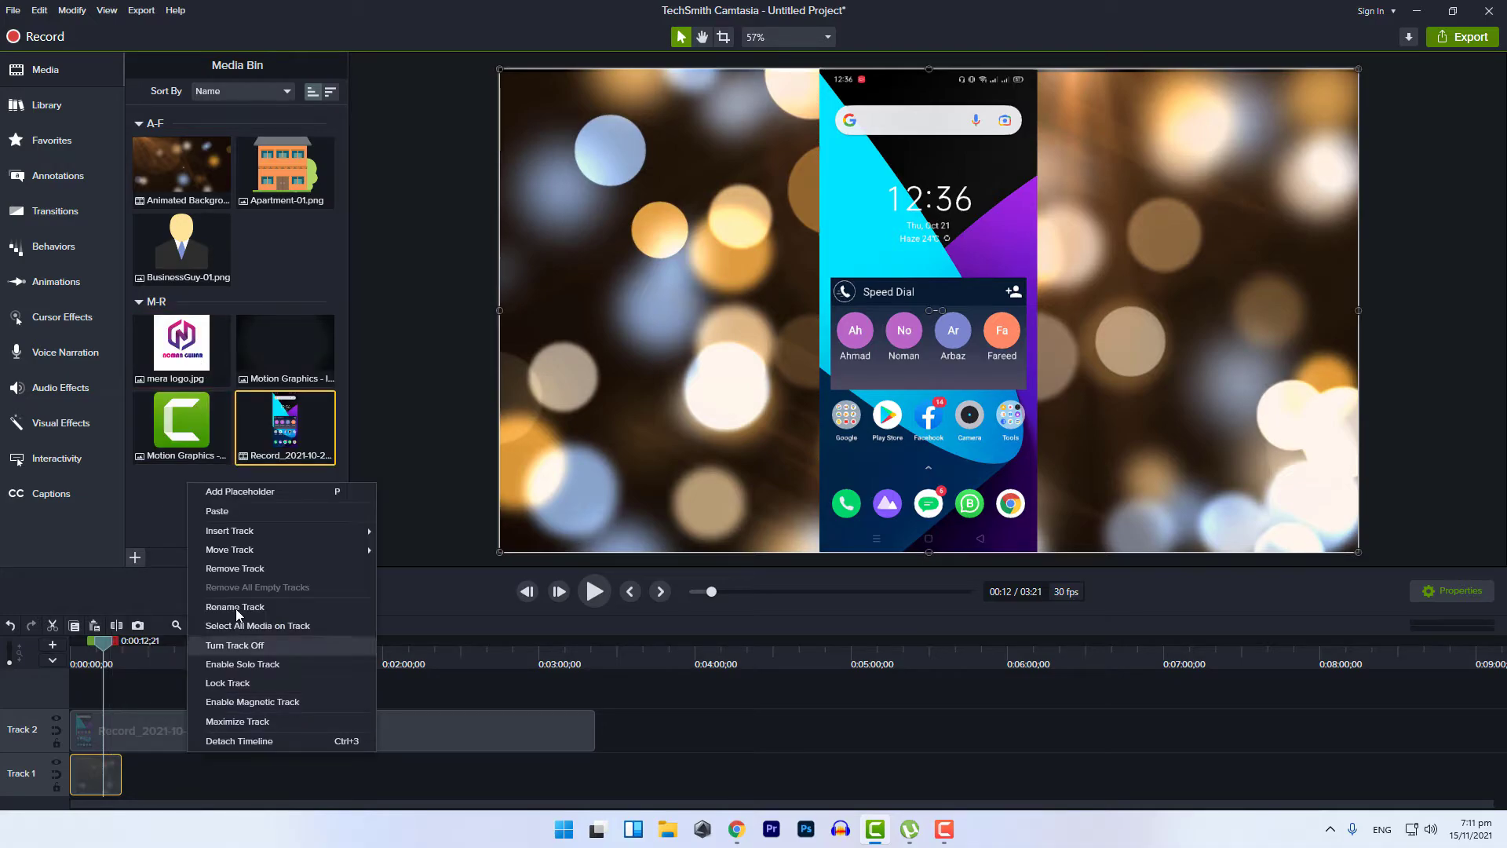
{"action": "left_click", "coordinate": [218, 518]}
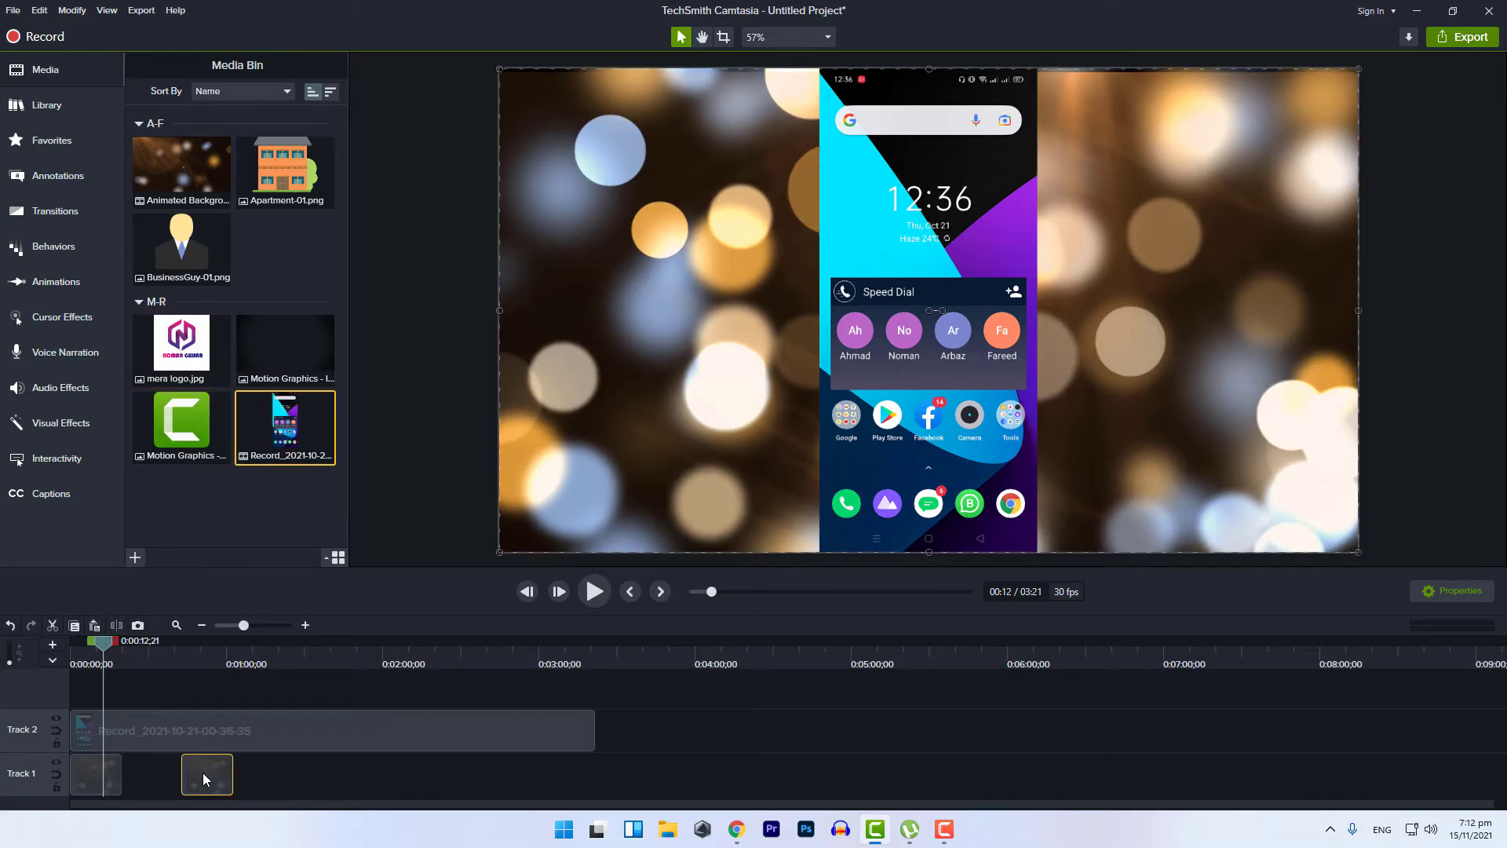
{"action": "left_click_drag", "start_coordinate": [202, 777], "coordinate": [135, 781]}
- Duplicate both bokehdots clips together and place the copies directly after them on Track 1
{"action": "left_click_drag", "start_coordinate": [105, 646], "coordinate": [137, 709]}
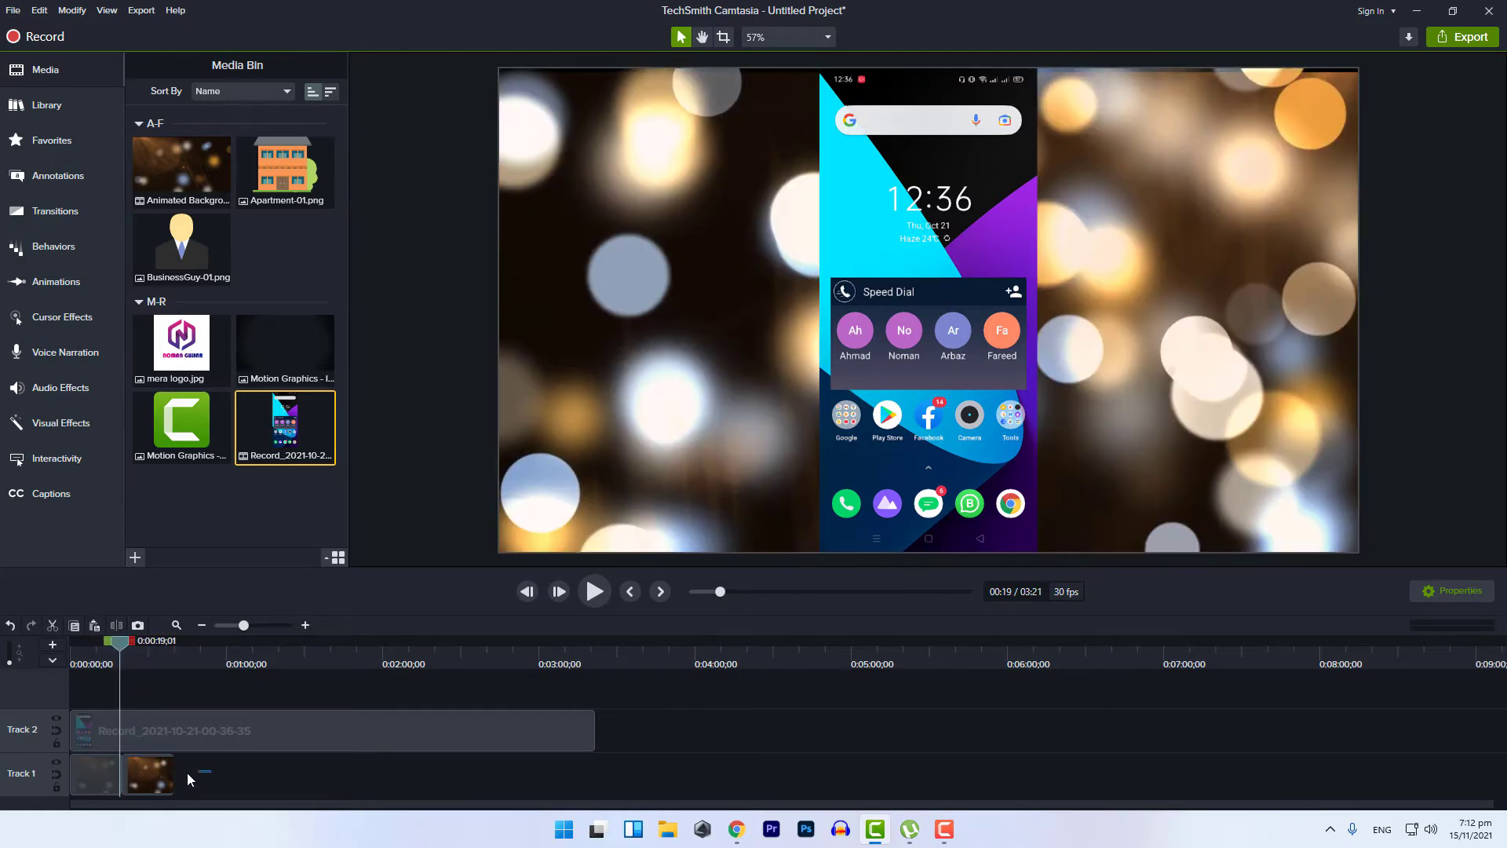
{"action": "left_click_drag", "start_coordinate": [211, 770], "coordinate": [105, 776]}
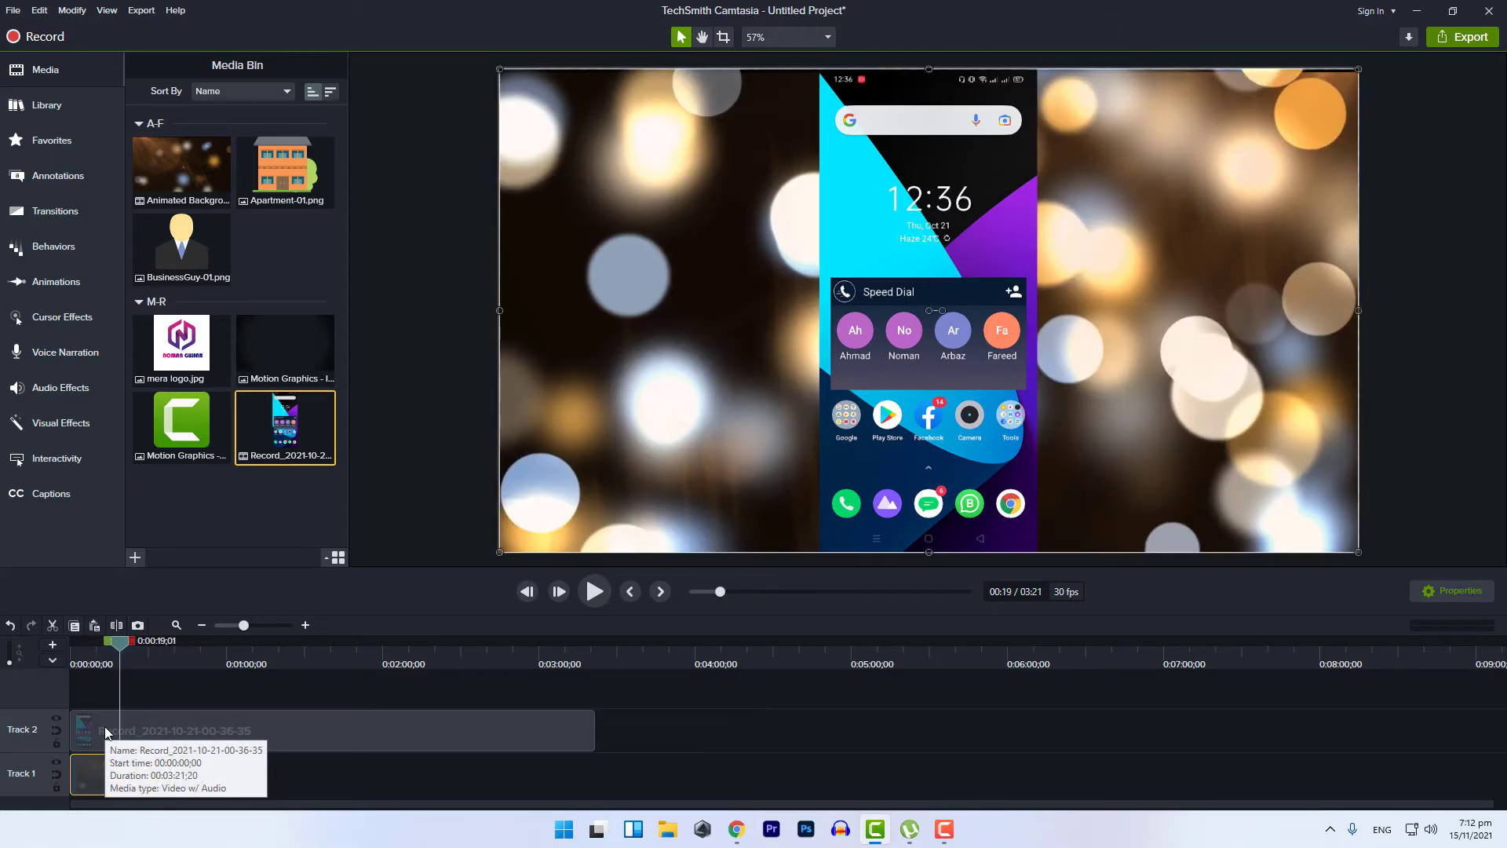
{"action": "key", "text": "ctrl+c"}
{"action": "key", "text": "ctrl+v"}
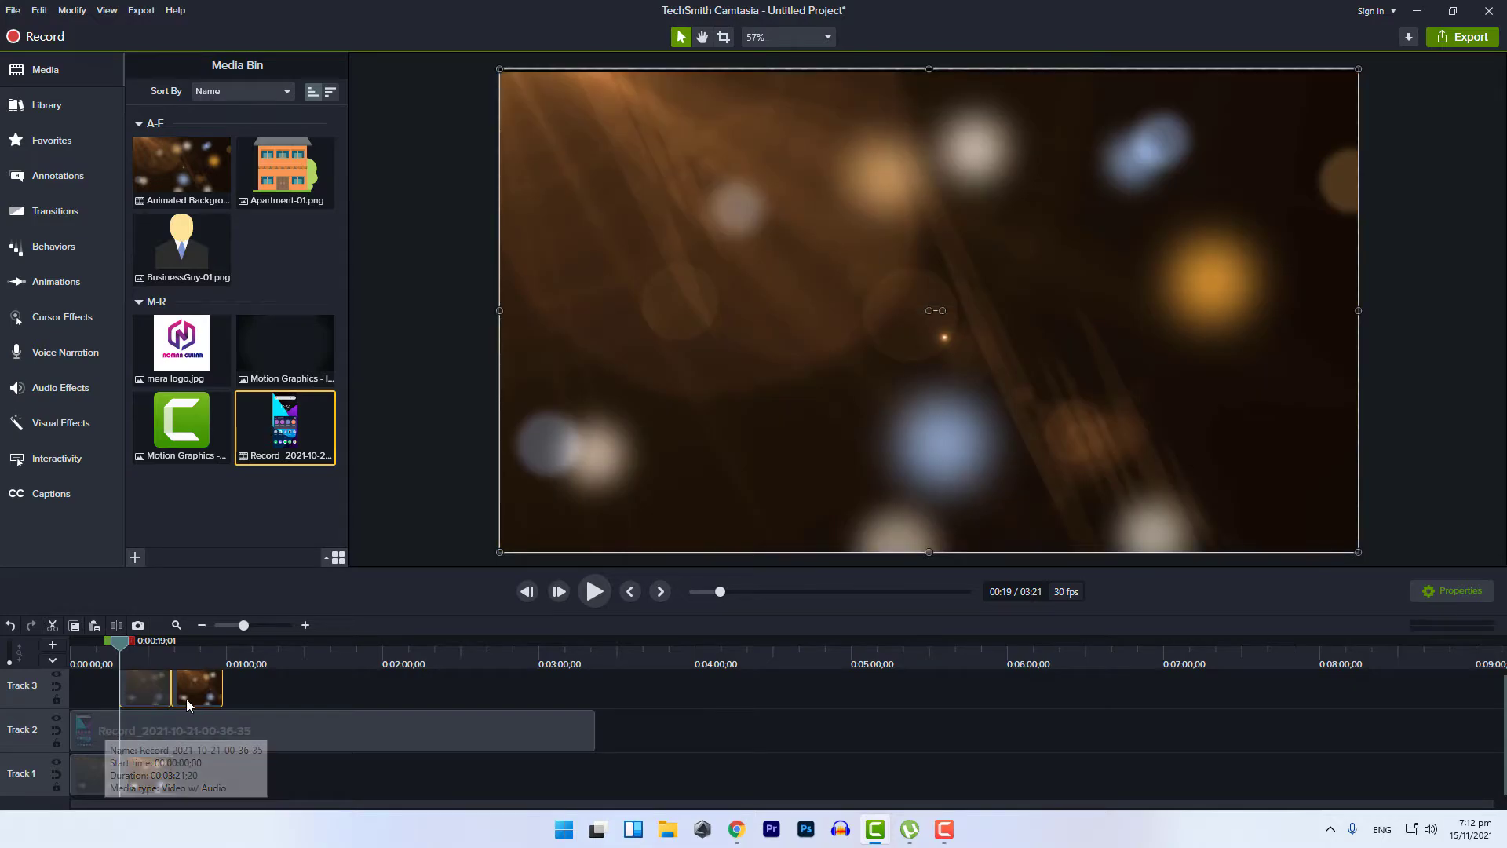
{"action": "left_click_drag", "start_coordinate": [212, 699], "coordinate": [92, 774]}
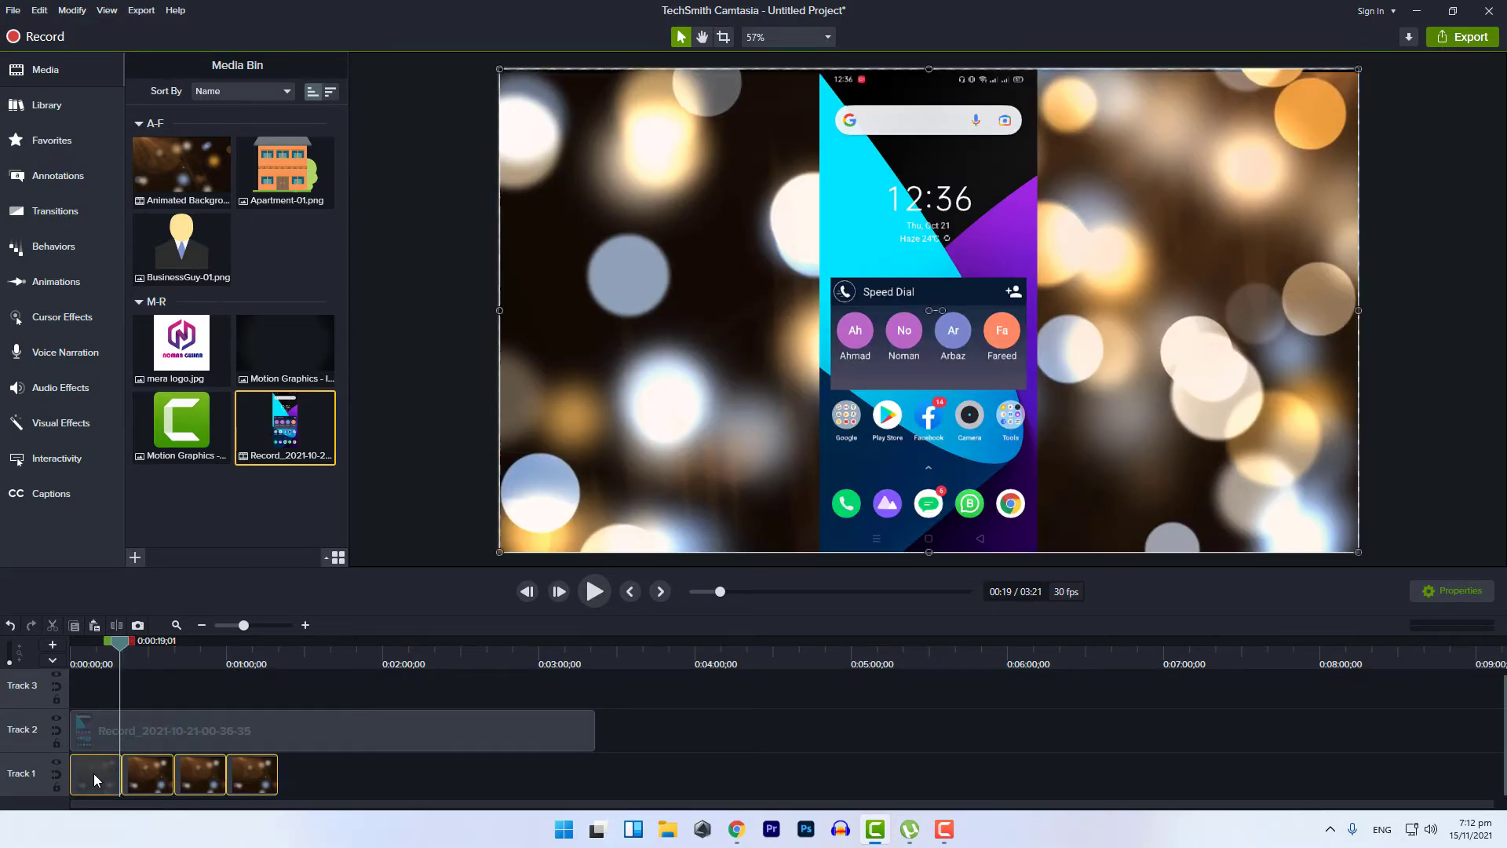
- Duplicate all four bokehdots clips and append the copies to the end of the background row on Track 1
{"action": "key", "text": "ctrl+c"}
{"action": "key", "text": "ctrl+v"}
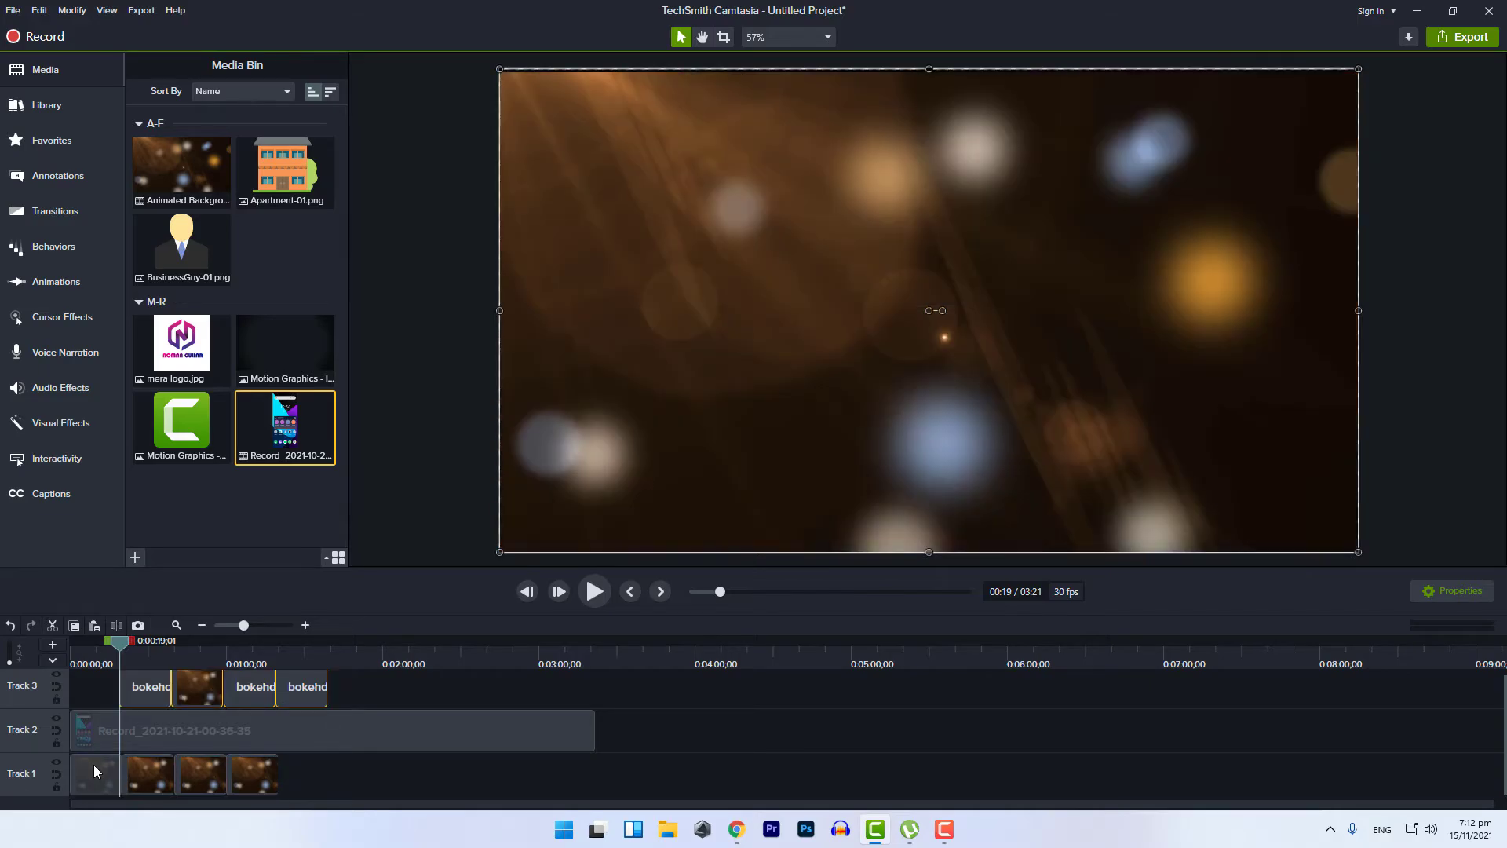
{"action": "left_click_drag", "start_coordinate": [294, 687], "coordinate": [452, 774]}
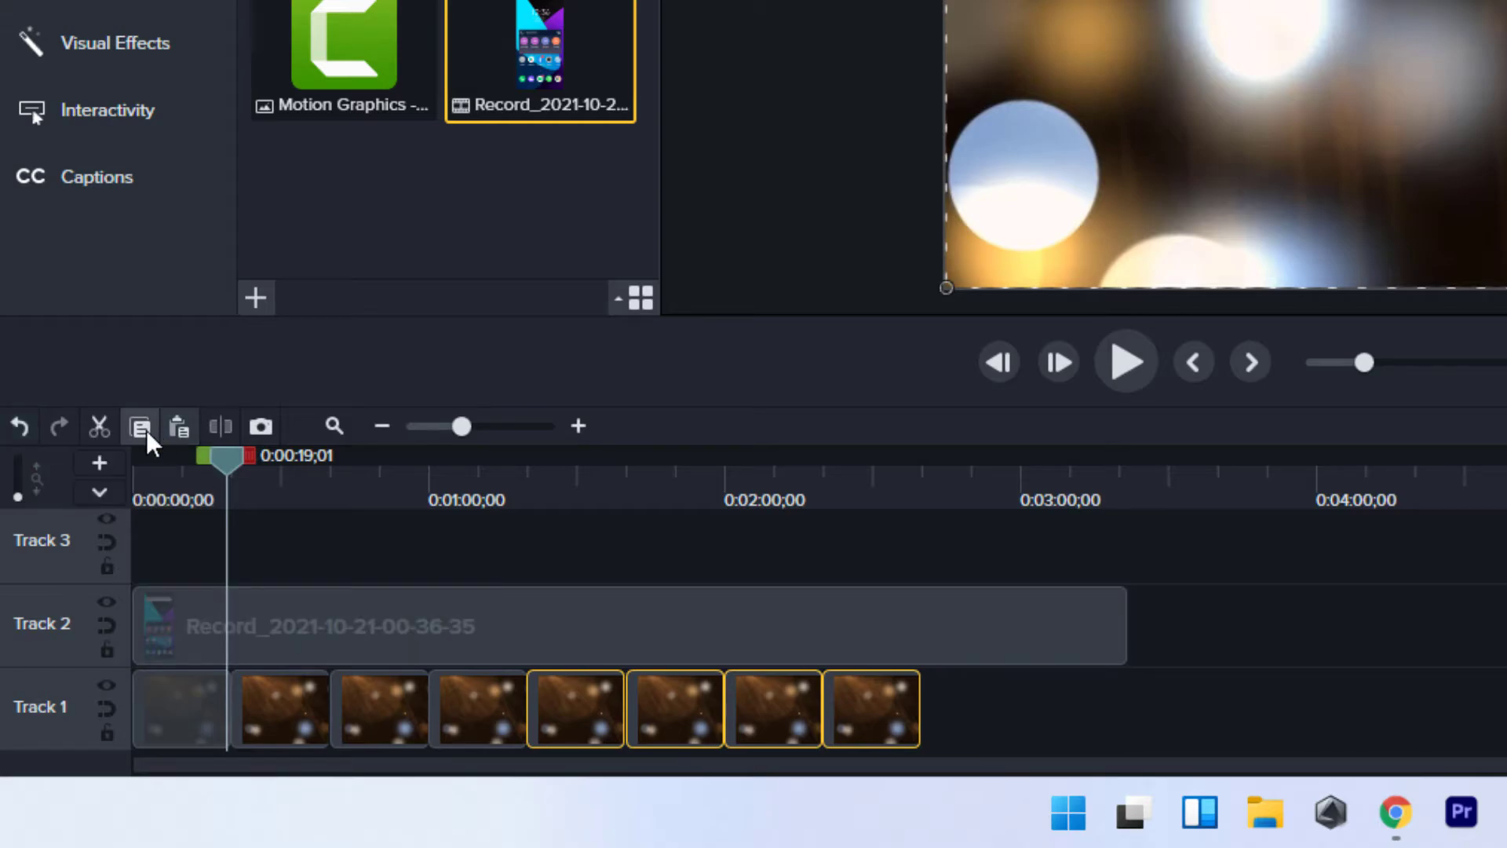
- Append two more bokehdots copies on Track 1 so the background spans nearly the whole screen recording
{"action": "left_click_drag", "start_coordinate": [970, 710], "coordinate": [739, 687]}
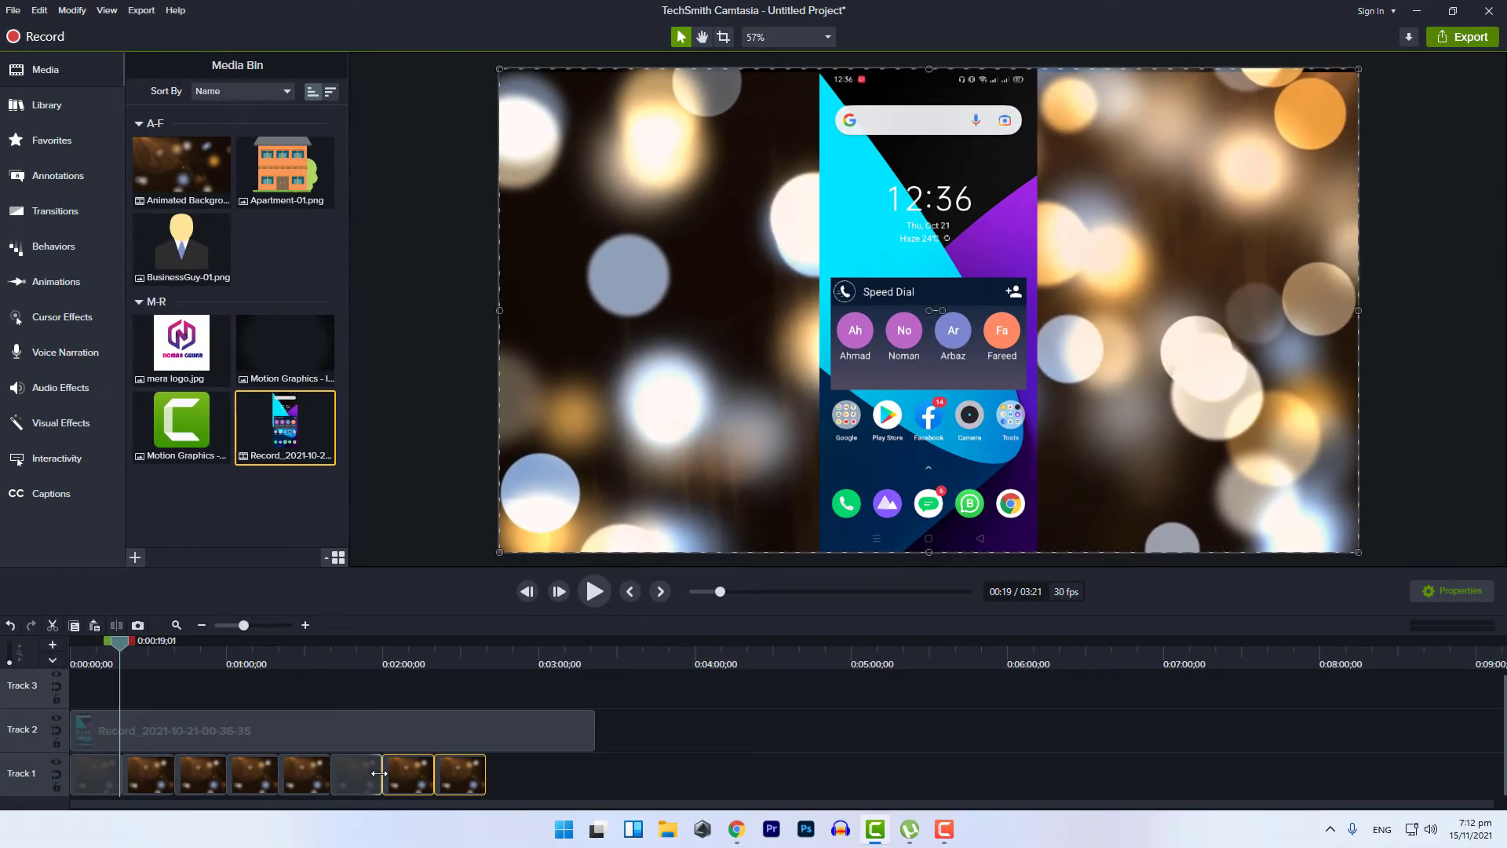
{"action": "key", "text": "ctrl+v"}
{"action": "left_click_drag", "start_coordinate": [221, 688], "coordinate": [588, 773]}
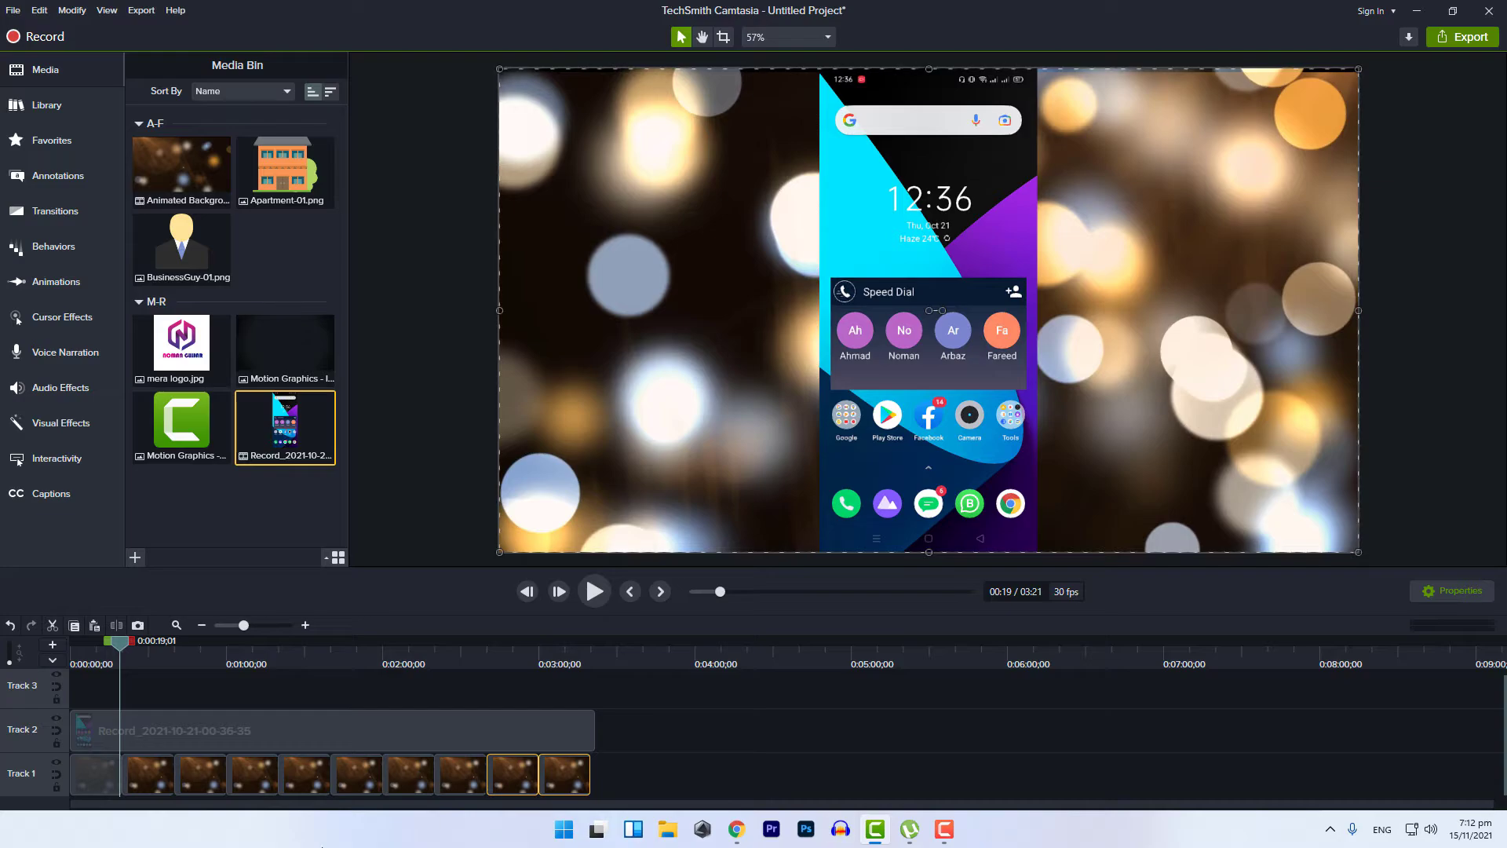
- Preview the composition at about 1:17, move the phone recording from Track 2 to Track 3, and show the annotation callouts
{"action": "left_click_drag", "start_coordinate": [252, 666], "coordinate": [271, 742]}
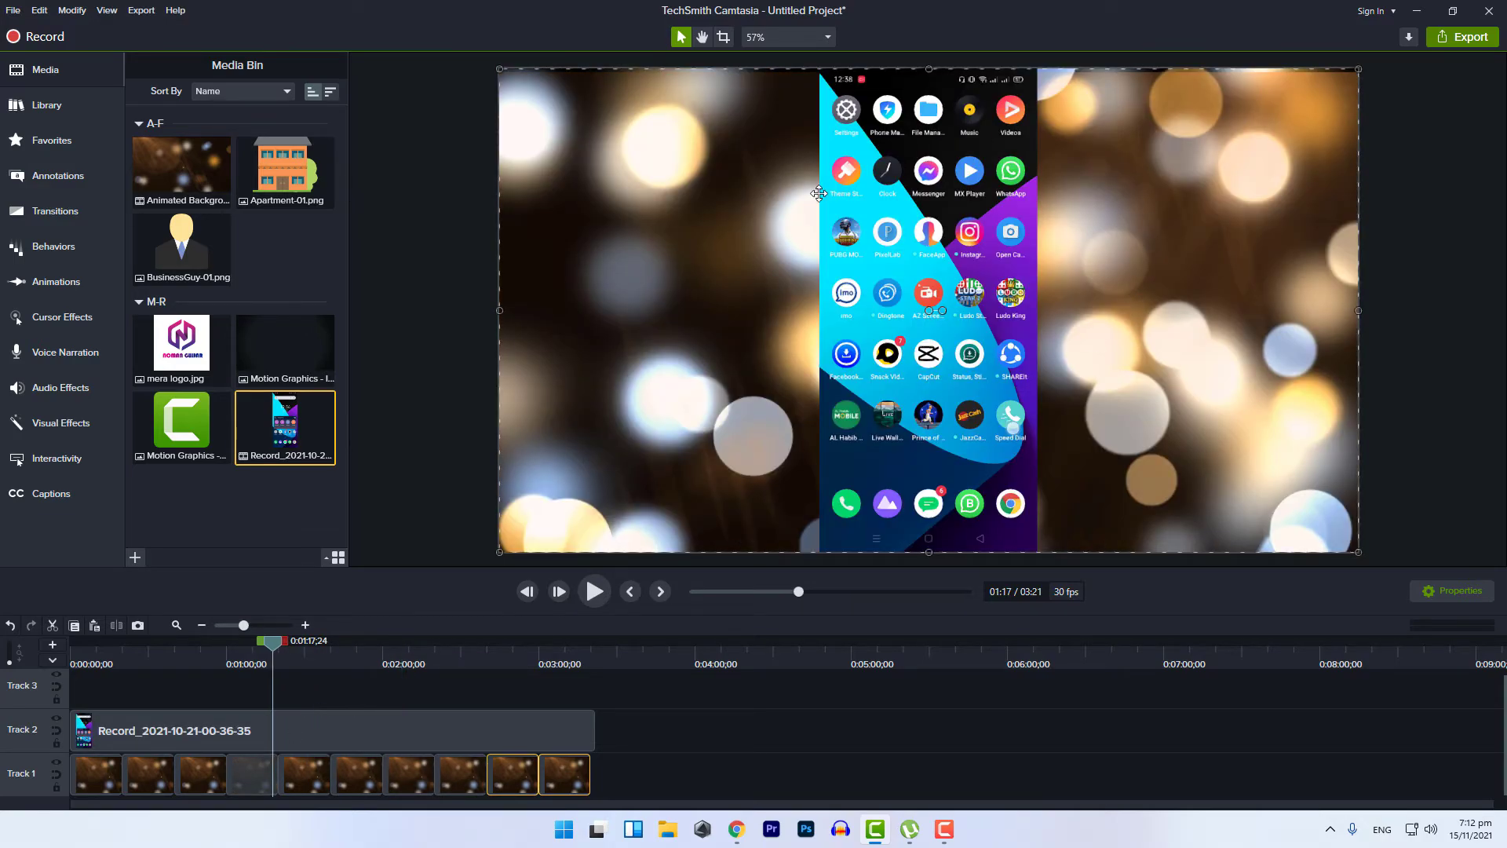
{"action": "left_click", "coordinate": [220, 727]}
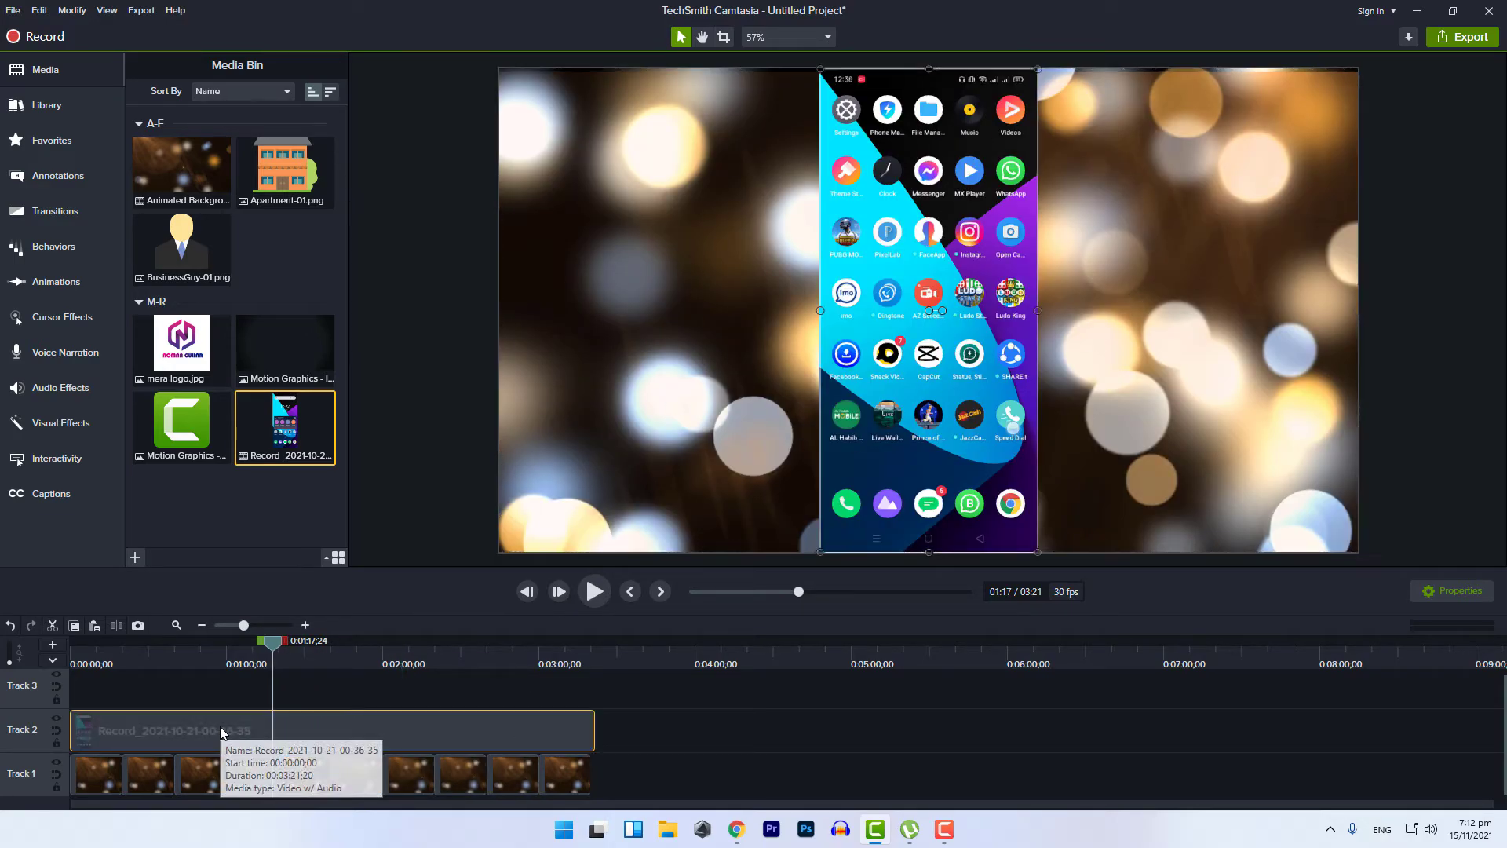
{"action": "left_click_drag", "start_coordinate": [176, 709], "coordinate": [176, 708]}
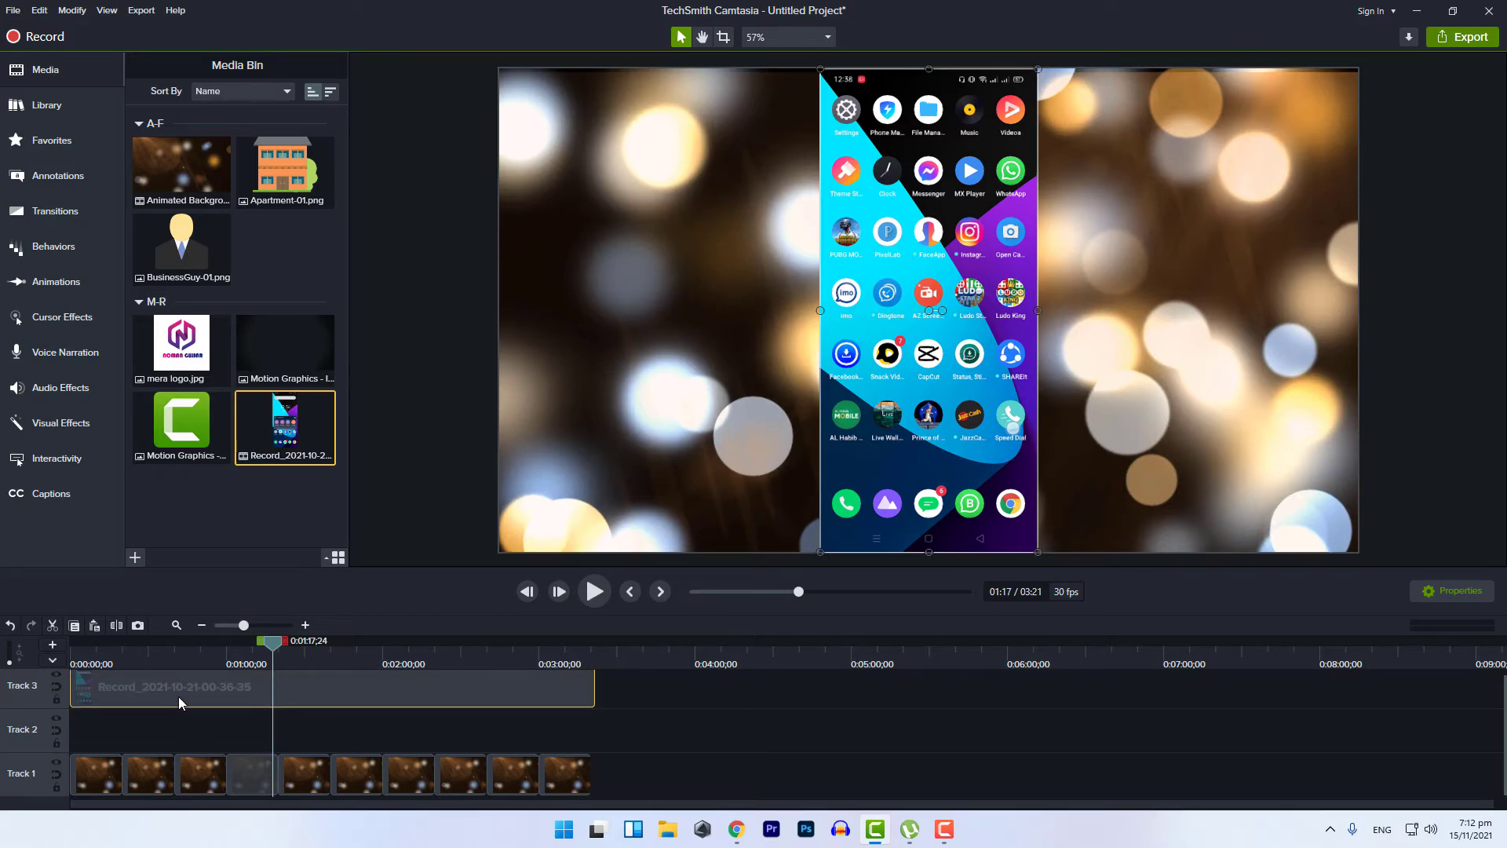
{"action": "left_click", "coordinate": [60, 175]}
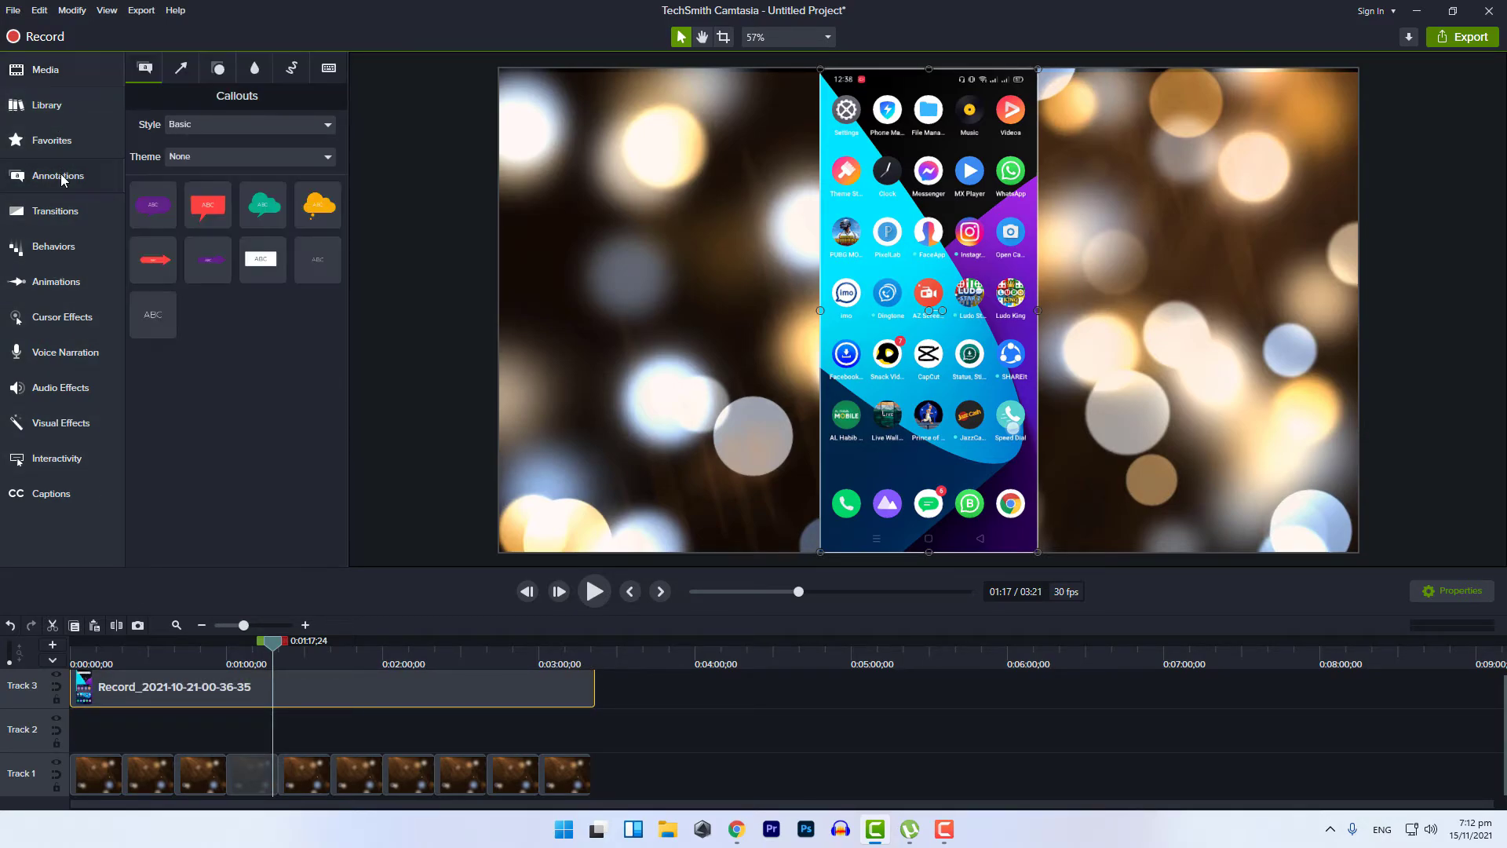
- Add a Blur annotation to Track 2 at about 0:42, between the phone recording and the bokeh background
{"action": "left_click", "coordinate": [255, 71]}
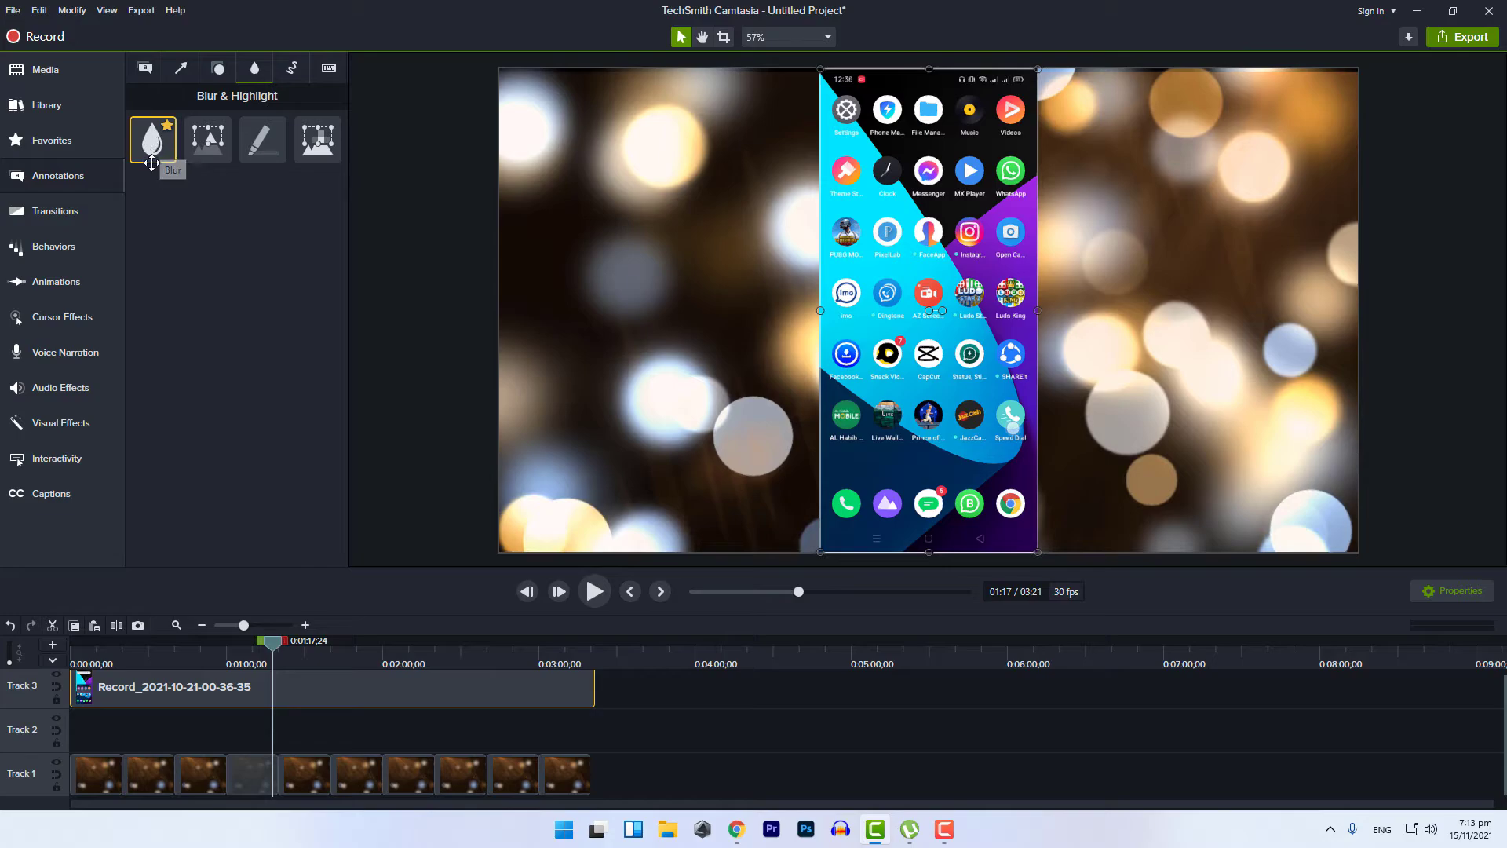
{"action": "left_click_drag", "start_coordinate": [168, 149], "coordinate": [176, 719]}
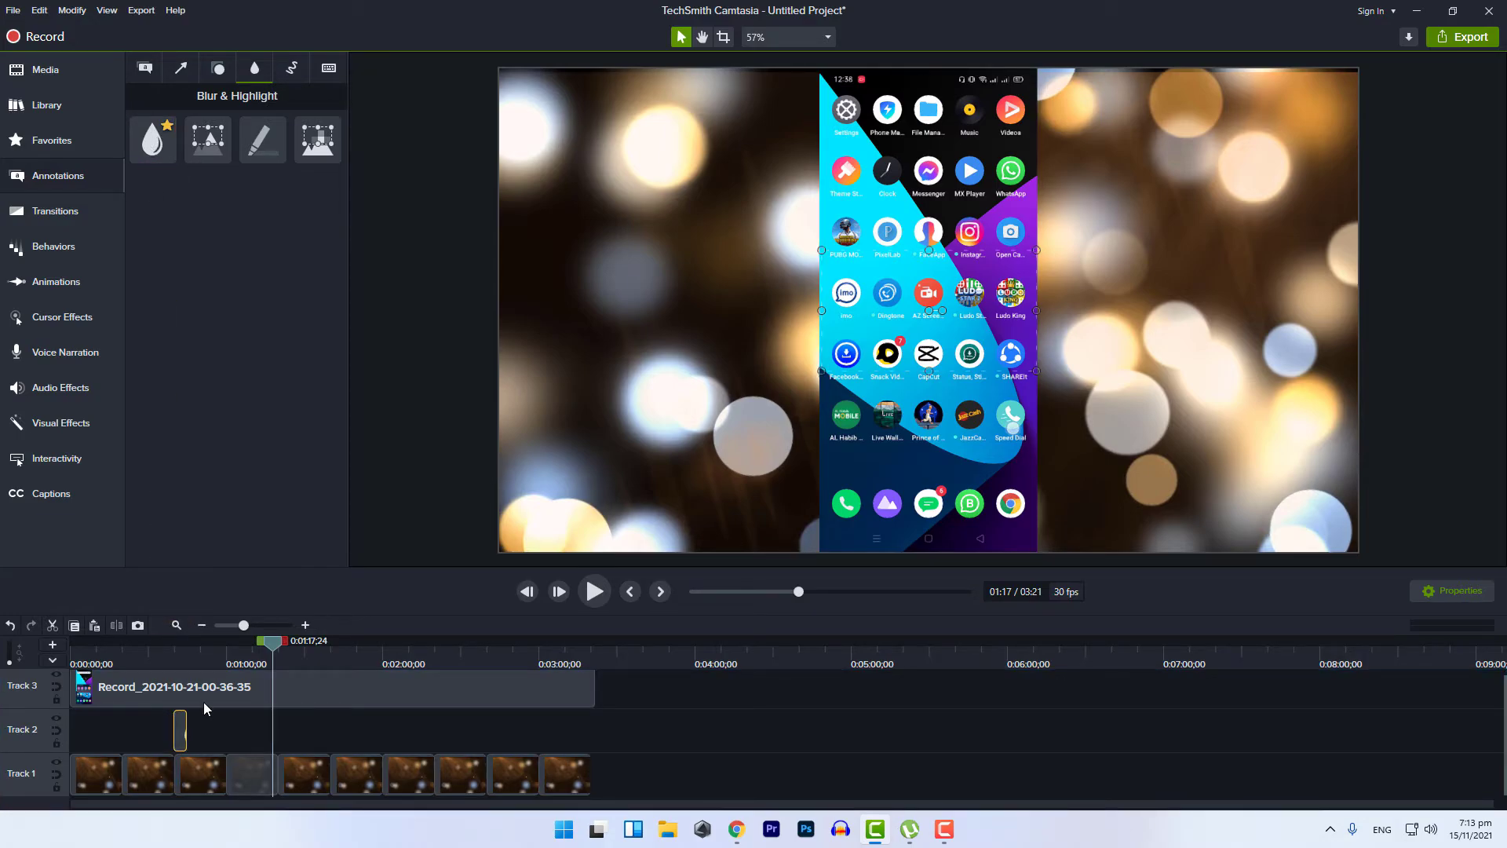
{"action": "left_click_drag", "start_coordinate": [207, 661], "coordinate": [182, 660]}
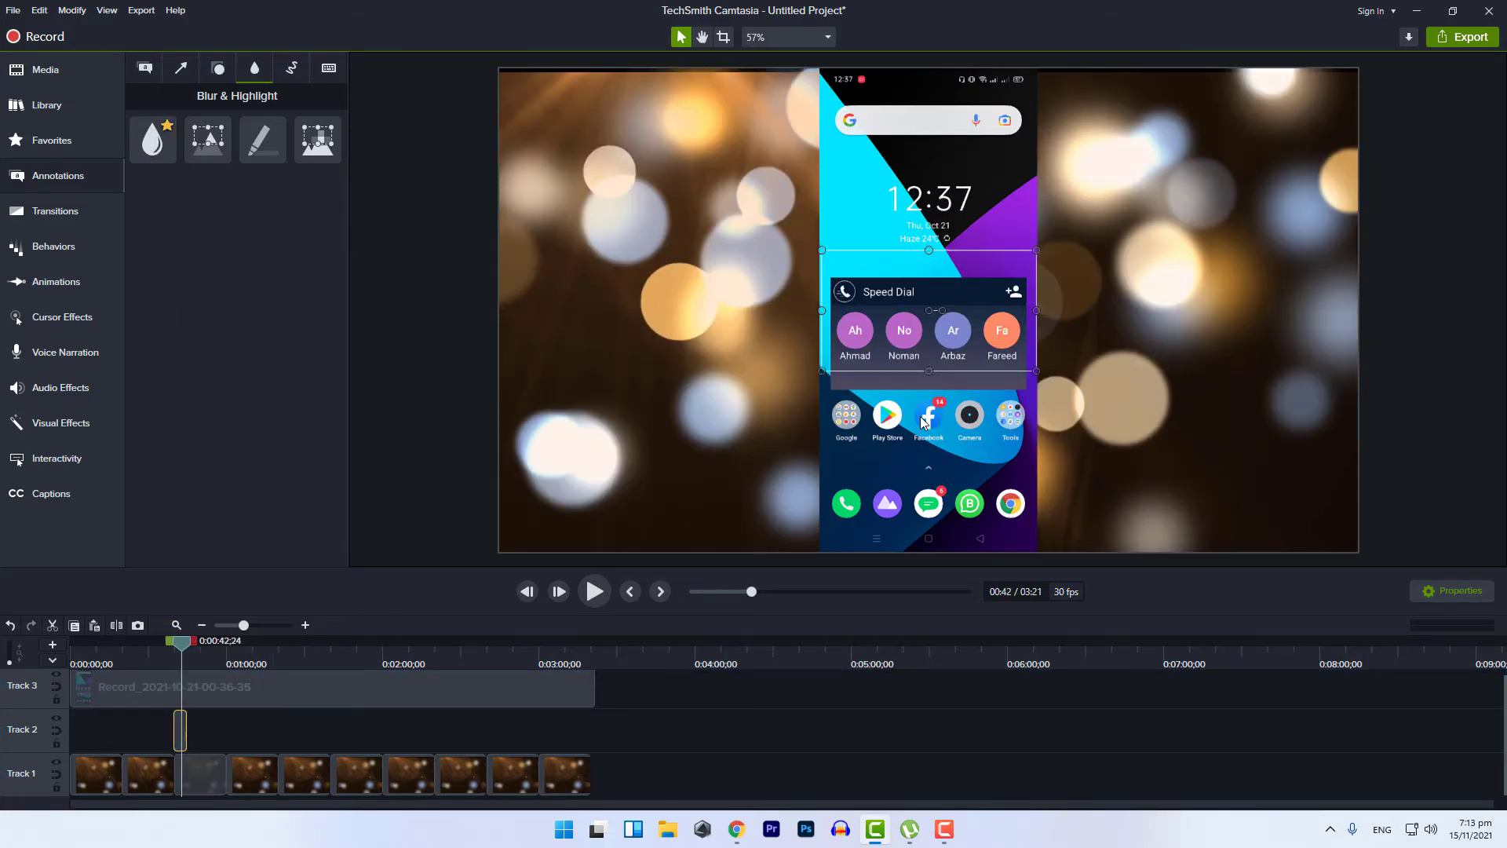
- Enlarge the blur region on the canvas from both opposite corners so it covers the entire frame
{"action": "scroll", "coordinate": [923, 422], "scroll_direction": "up", "scroll_amount": 5}
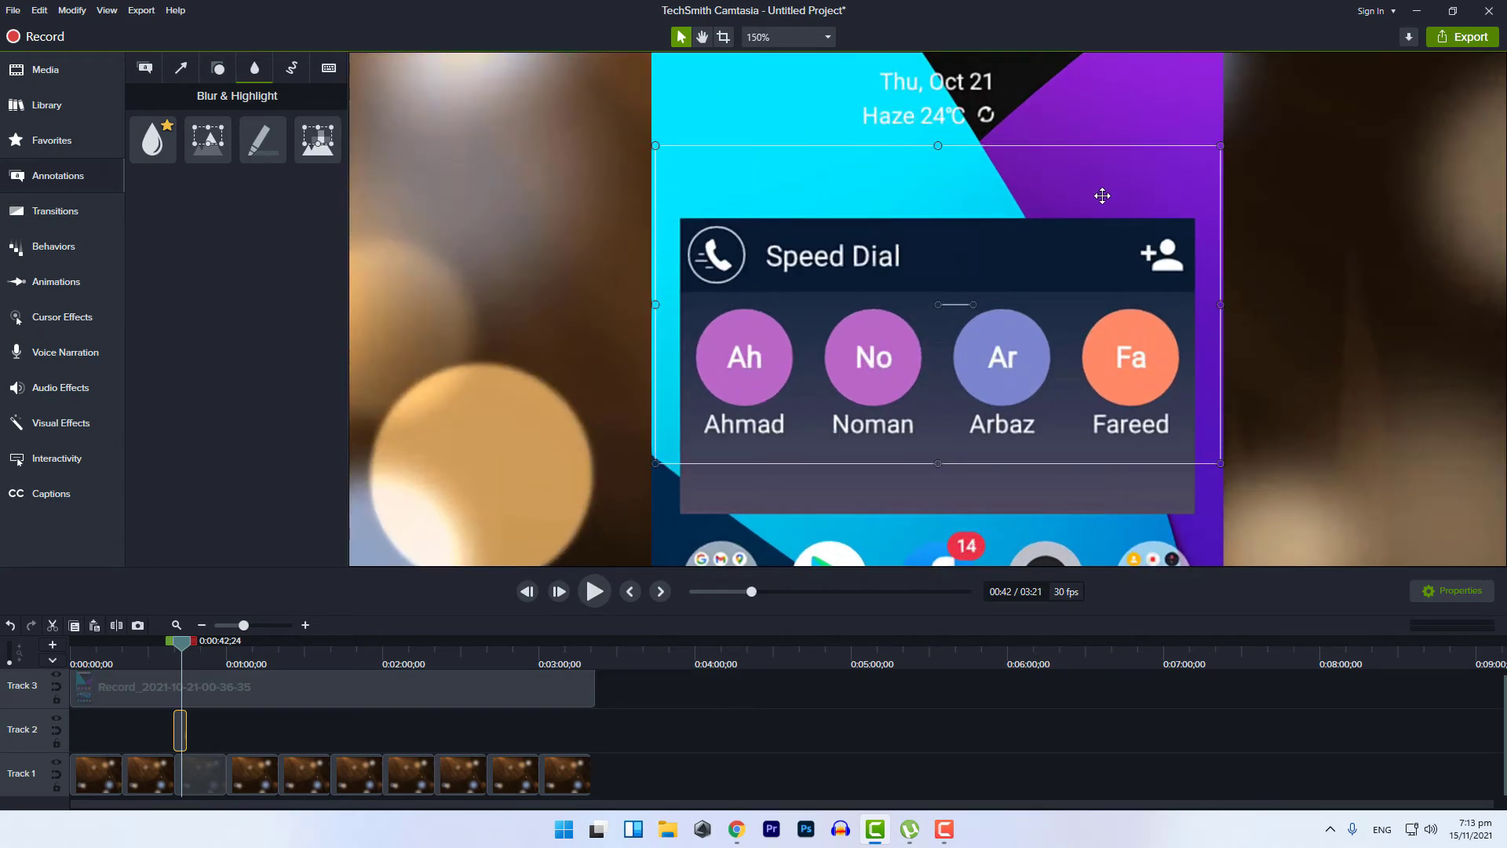
{"action": "scroll", "coordinate": [934, 298], "scroll_direction": "down", "scroll_amount": 5}
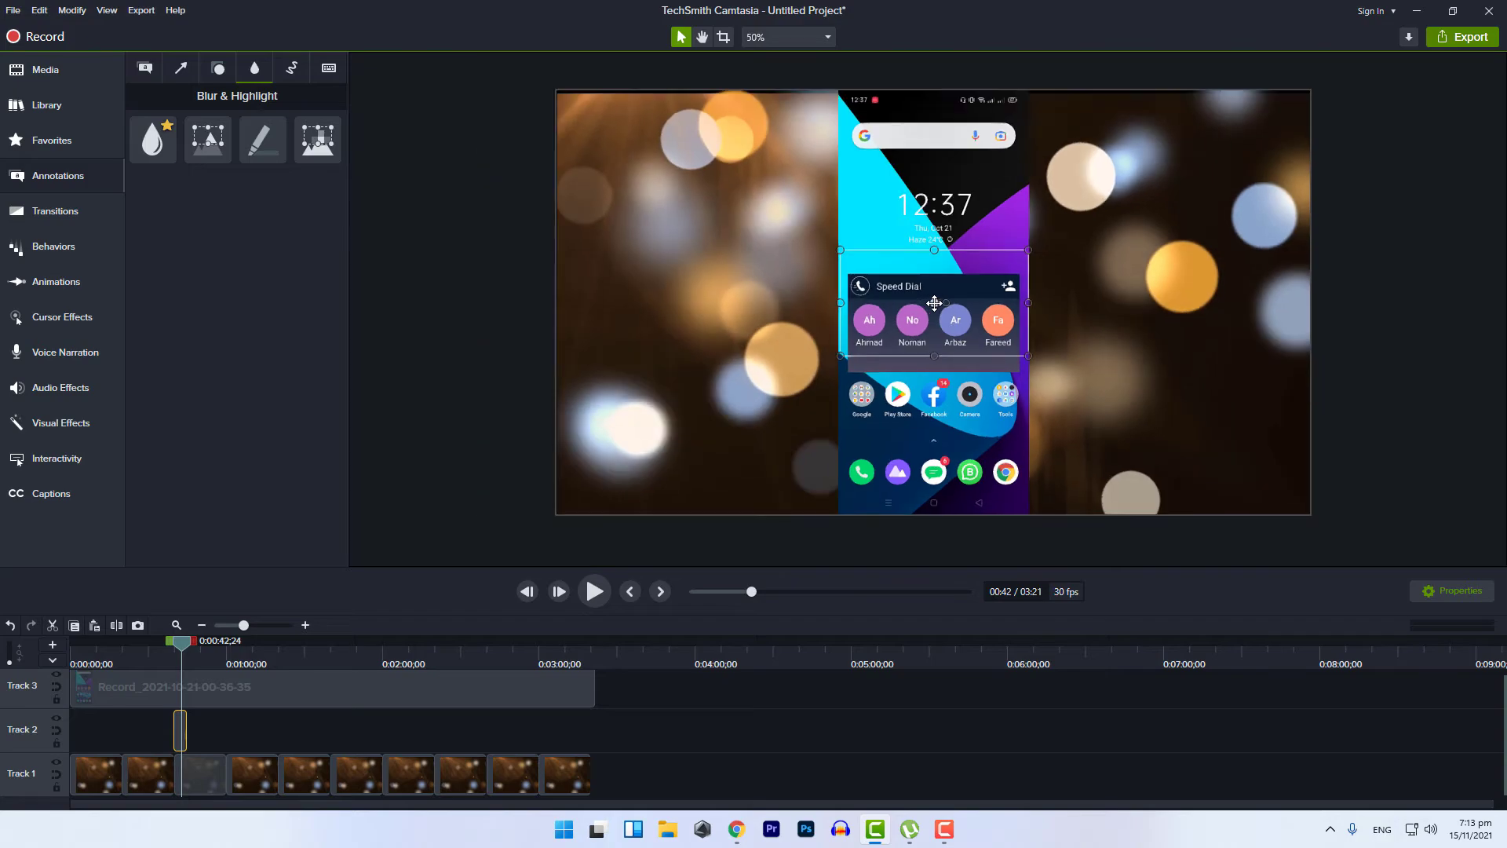
{"action": "mouse_move", "coordinate": [1030, 249]}
{"action": "left_mouse_down"}
{"action": "mouse_move", "coordinate": [1252, 147]}
{"action": "mouse_move", "coordinate": [1310, 91]}
{"action": "left_mouse_up"}
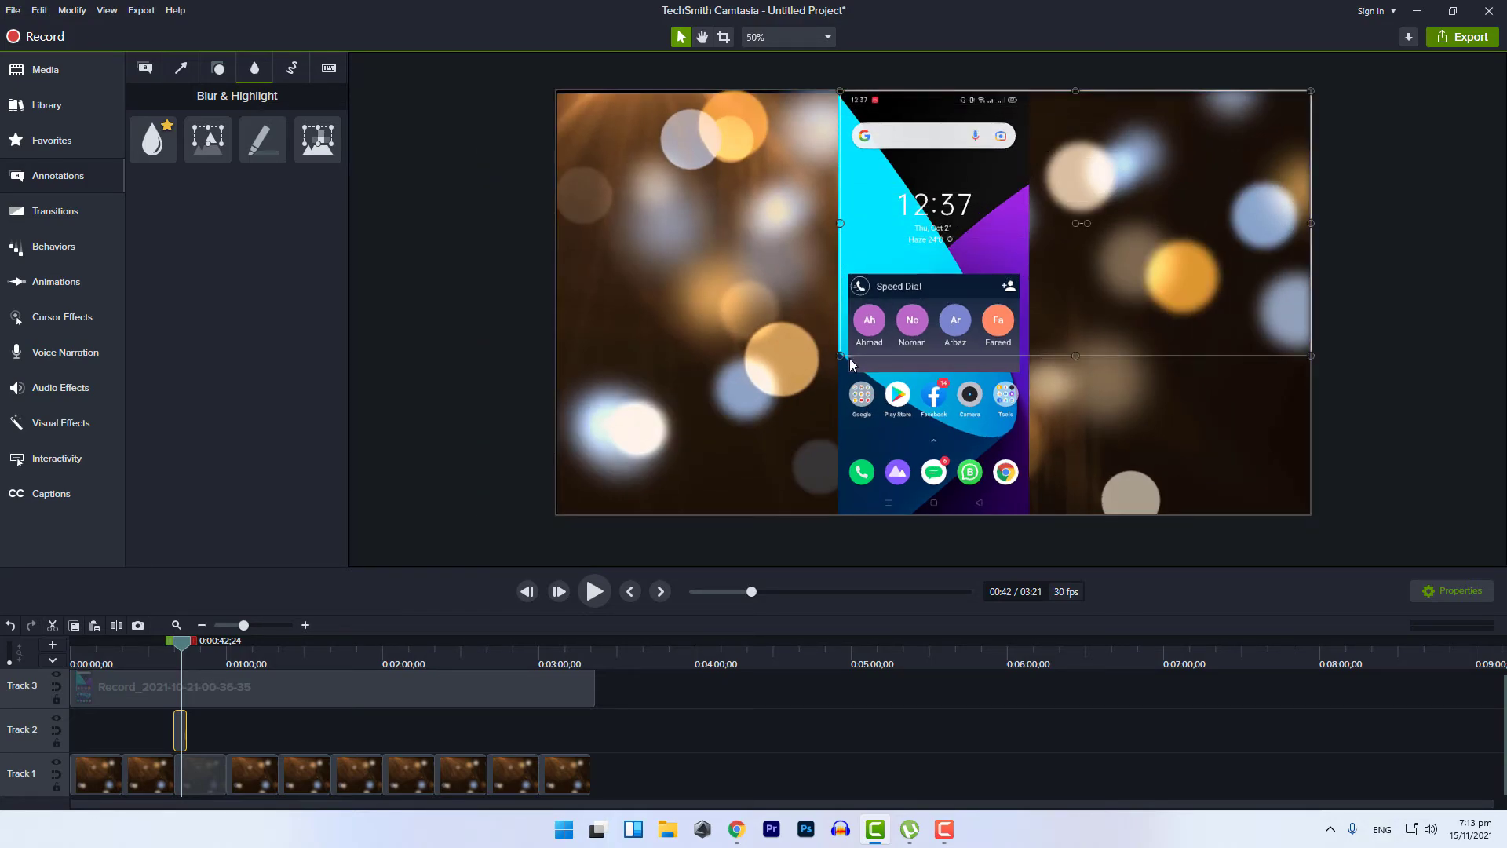
{"action": "left_click_drag", "start_coordinate": [840, 355], "coordinate": [557, 514]}
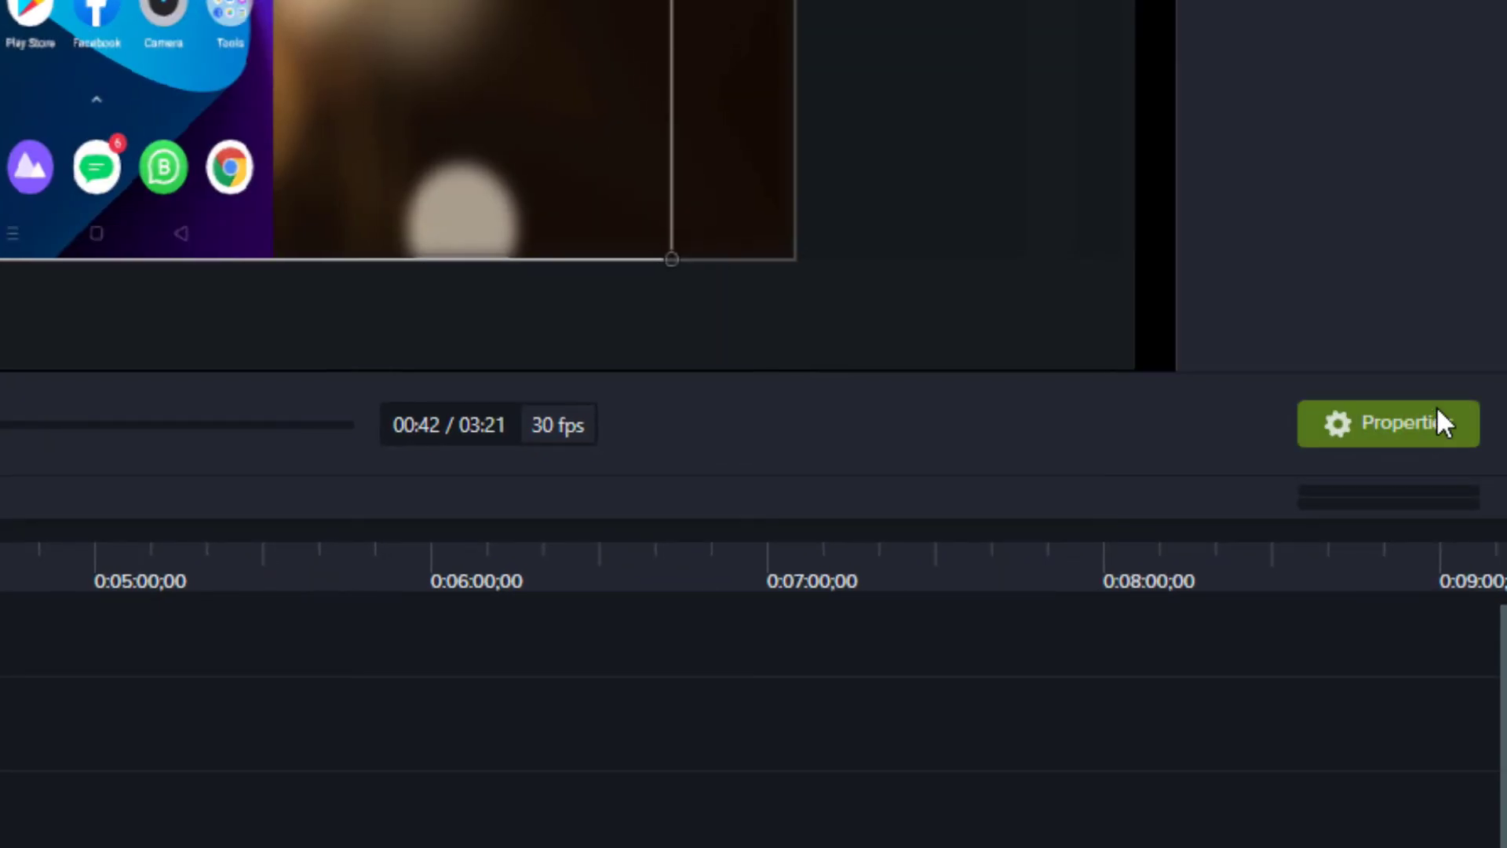
- Open the blur's annotation properties and set its intensity to 100
{"action": "left_click", "coordinate": [1476, 590]}
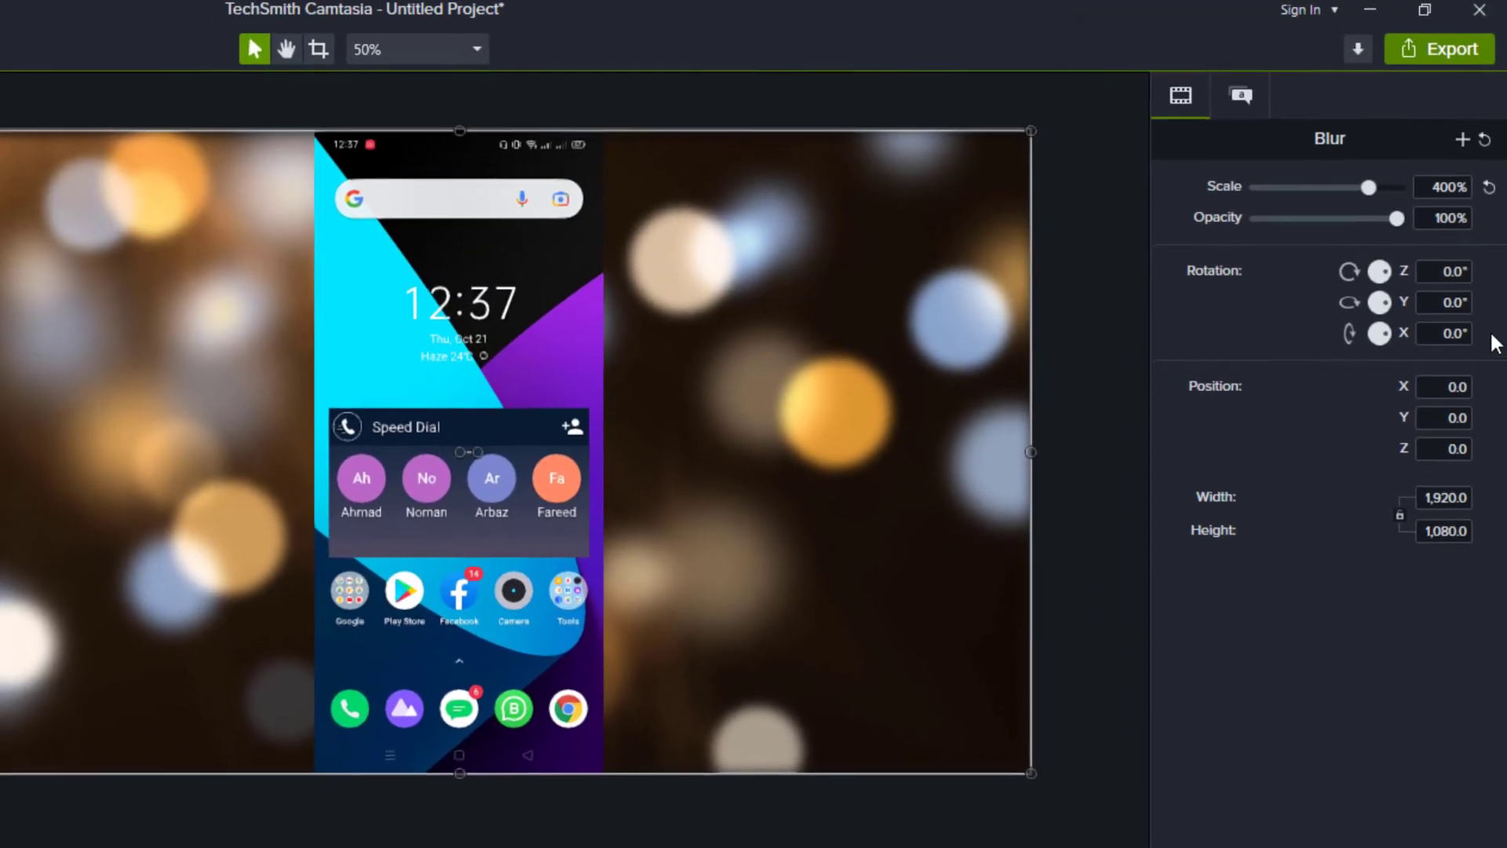
{"action": "left_click", "coordinate": [1241, 102]}
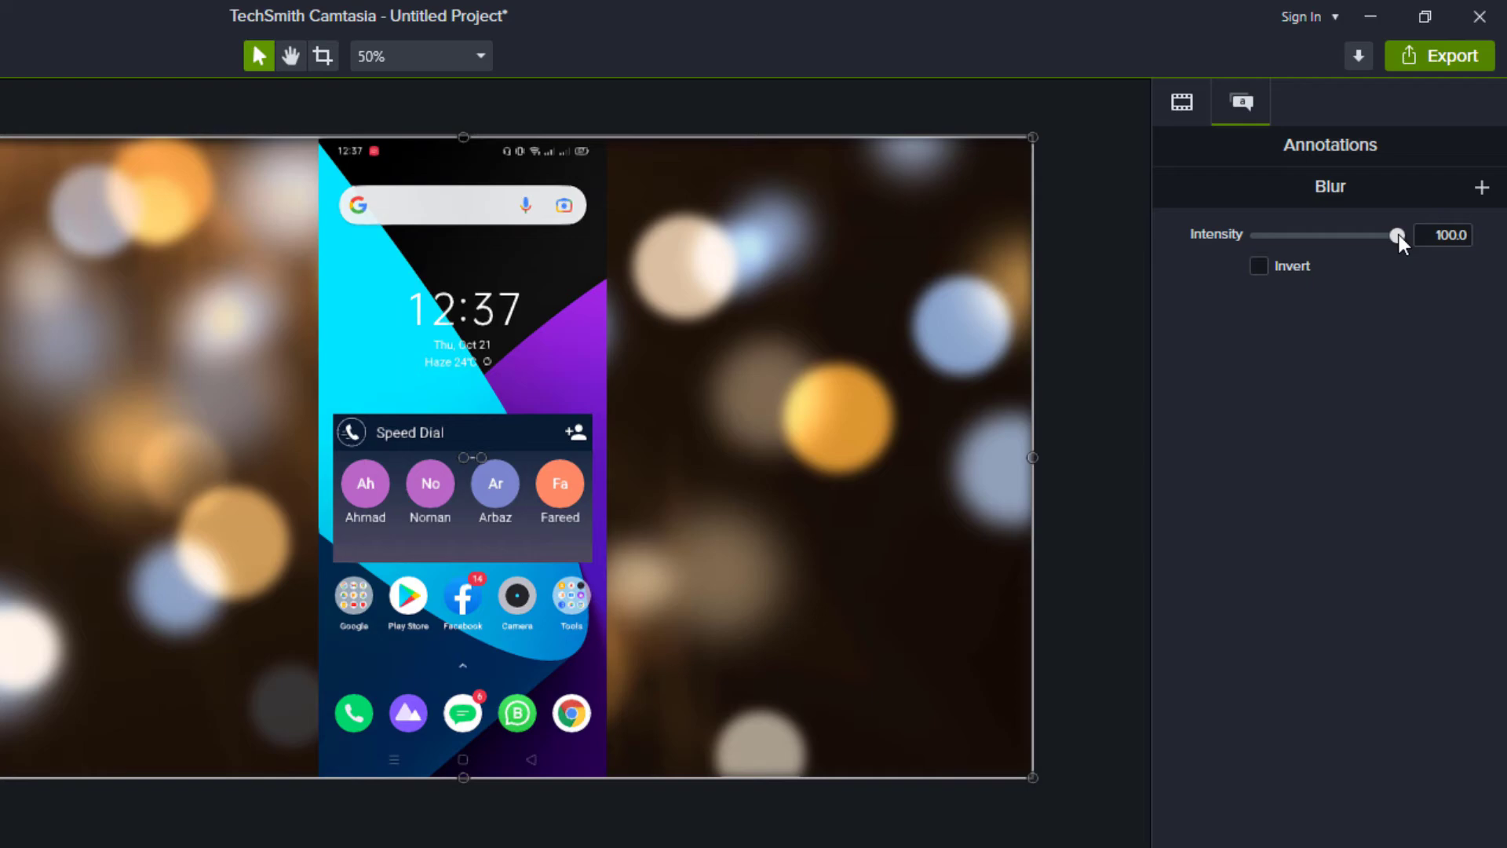
{"action": "left_click_drag", "start_coordinate": [1399, 240], "coordinate": [1445, 273]}
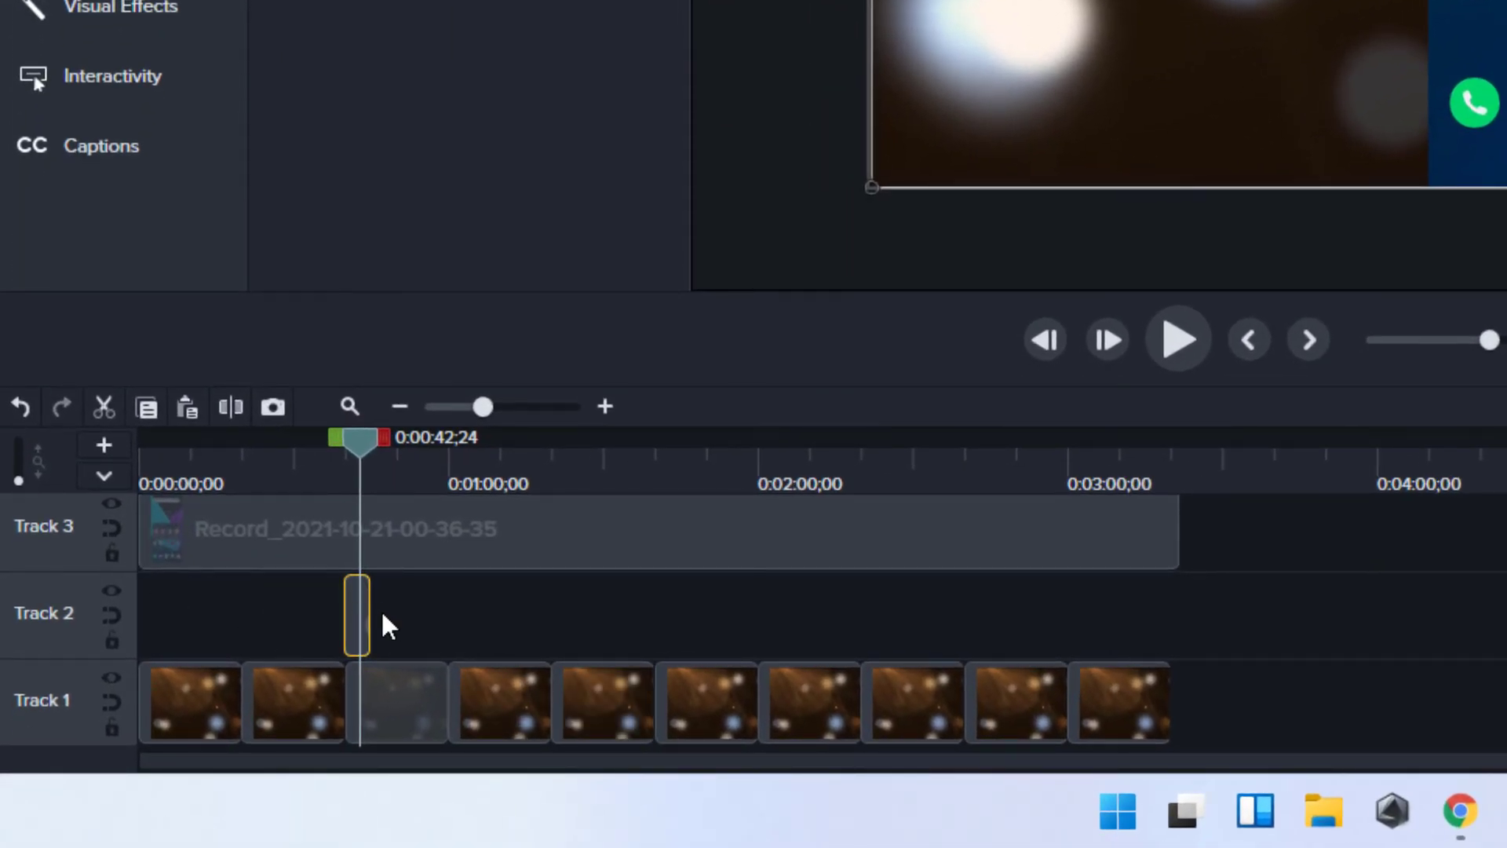
- Extend the Blur clip in both directions on Track 2 to span the whole phone recording, and scrub through the result
{"action": "left_click_drag", "start_coordinate": [370, 633], "coordinate": [1178, 612]}
{"action": "left_click_drag", "start_coordinate": [349, 628], "coordinate": [151, 625]}
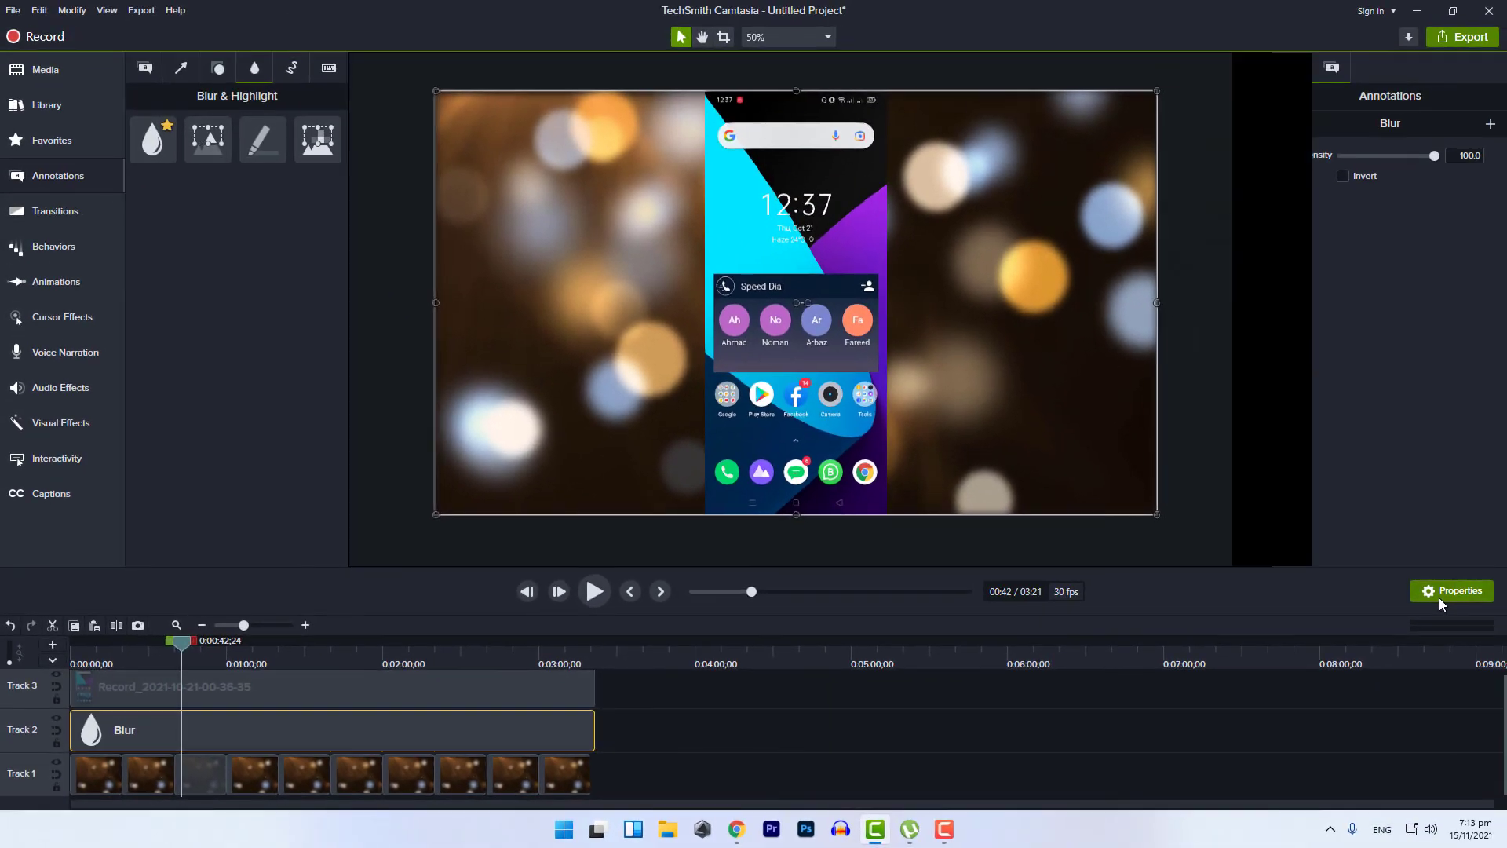
{"action": "left_click", "coordinate": [1441, 598]}
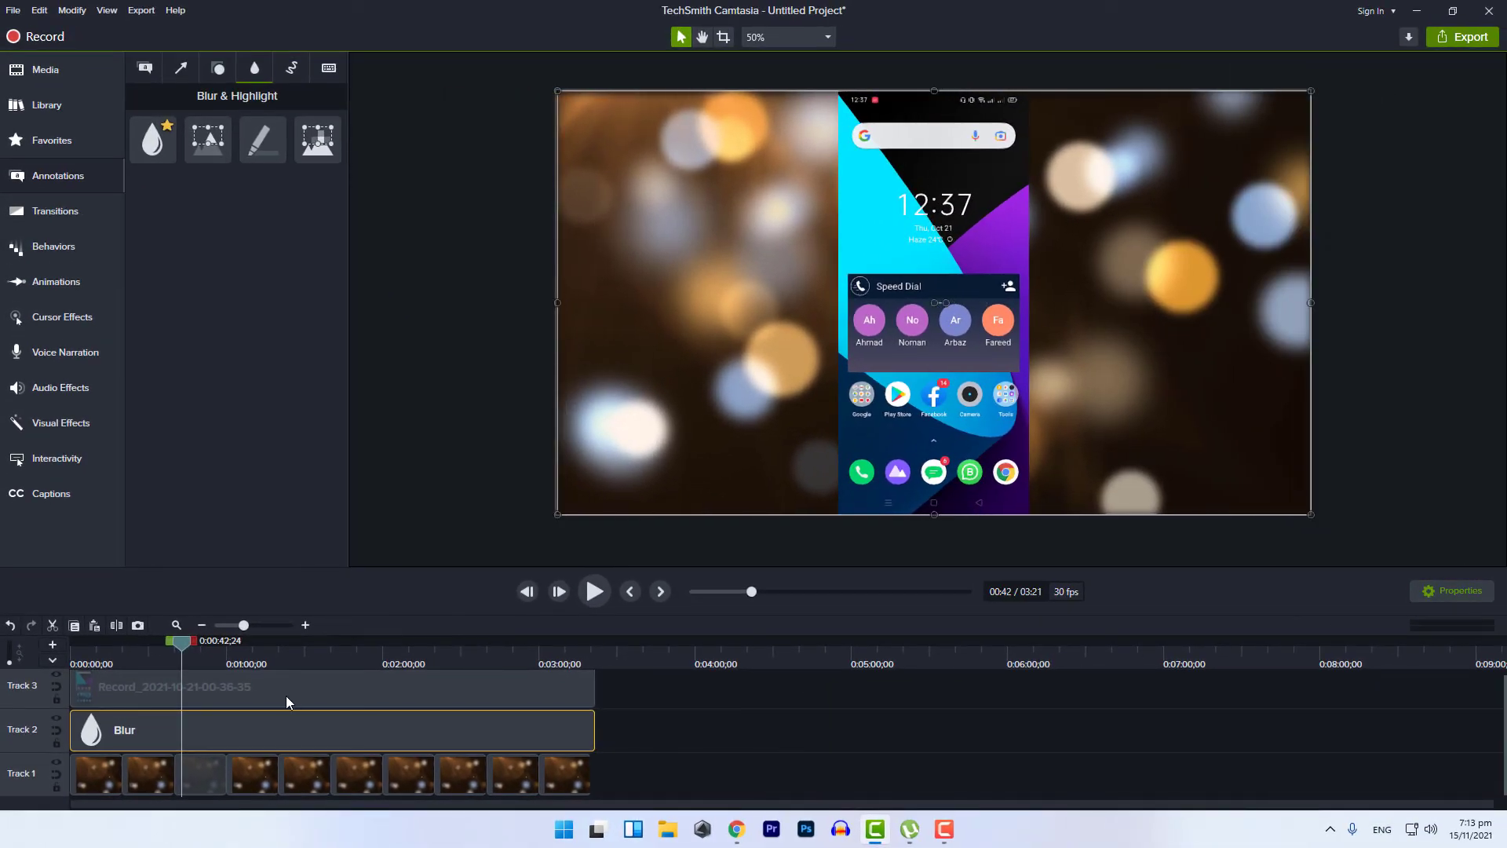
{"action": "left_click", "coordinate": [264, 657]}
{"action": "left_click_drag", "start_coordinate": [238, 677], "coordinate": [557, 713]}
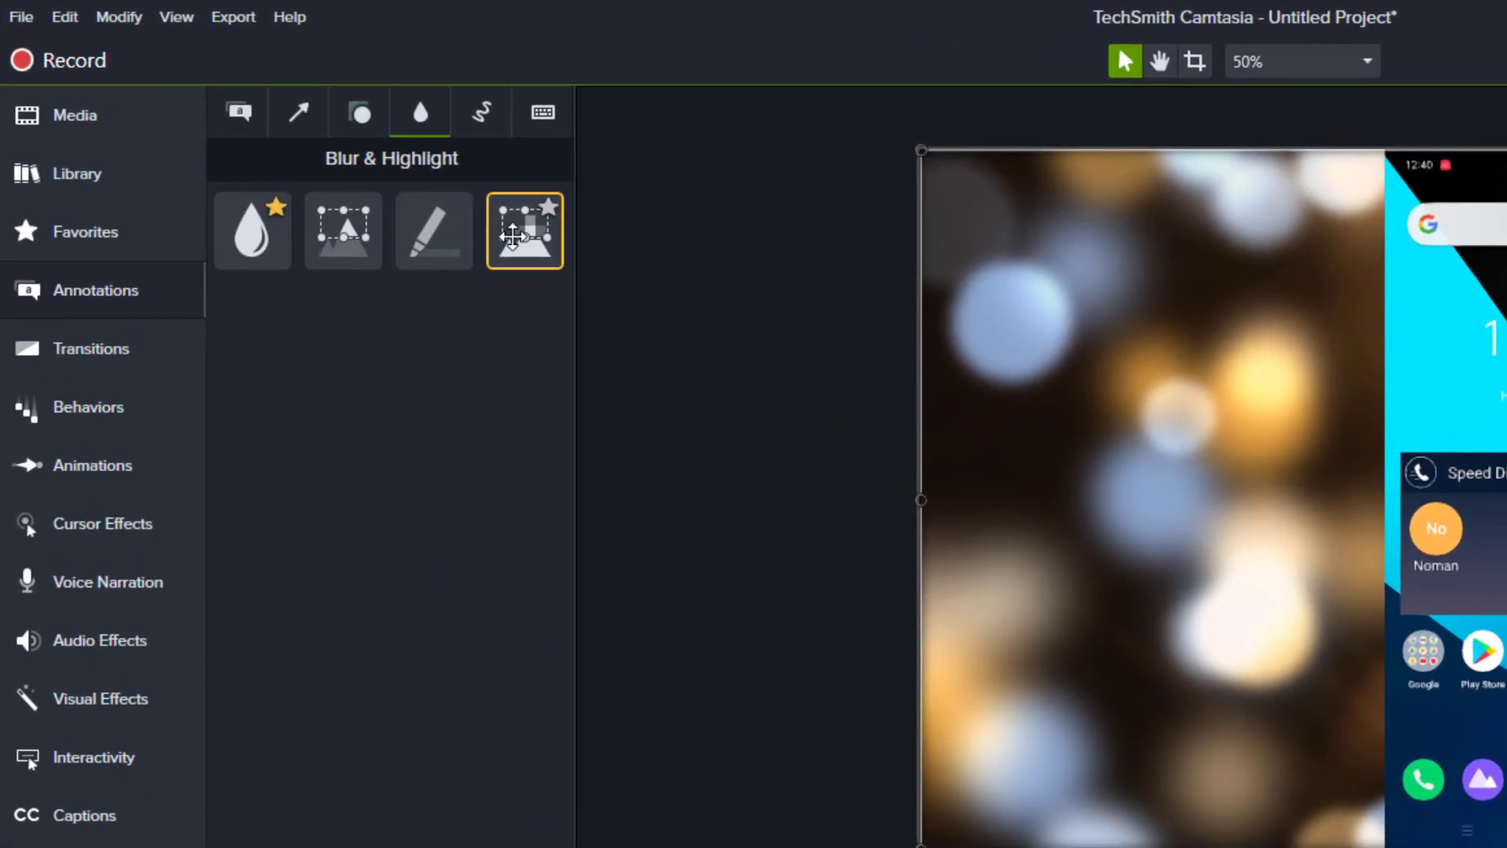
- Add the flyingapps motion background from the Library to Track 1 at about 3:49 and briefly play it
{"action": "left_click", "coordinate": [72, 195]}
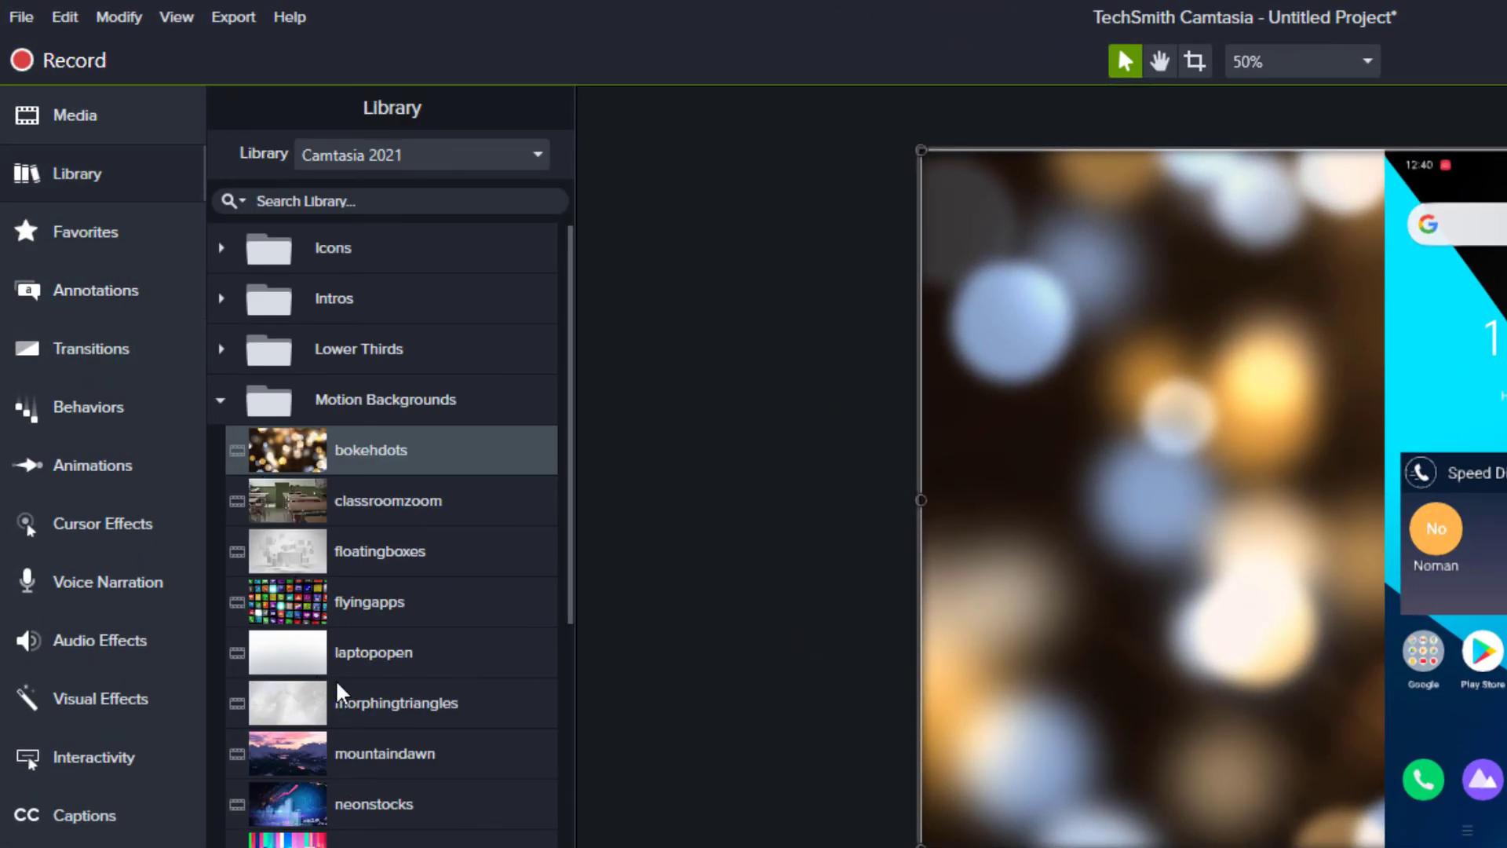
{"action": "left_click_drag", "start_coordinate": [314, 625], "coordinate": [680, 770]}
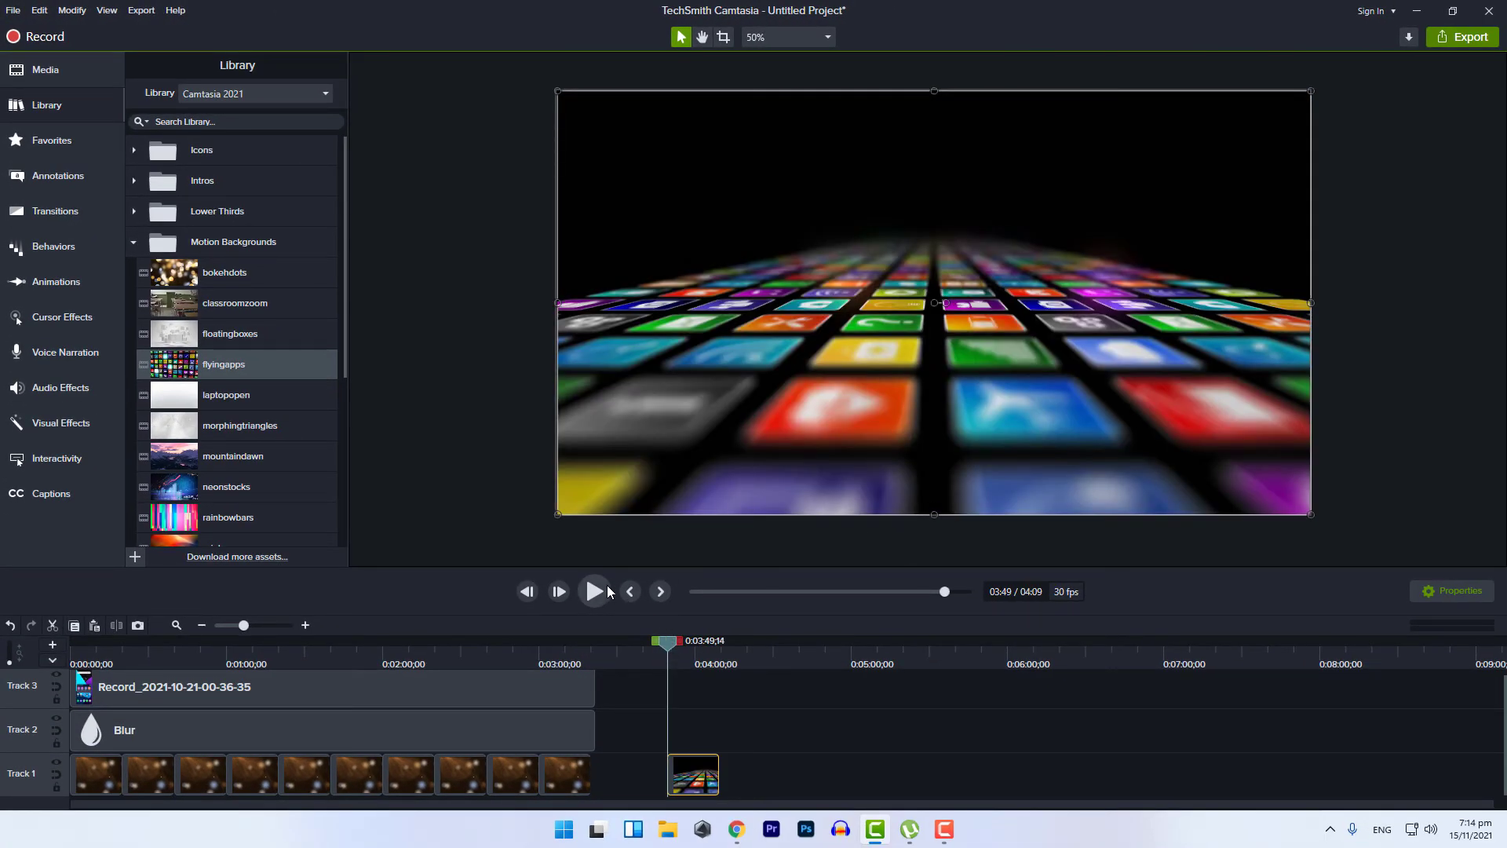
{"action": "left_click", "coordinate": [596, 594]}
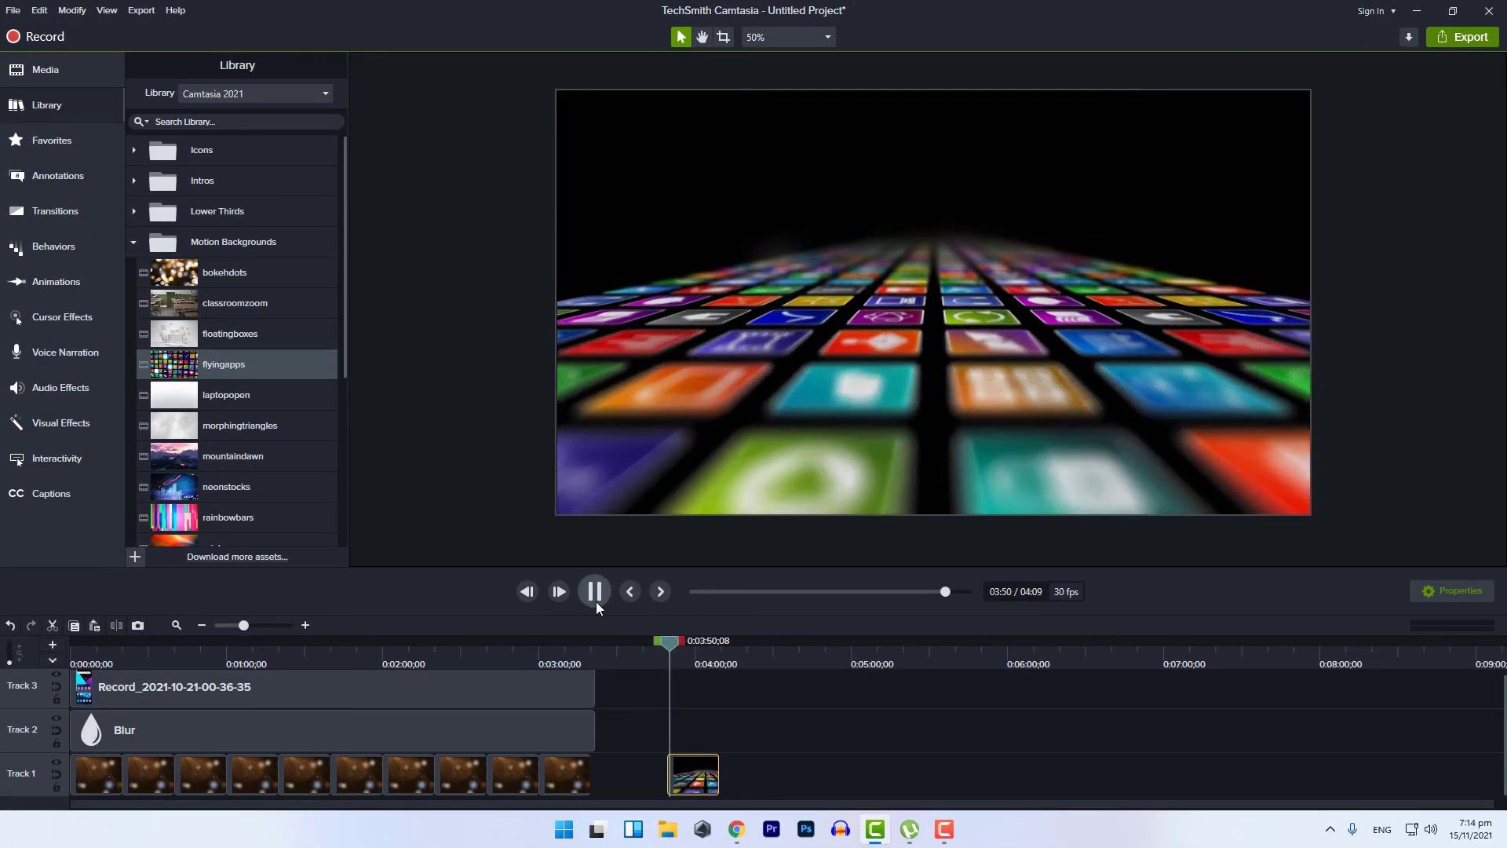
{"action": "left_click", "coordinate": [595, 604]}
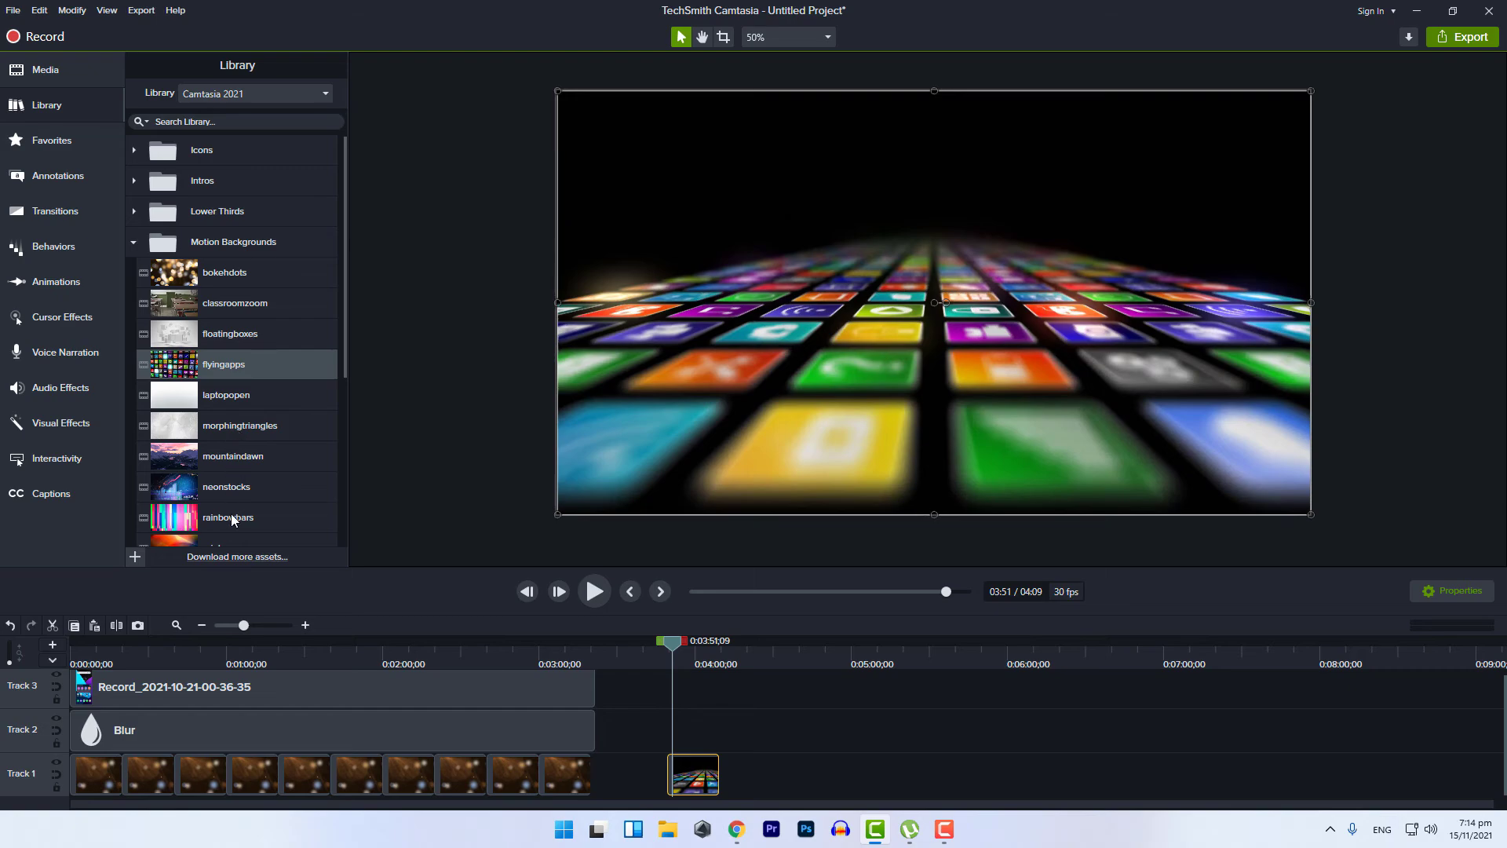
- Add the spinningcounter motion background to Track 1 after the flyingapps clip and play it from about 4:19
{"action": "scroll", "coordinate": [231, 517], "scroll_direction": "down", "scroll_amount": 4}
{"action": "left_click_drag", "start_coordinate": [231, 471], "coordinate": [741, 794]}
{"action": "left_click_drag", "start_coordinate": [673, 643], "coordinate": [746, 652]}
{"action": "left_click", "coordinate": [596, 597]}
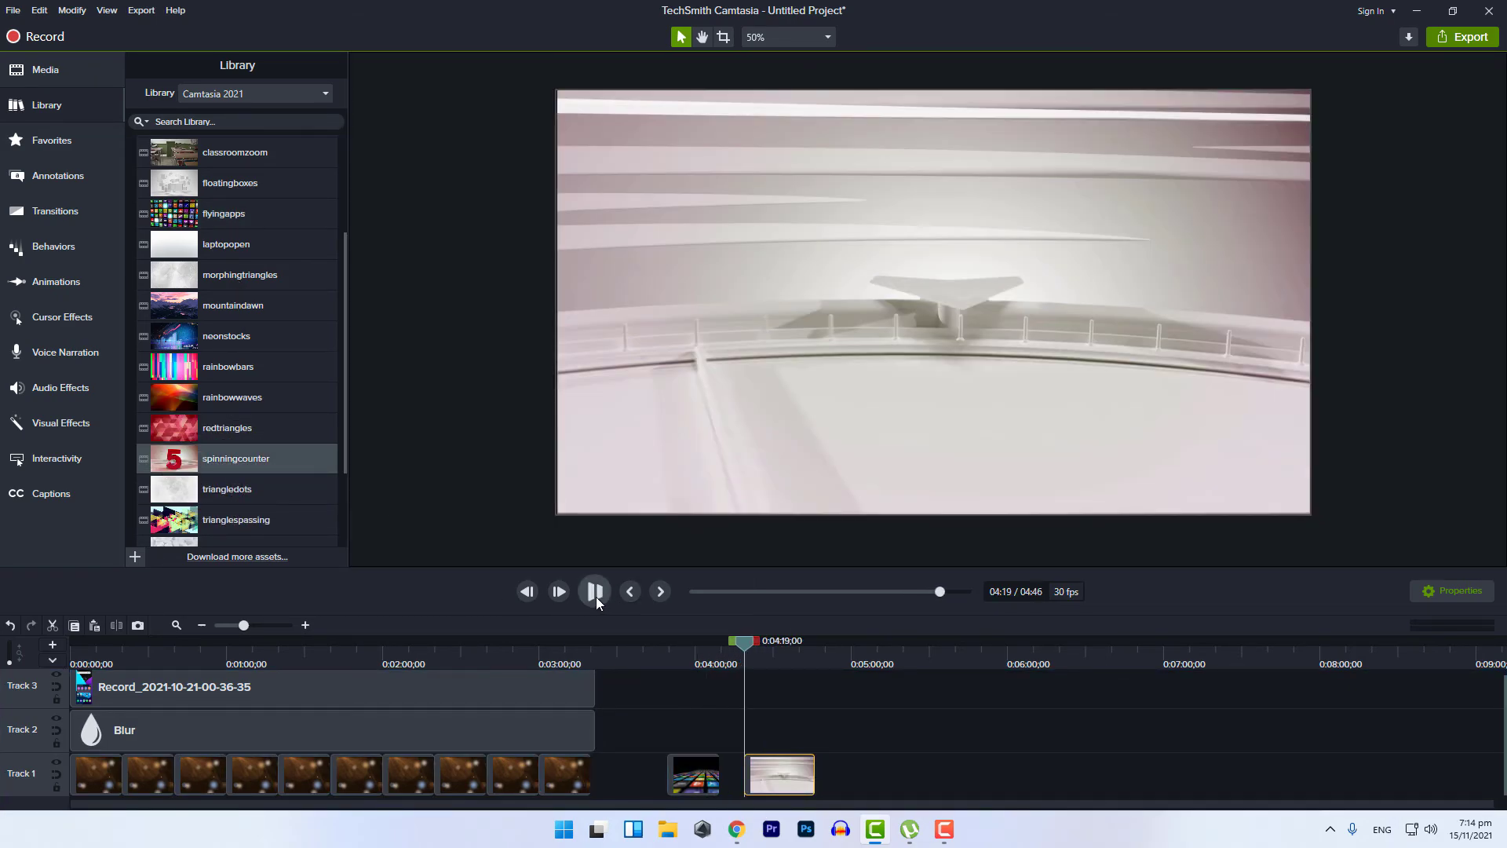
{"action": "key", "text": "space"}
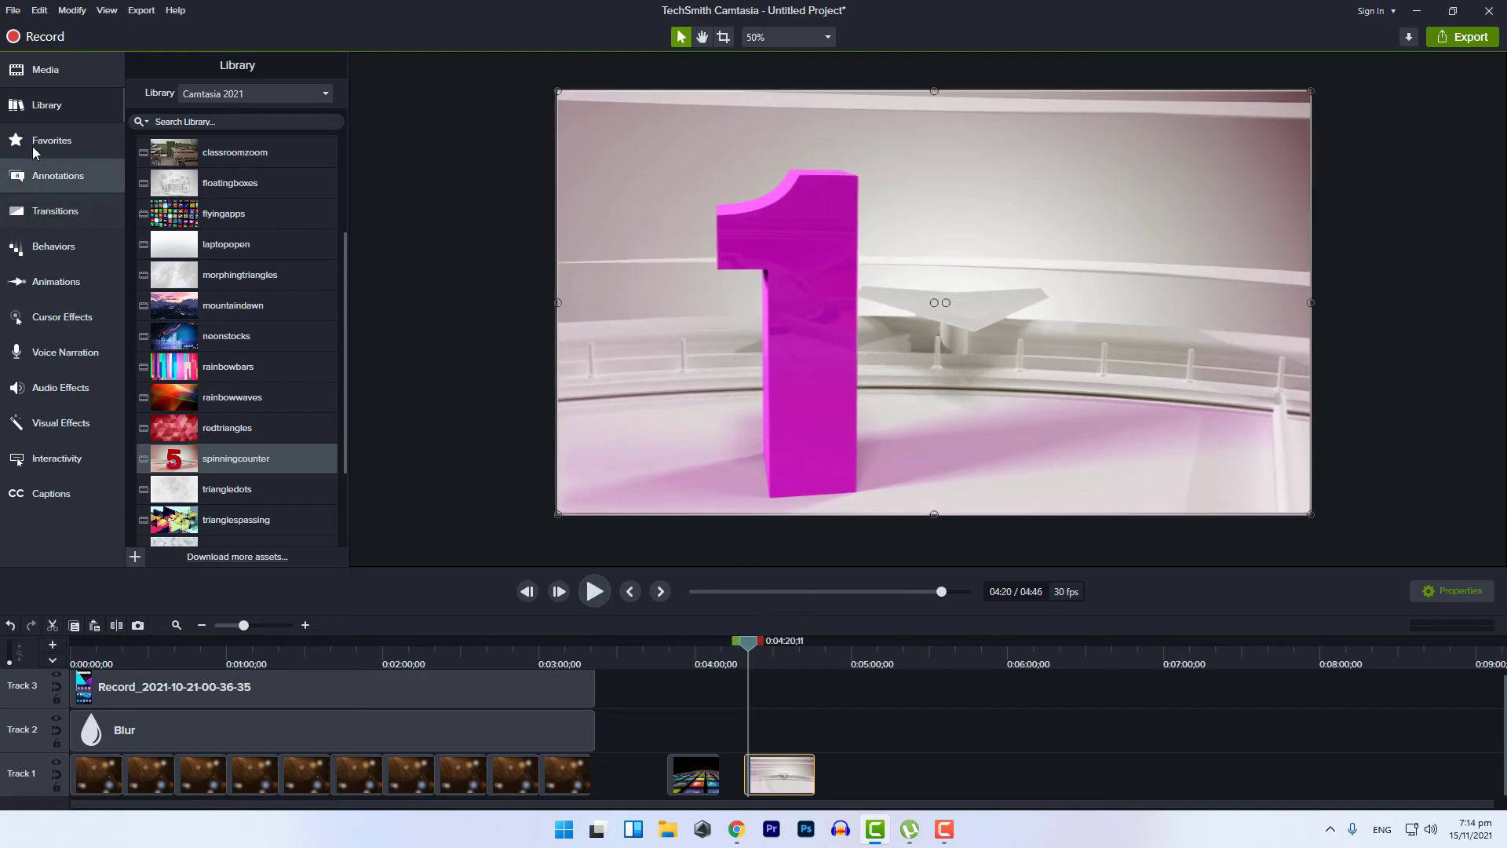
- Place Simple Bright Outro 3 from the Library's Outros on Track 3 near 4:58 and view its frame and editable properties
{"action": "scroll", "coordinate": [174, 242], "scroll_direction": "up", "scroll_amount": 4}
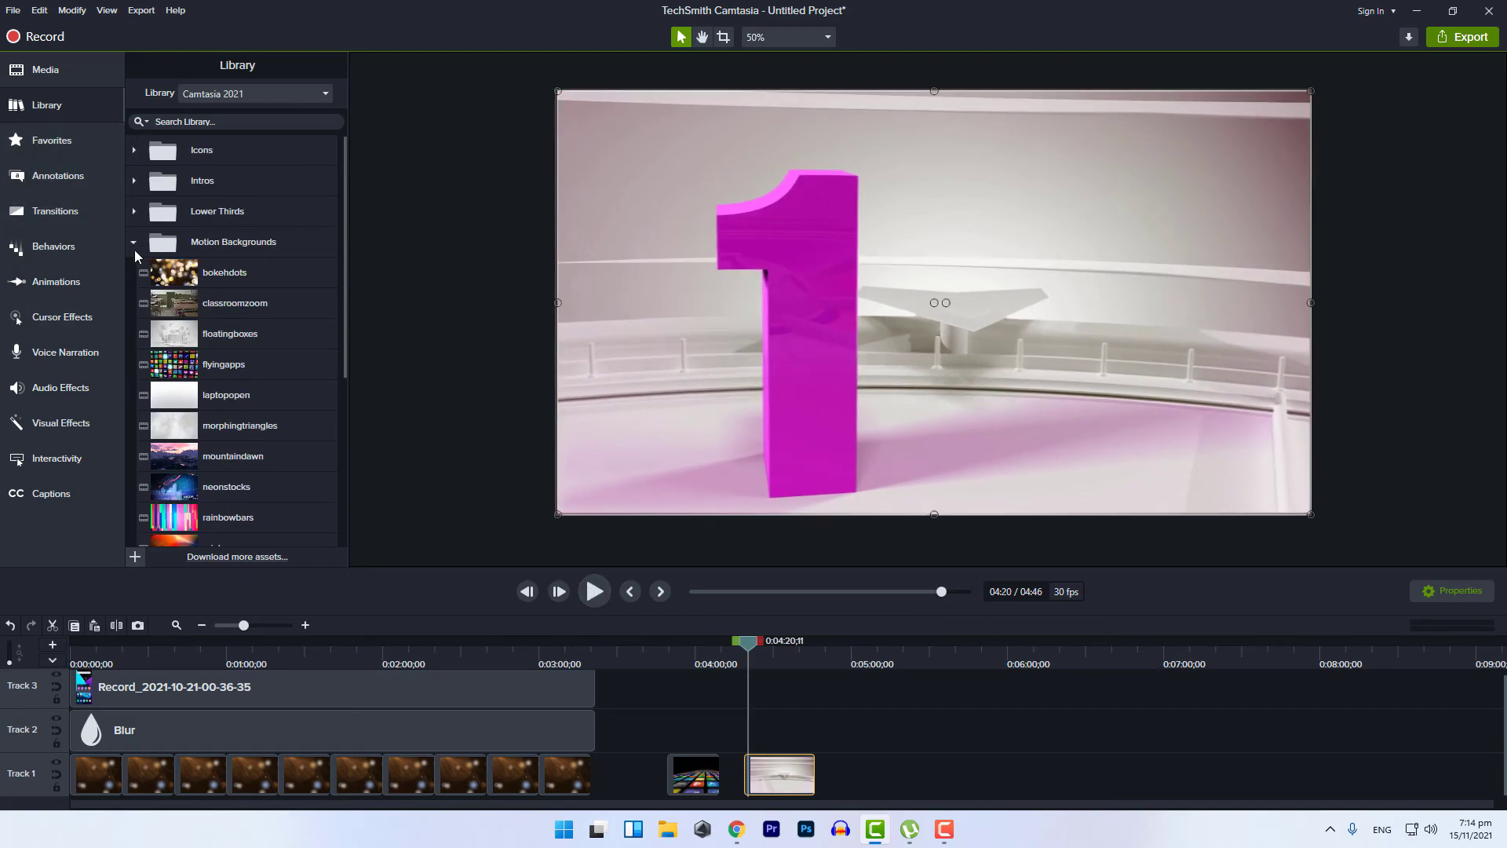
{"action": "left_click", "coordinate": [134, 243]}
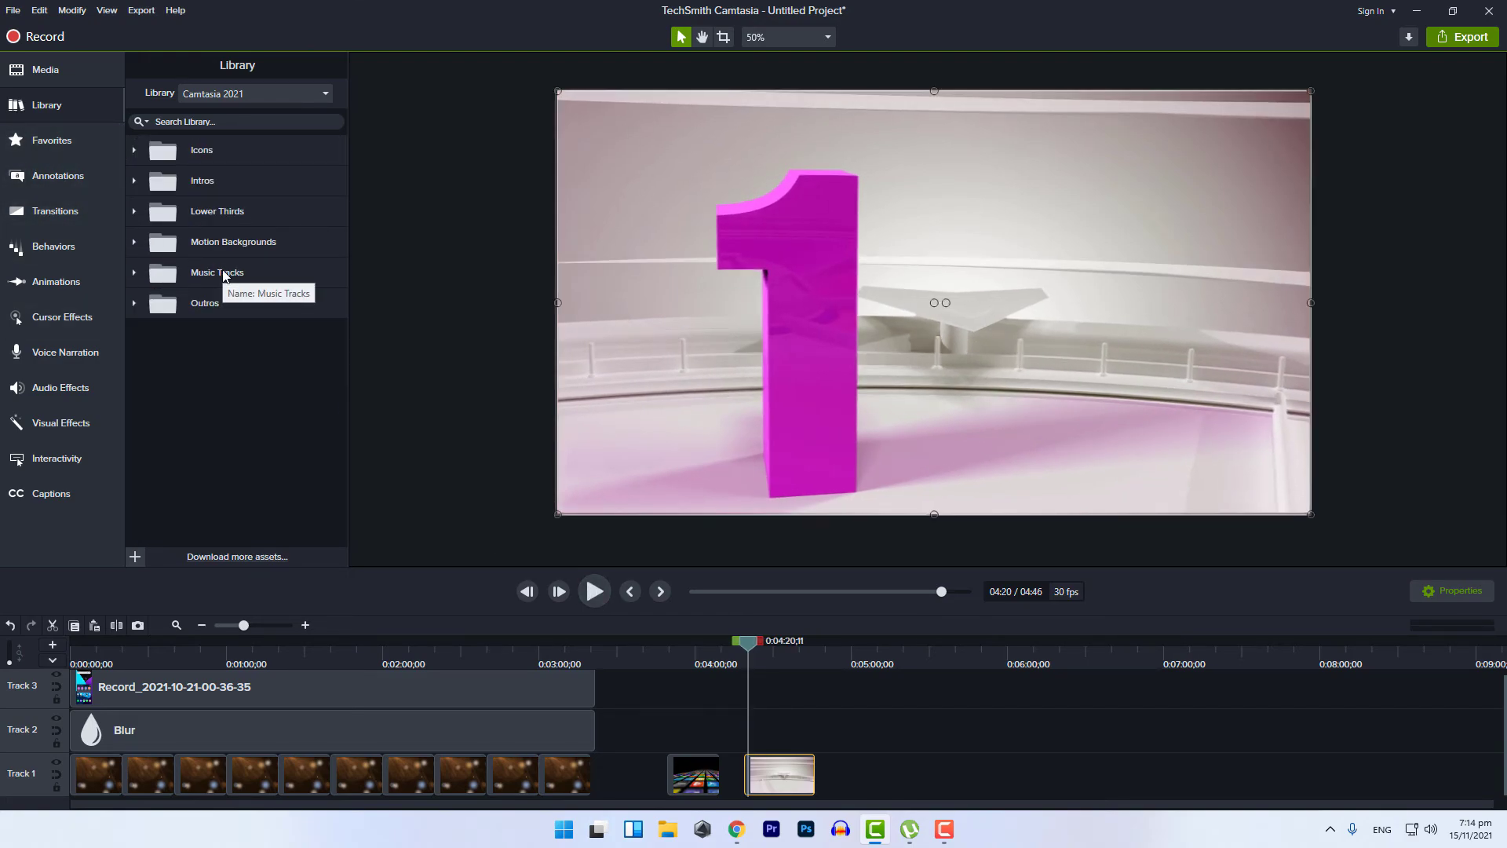
{"action": "left_click", "coordinate": [138, 305]}
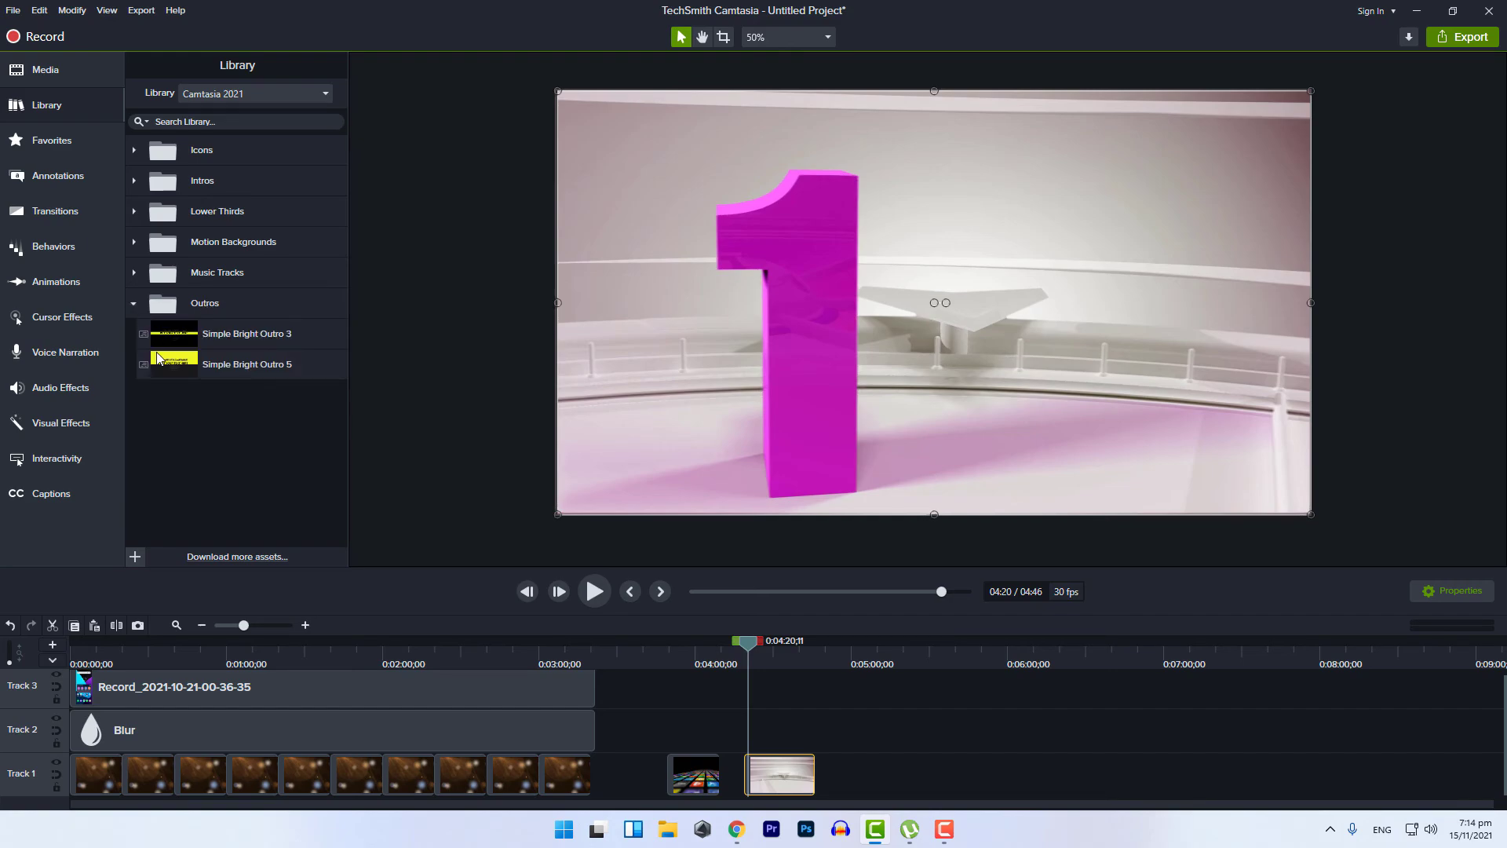
{"action": "left_click_drag", "start_coordinate": [188, 339], "coordinate": [848, 691]}
{"action": "left_click", "coordinate": [848, 657]}
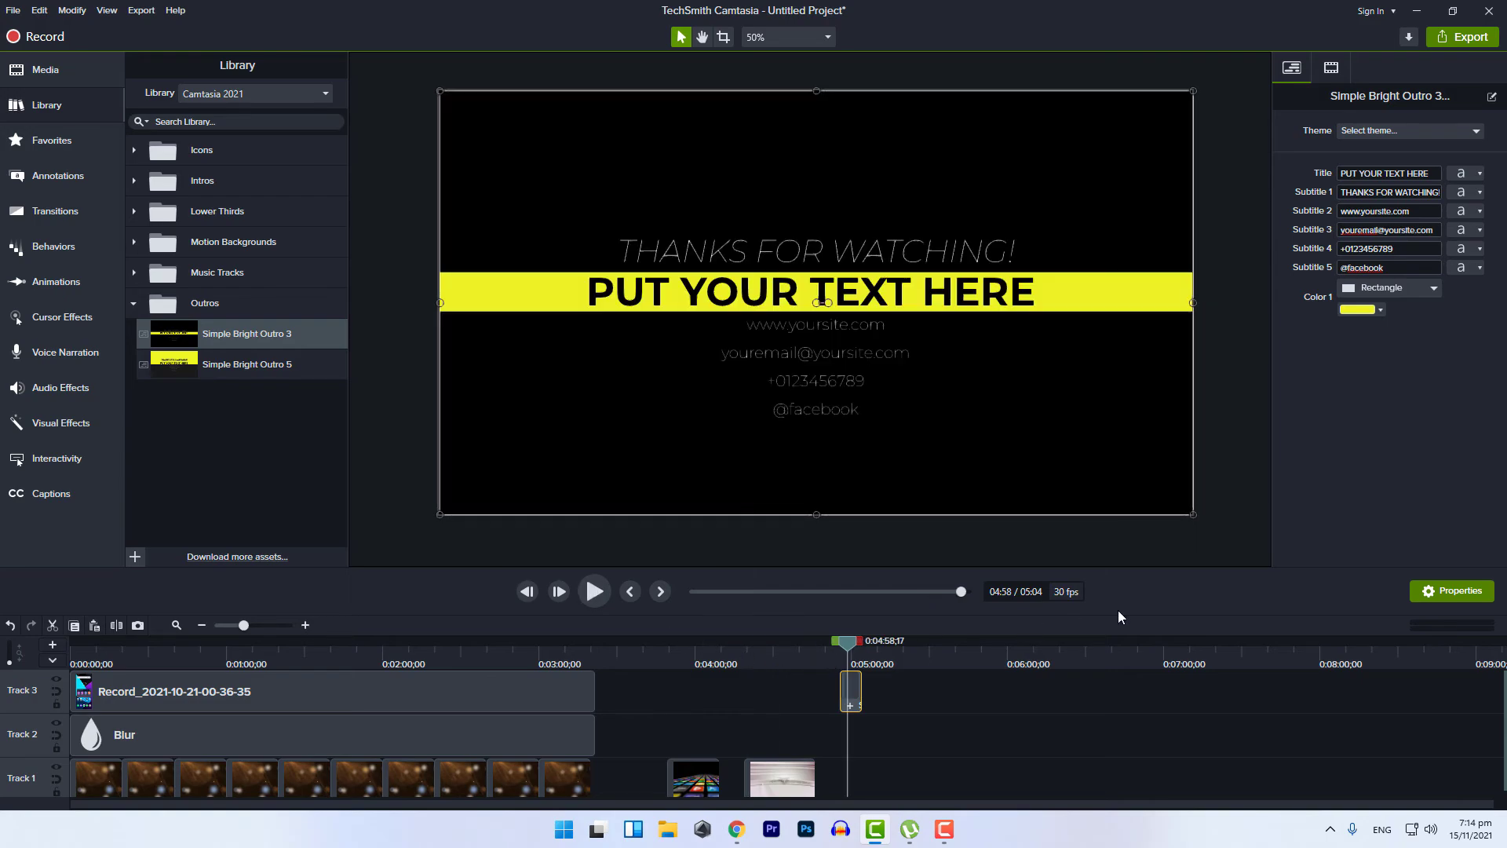
{"action": "left_click", "coordinate": [1451, 593]}
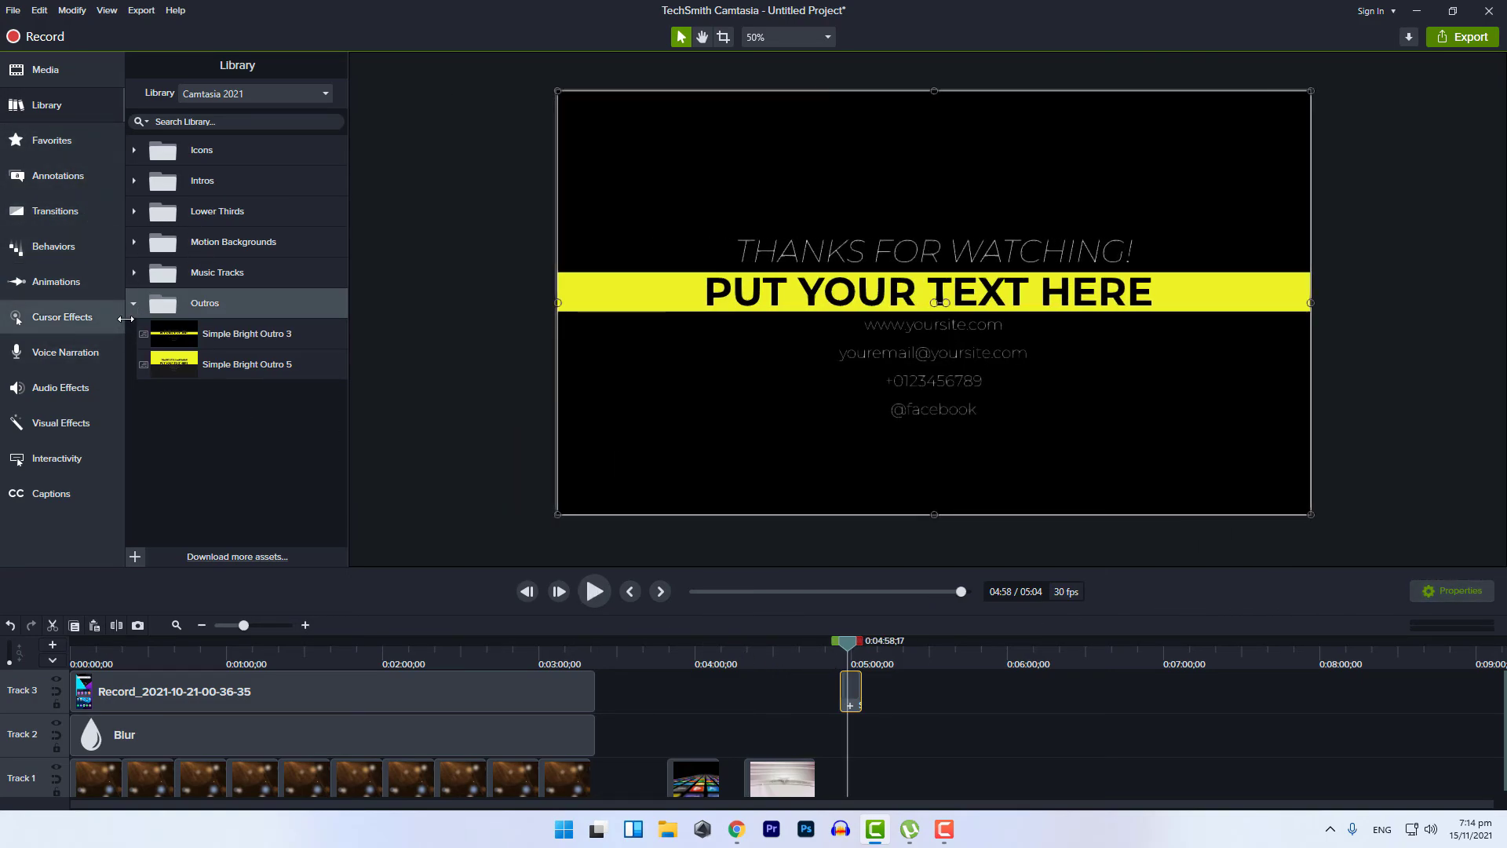
{"action": "left_click", "coordinate": [134, 304]}
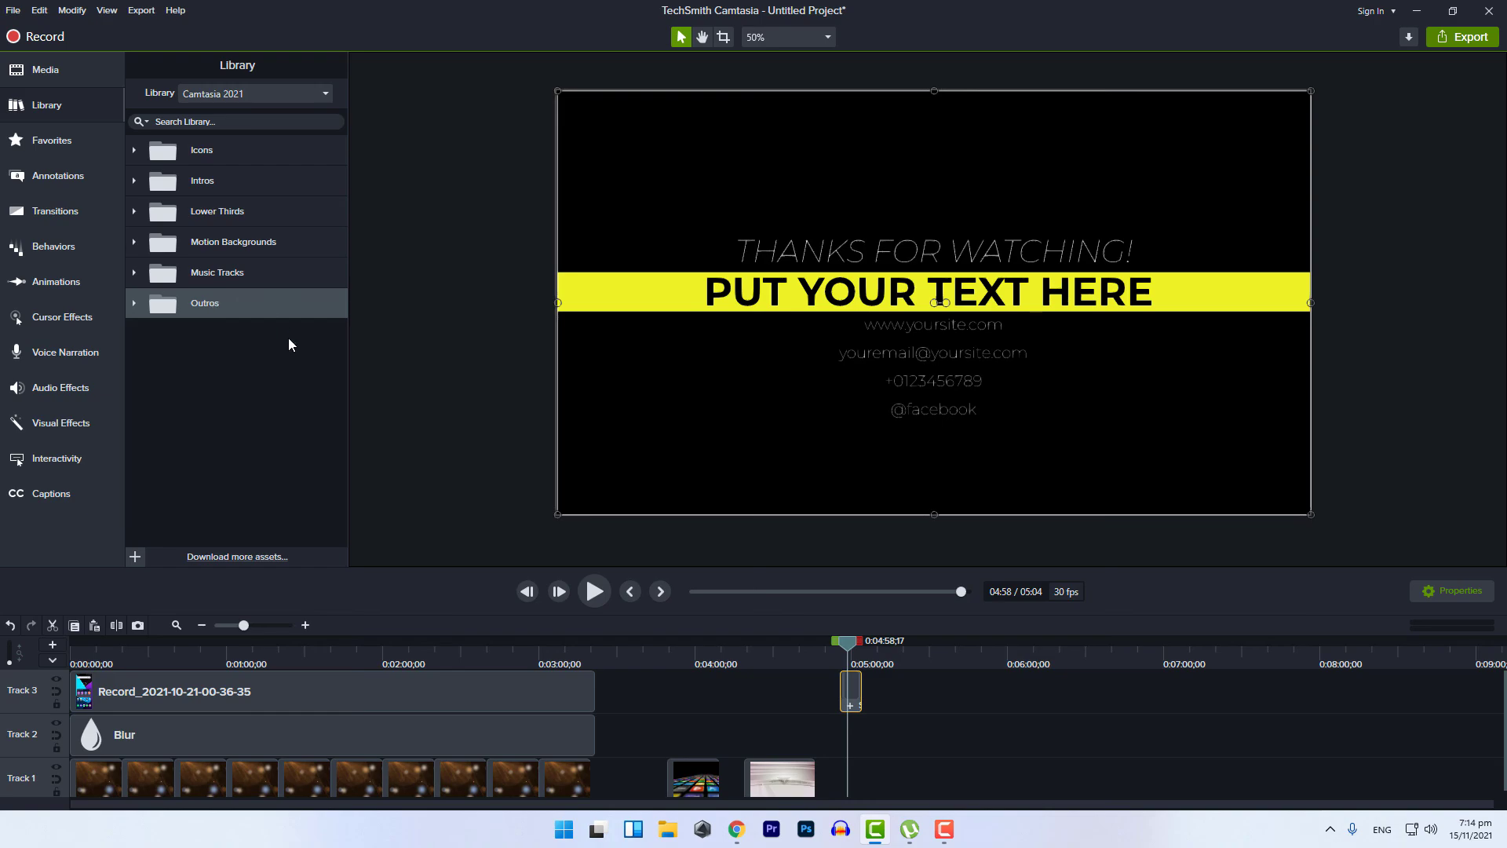
- Show the Media Bin and delete all clips from the three timeline tracks
{"action": "left_click", "coordinate": [41, 85]}
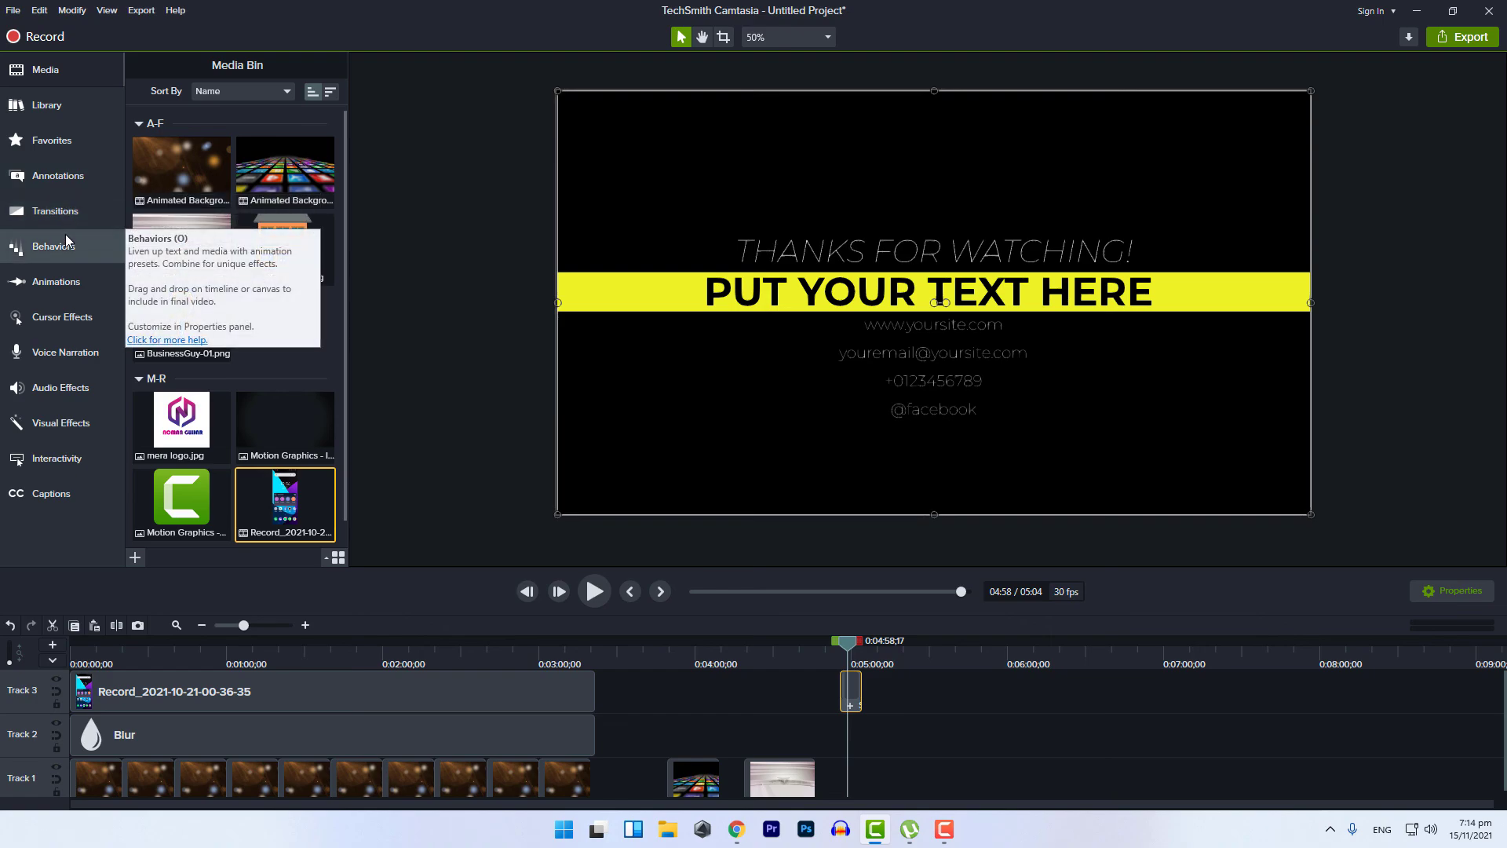
{"action": "left_click_drag", "start_coordinate": [947, 715], "coordinate": [299, 724]}
{"action": "key", "text": "Delete"}
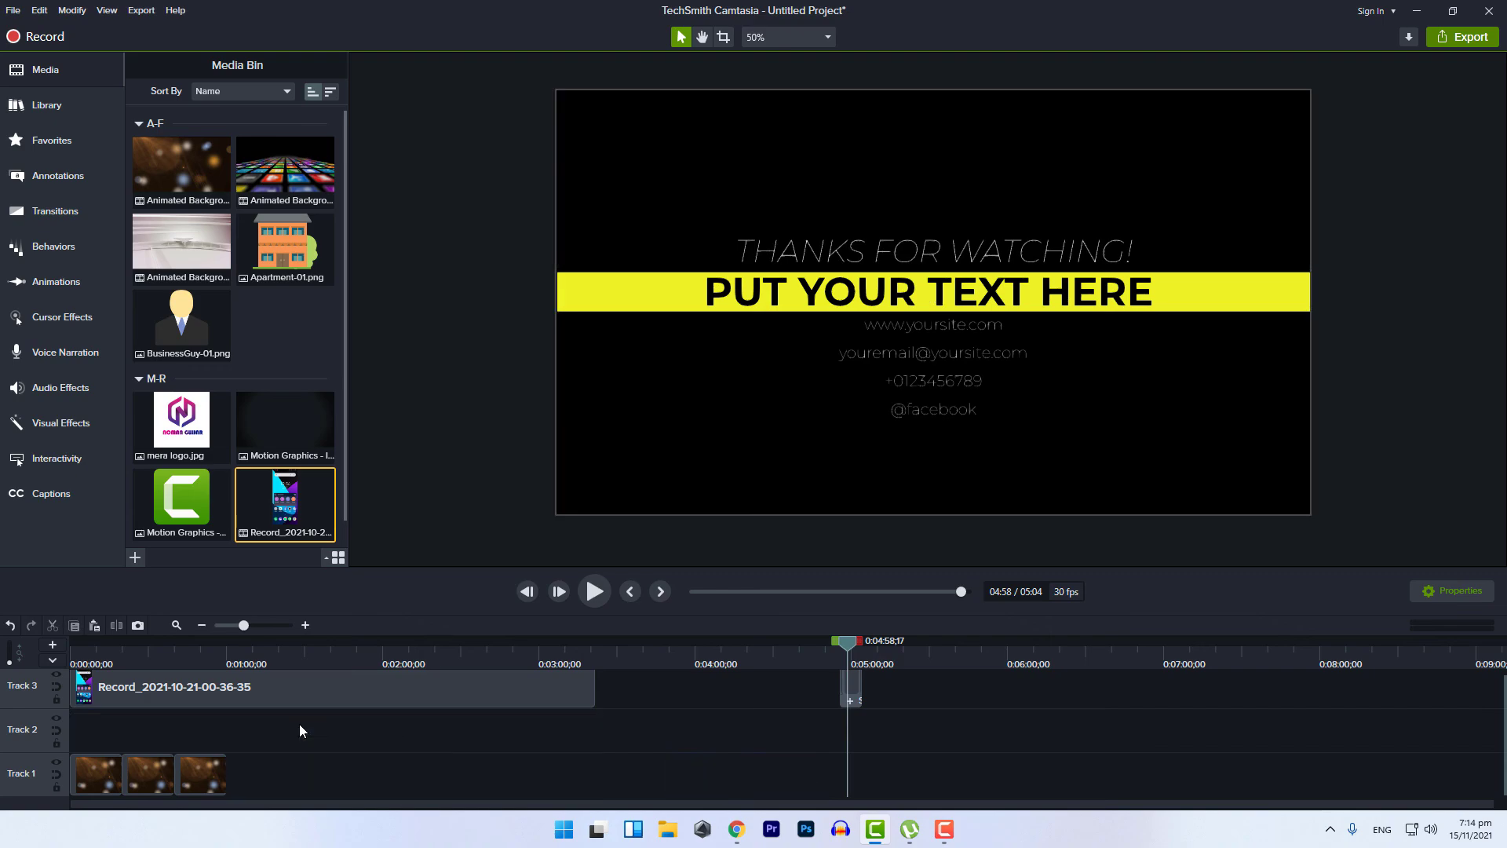
{"action": "left_click_drag", "start_coordinate": [831, 694], "coordinate": [91, 790]}
{"action": "key", "text": "Delete"}
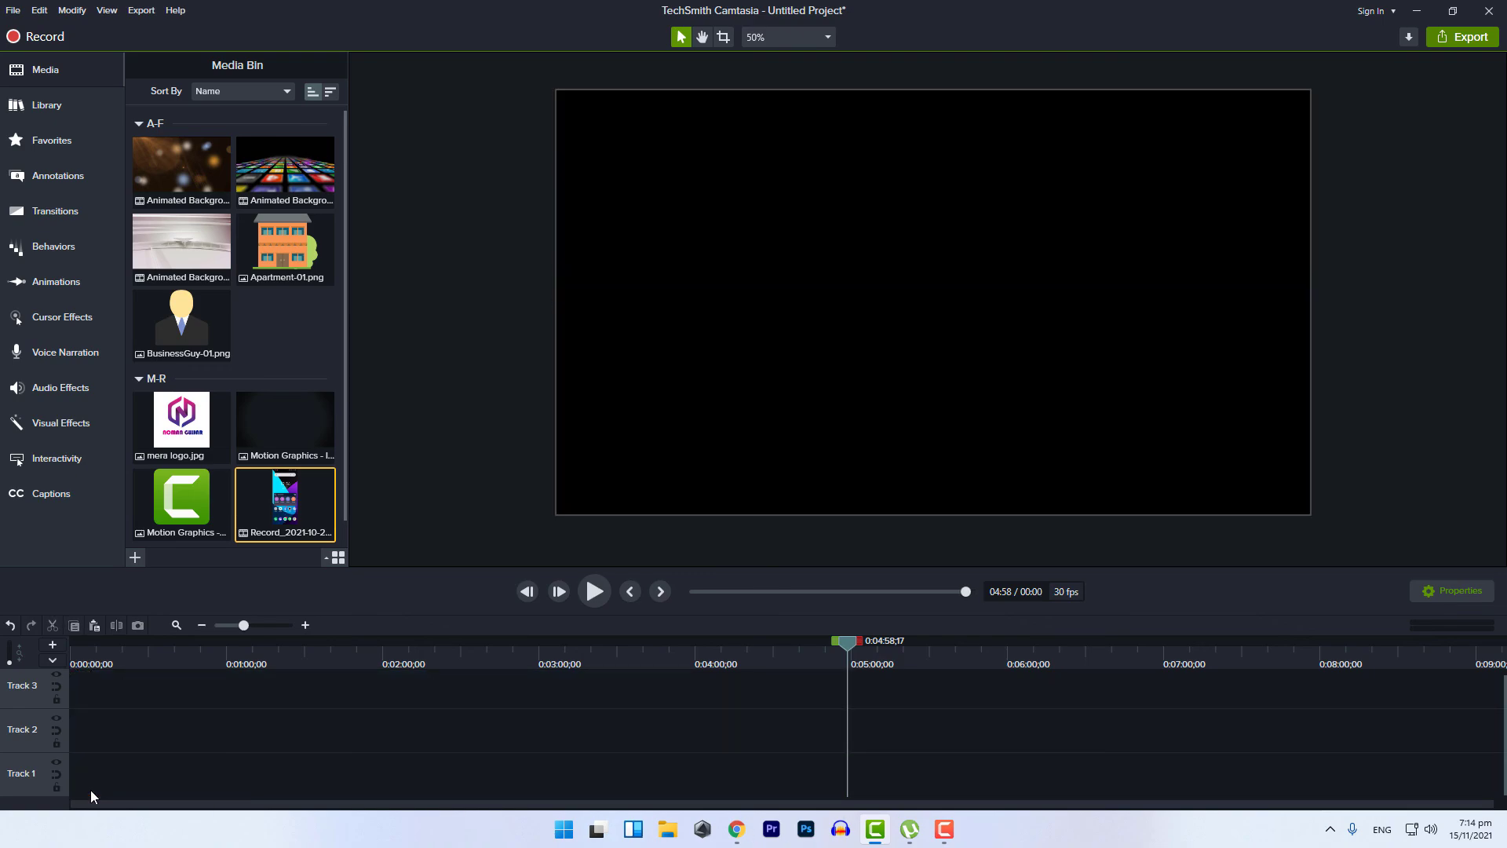